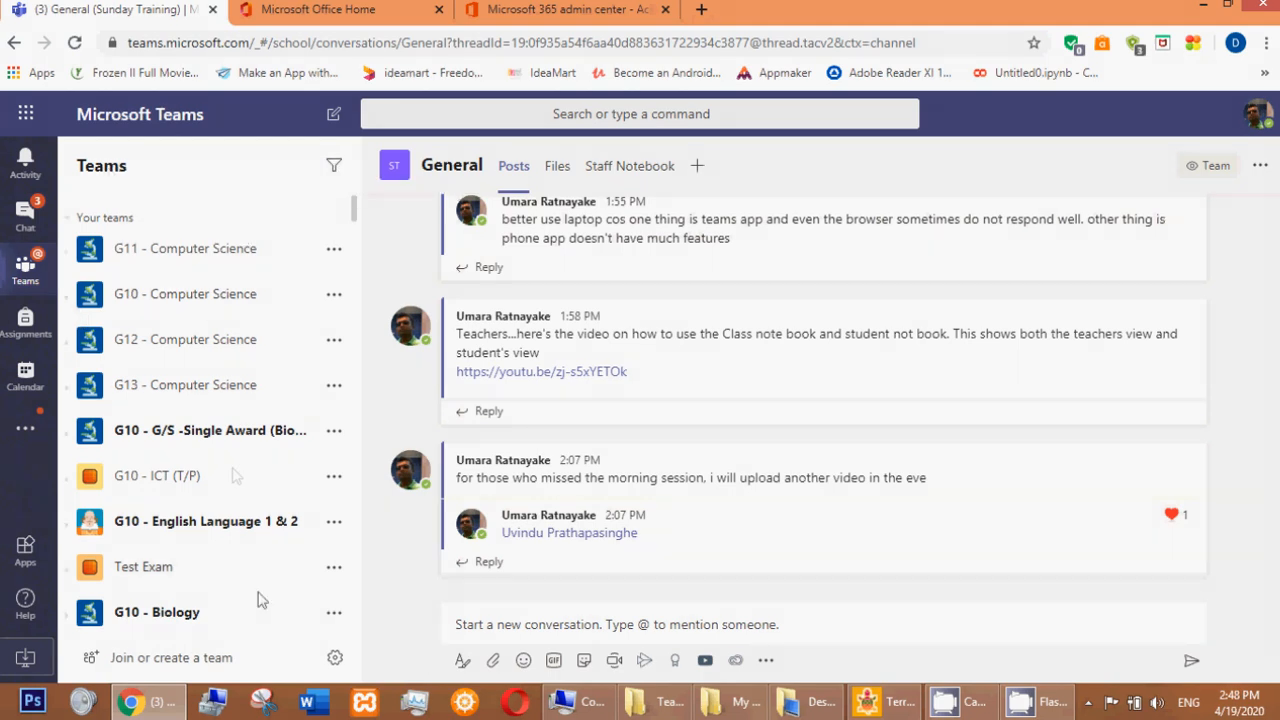
# Filter the teams list by "g11" and open the General channel of the G11 - Computer Science team
pyautogui.click(335, 166)
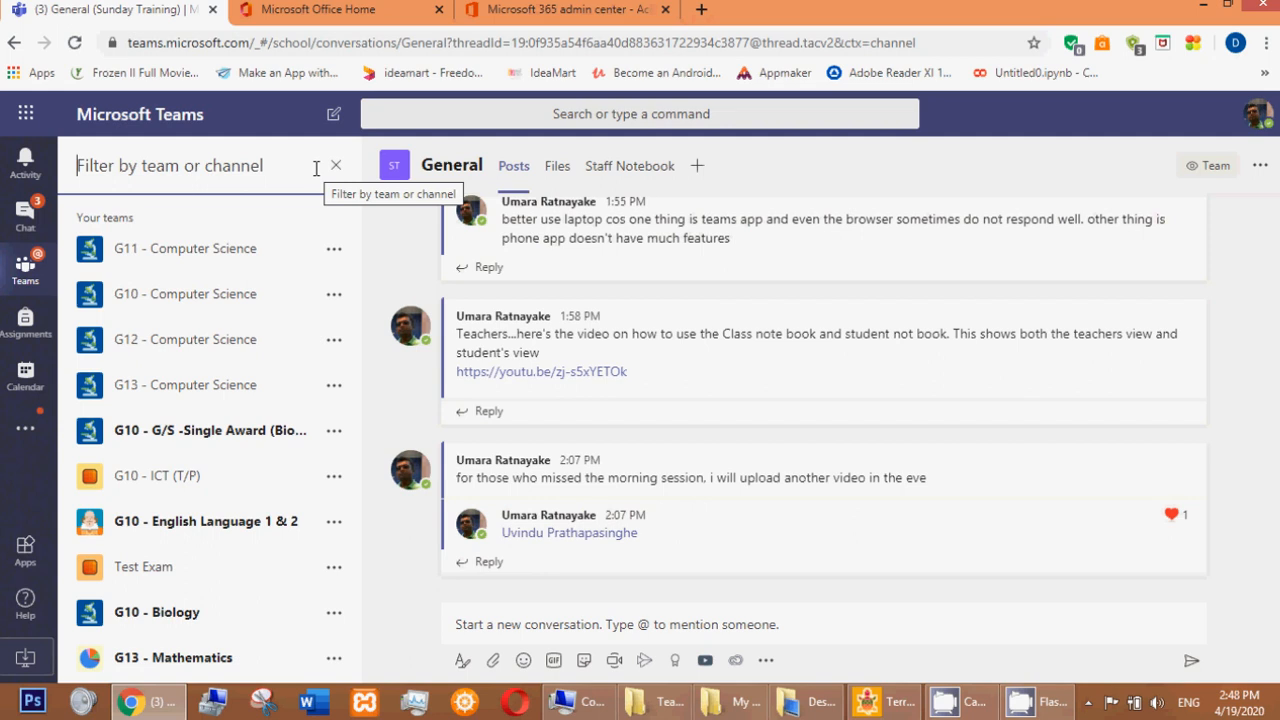
pyautogui.write('g')
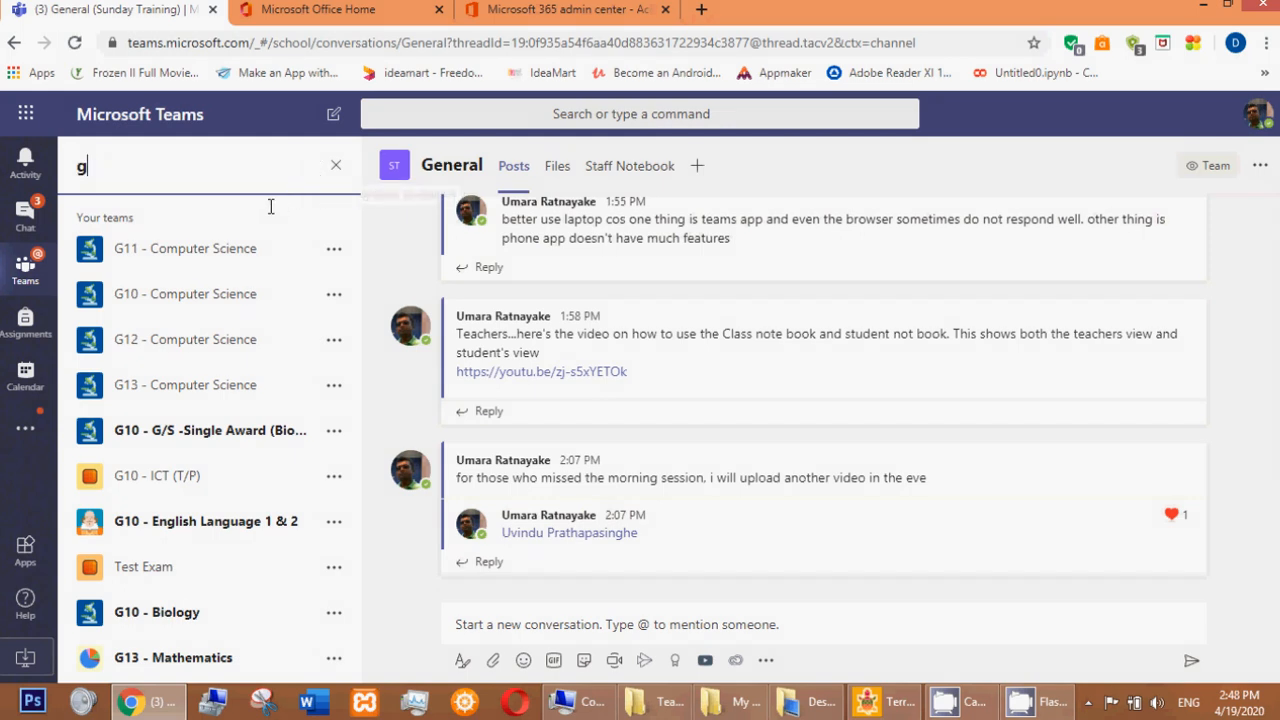
pyautogui.write('11')
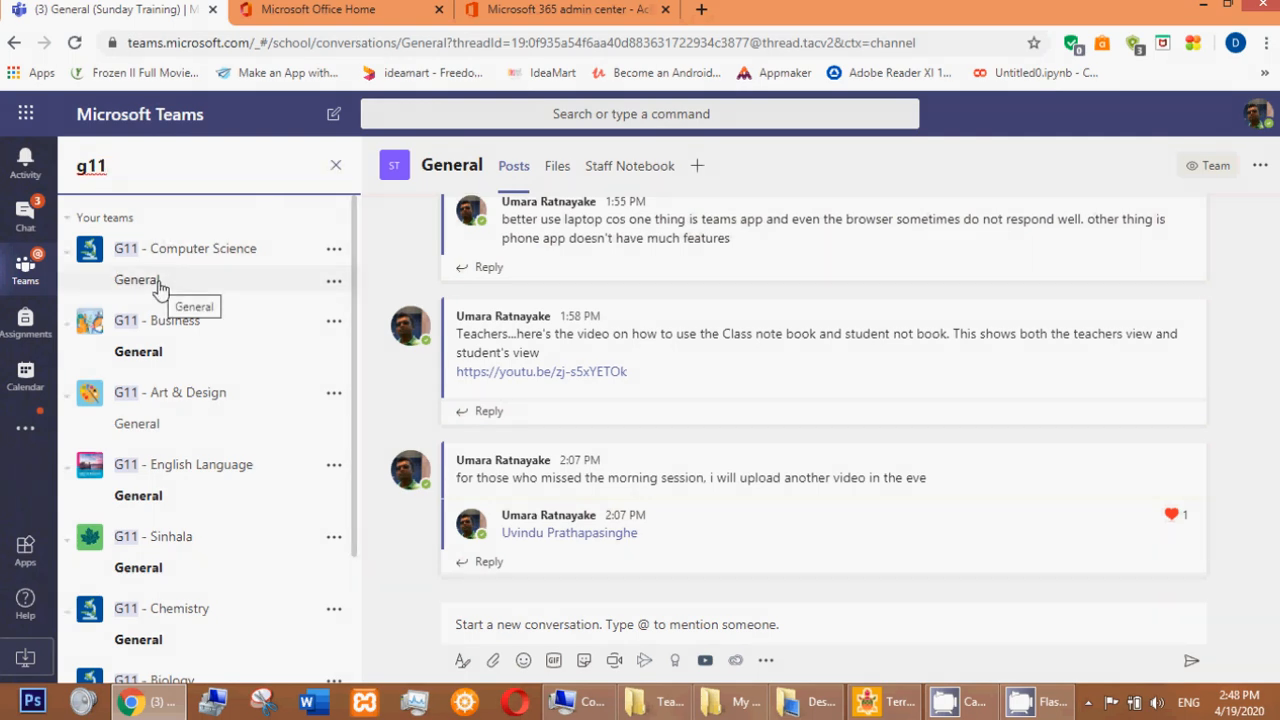
pyautogui.click(88, 252)
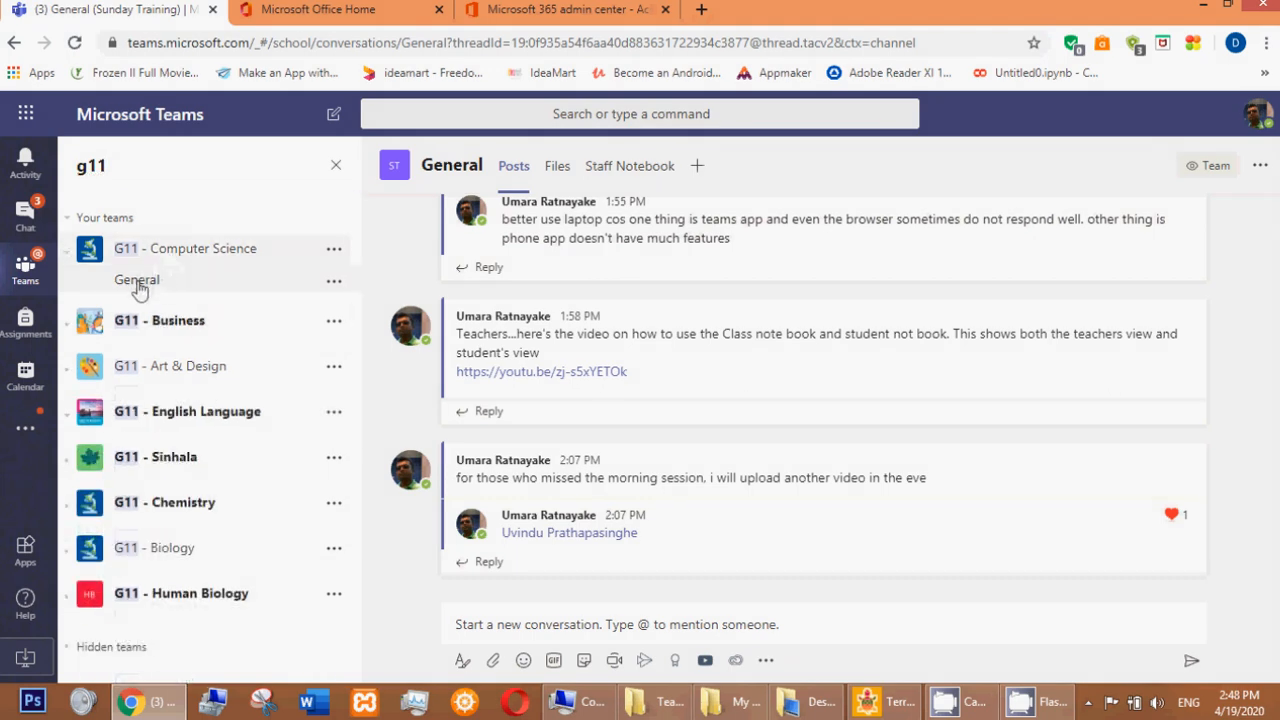
pyautogui.click(64, 252)
pyautogui.click(174, 253)
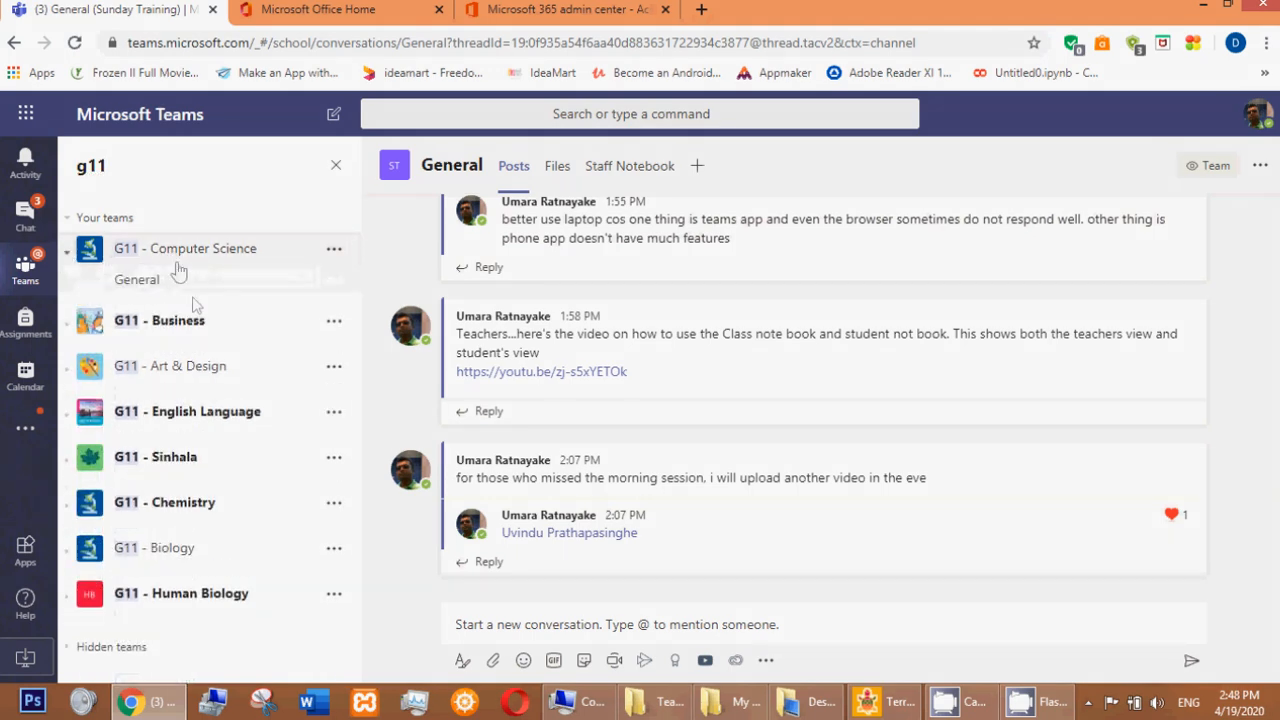
pyautogui.click(150, 284)
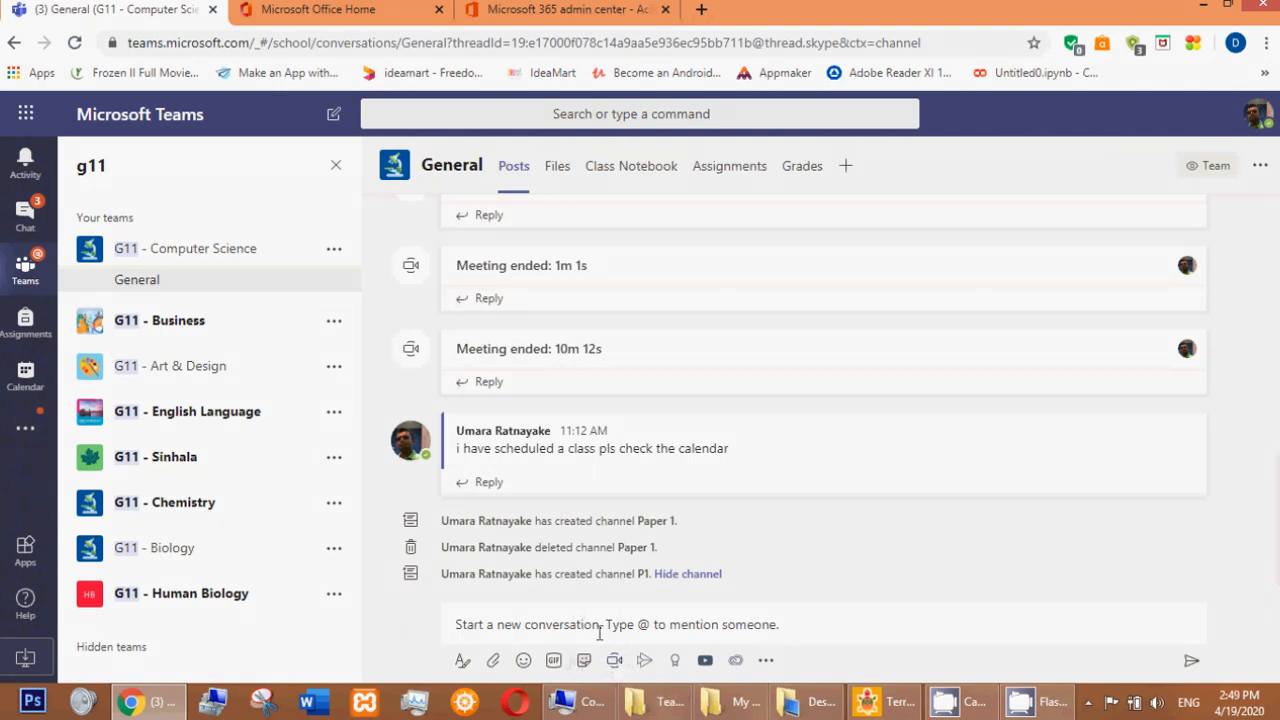
# Start an instant meeting in the General channel with the camera turned off
pyautogui.click(524, 620)
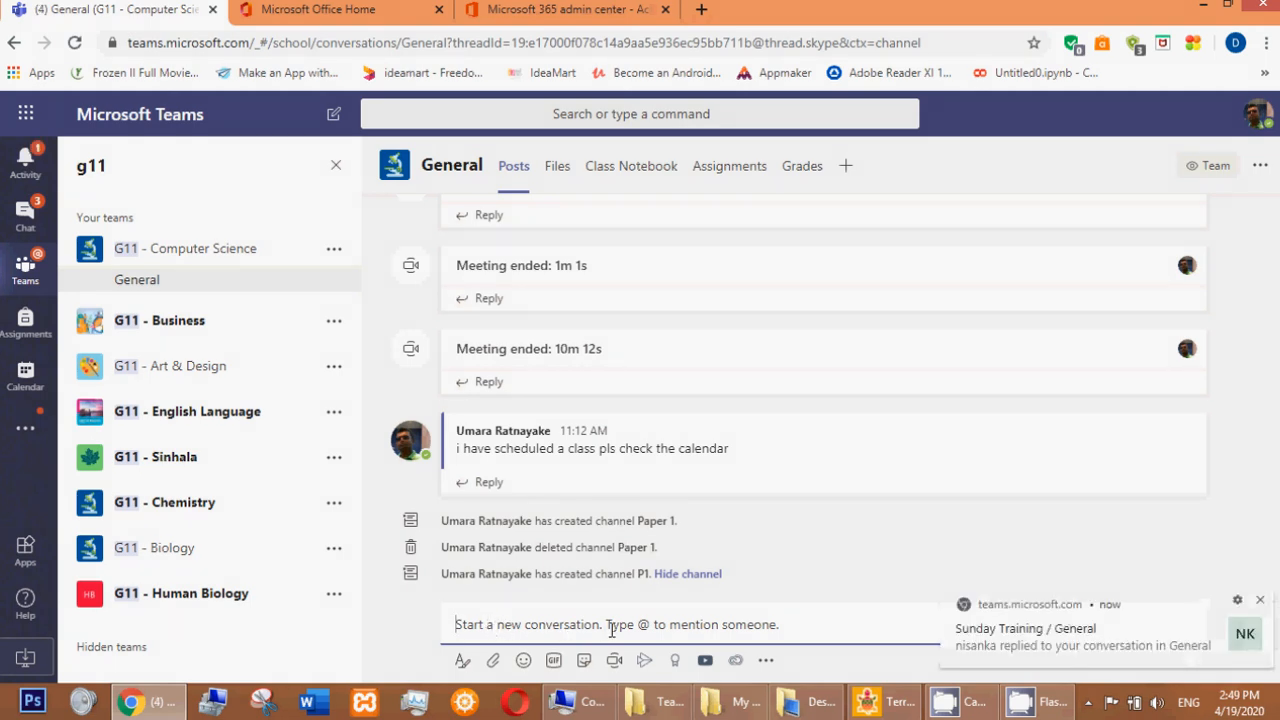
pyautogui.click(1261, 600)
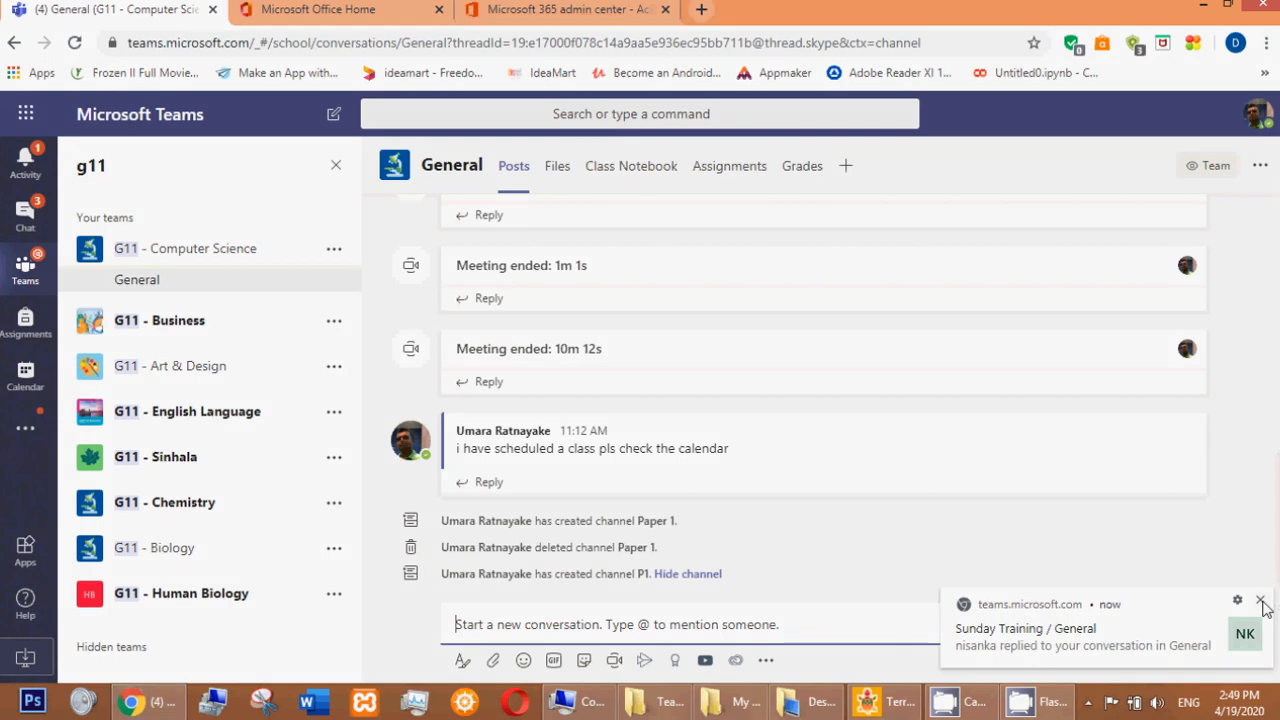
pyautogui.click(624, 624)
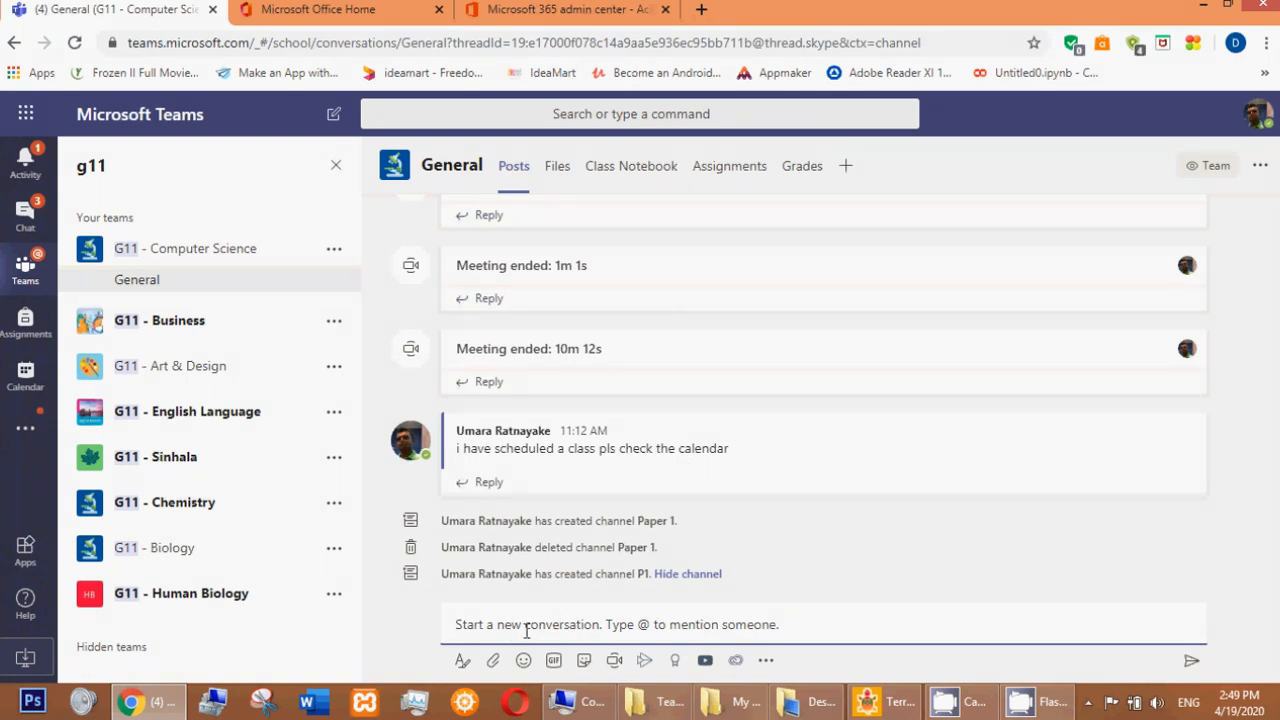
pyautogui.click(616, 666)
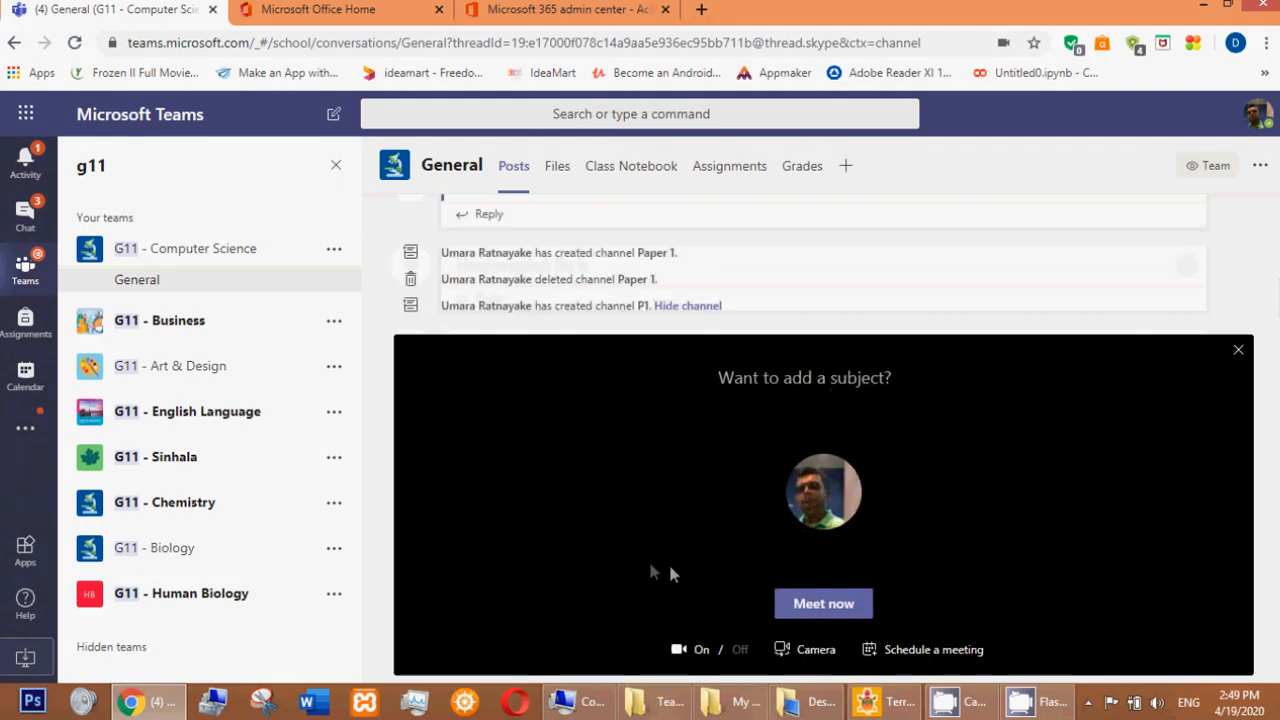
pyautogui.click(688, 650)
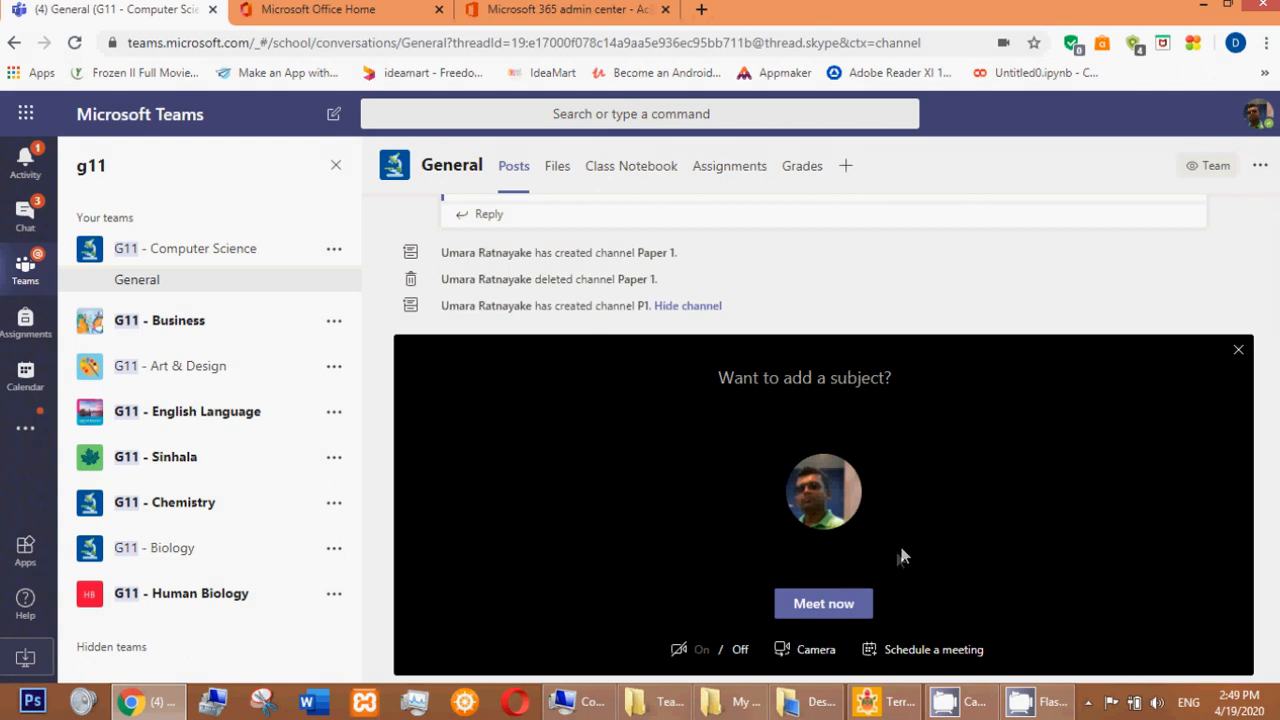
pyautogui.click(818, 606)
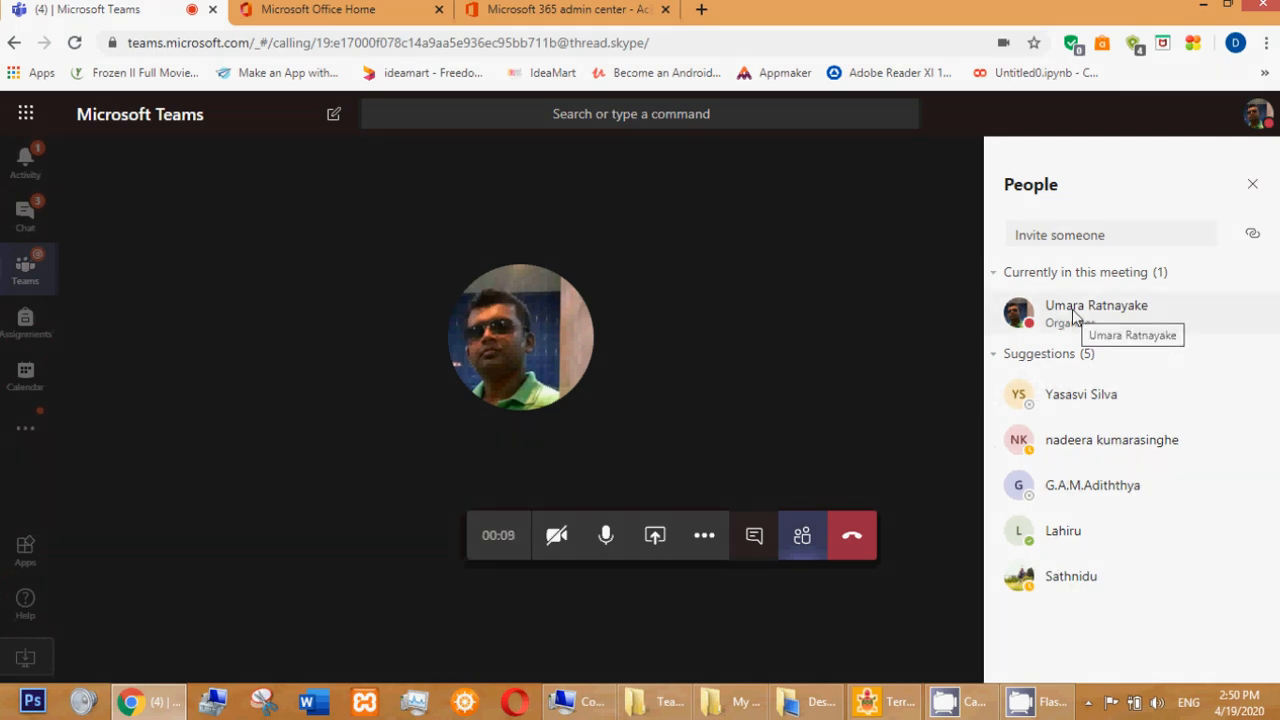
# Search for people to invite to the meeting with "can", then clear the search text
pyautogui.click(1057, 236)
pyautogui.write('c')
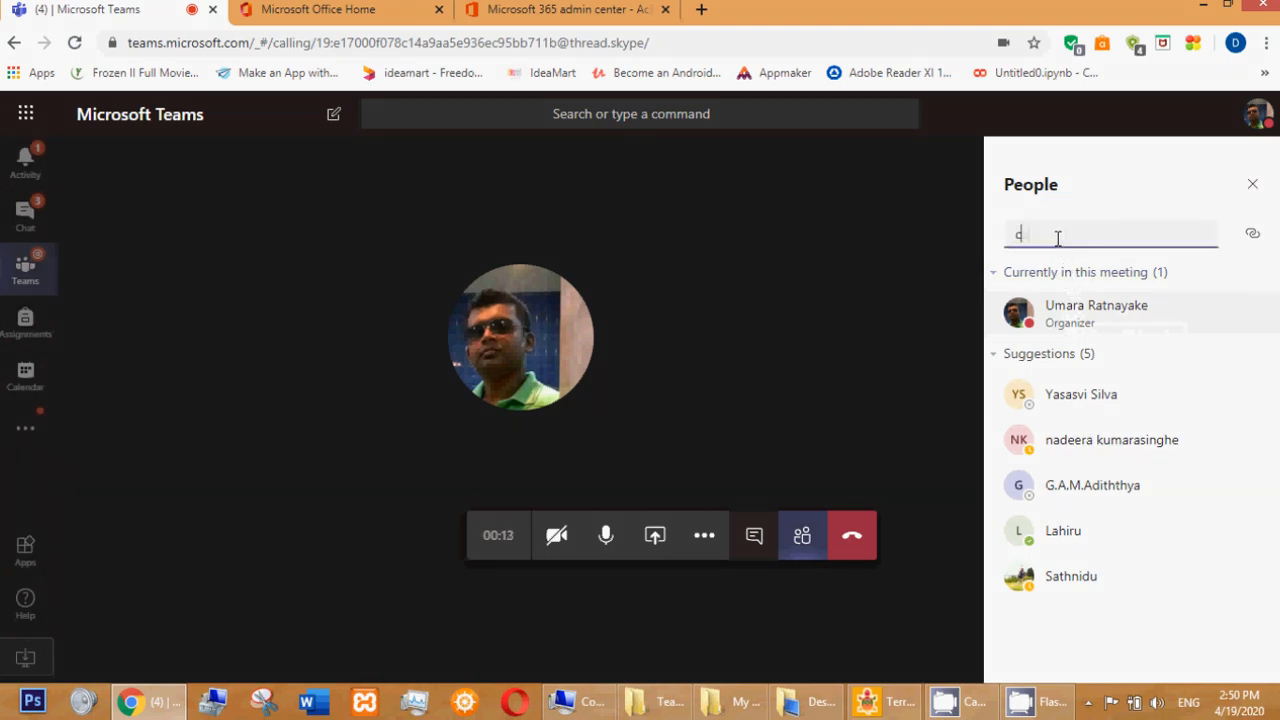
pyautogui.write('an')
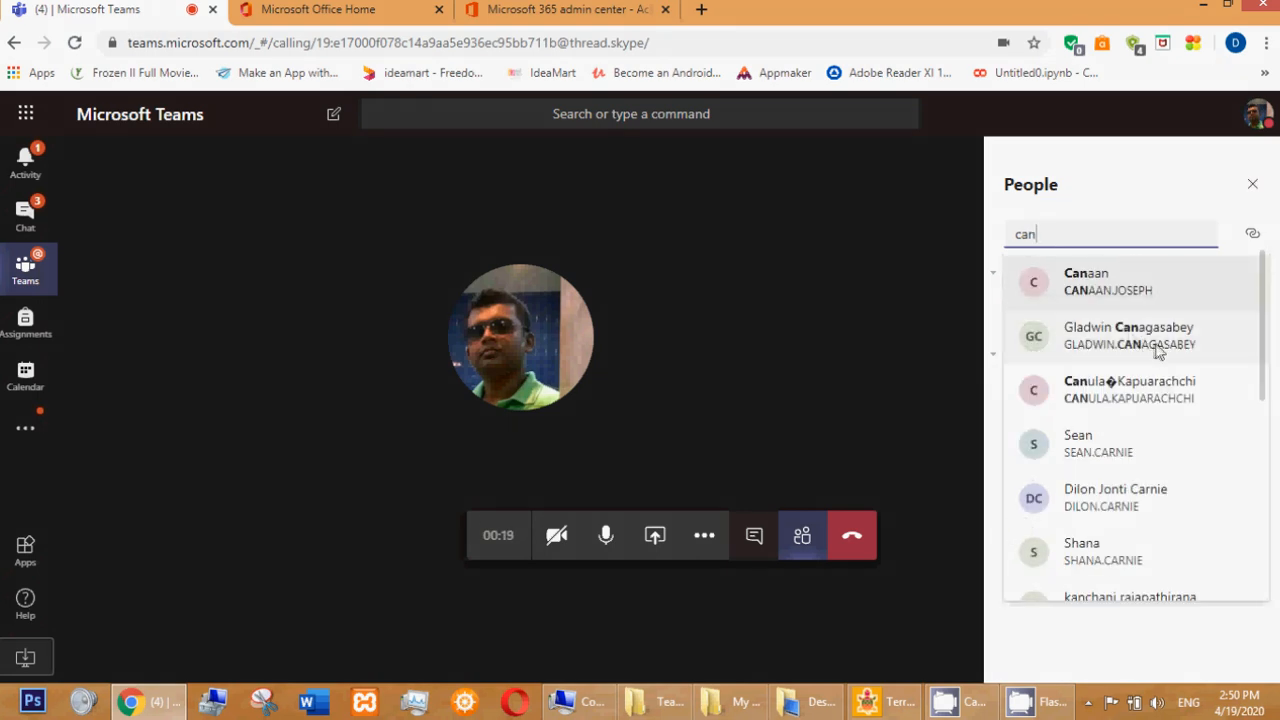
pyautogui.click(1091, 185)
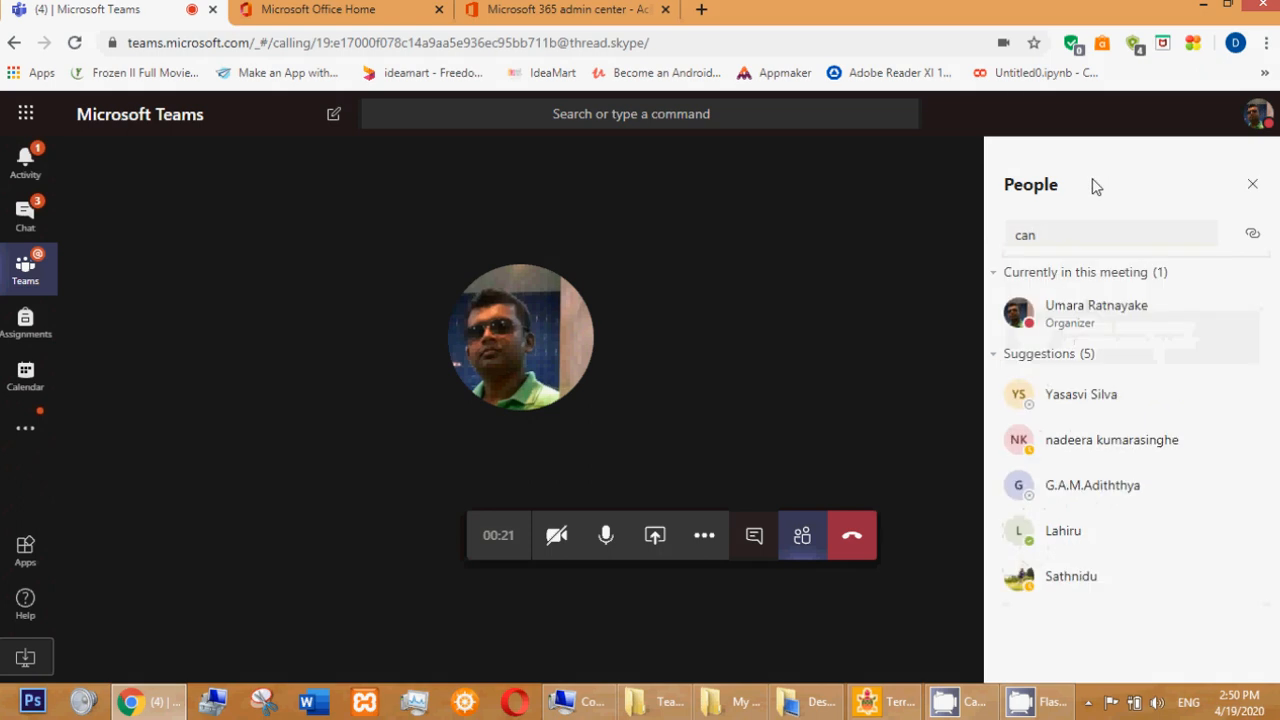
pyautogui.click(1105, 236)
pyautogui.press('BackSpace')
pyautogui.press('BackSpace')
pyautogui.press('BackSpace')
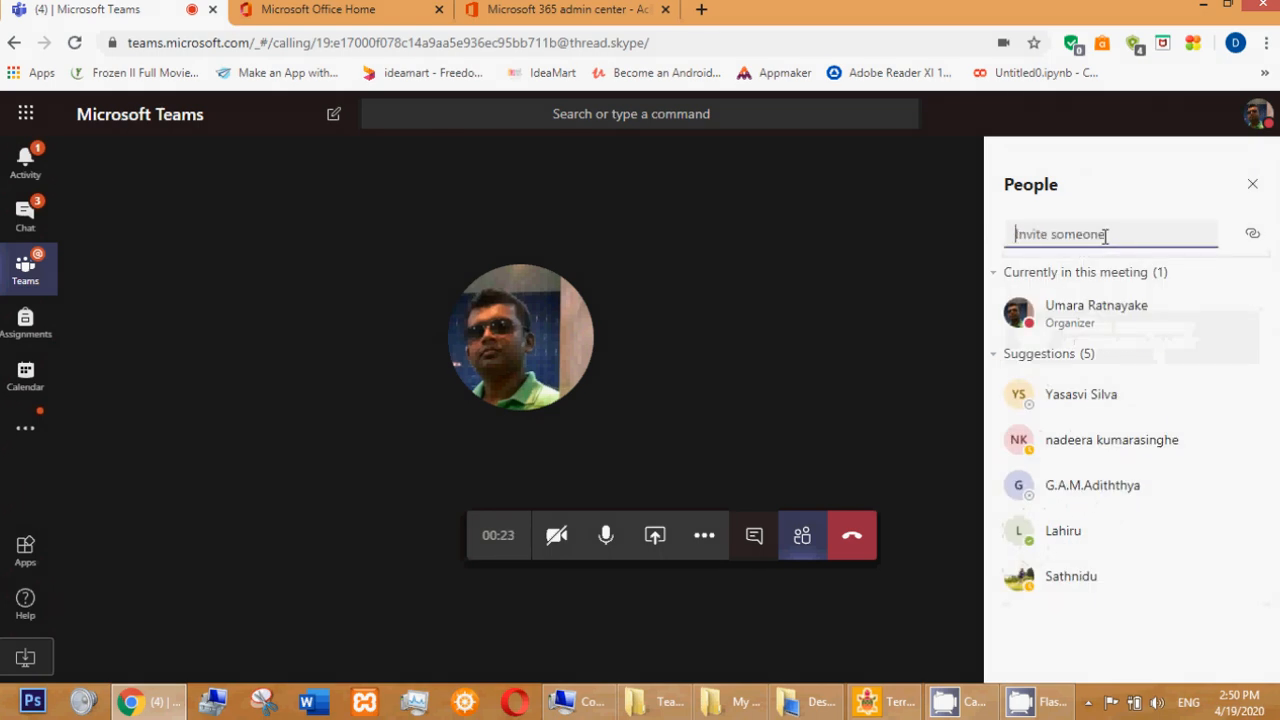
# Ask one of the suggested people to join the meeting
pyautogui.click(1251, 445)
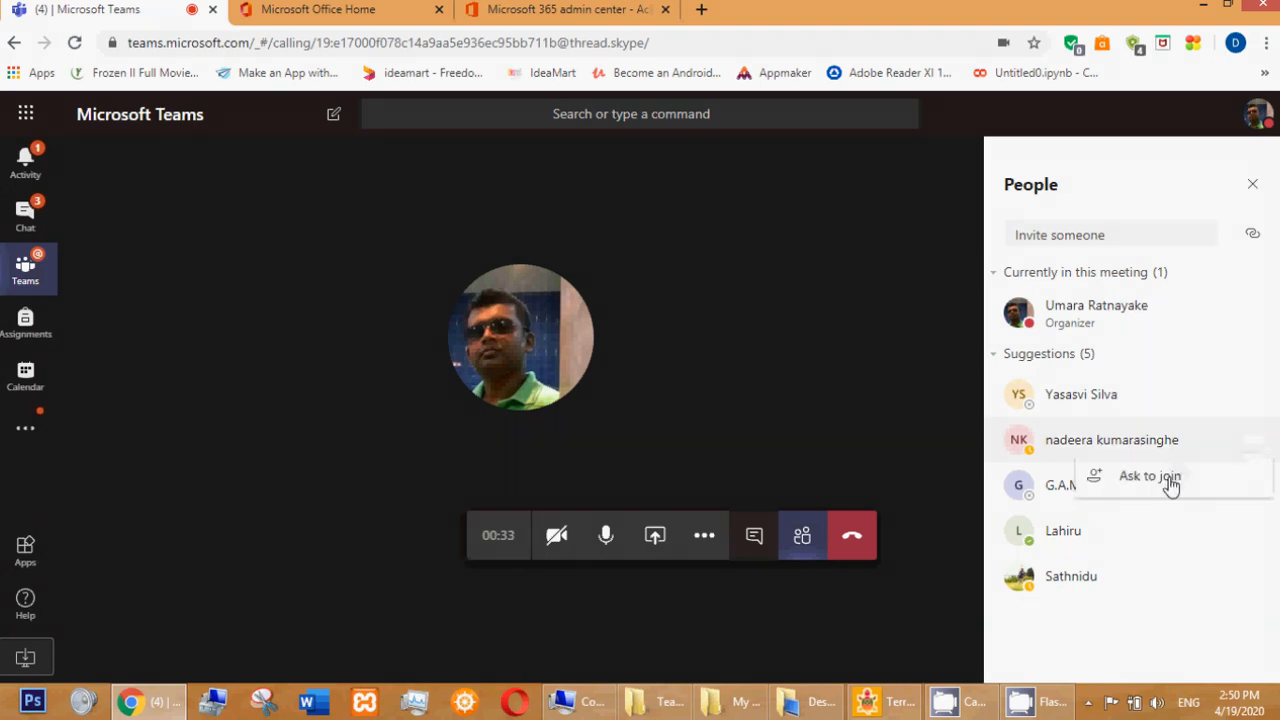
pyautogui.click(940, 432)
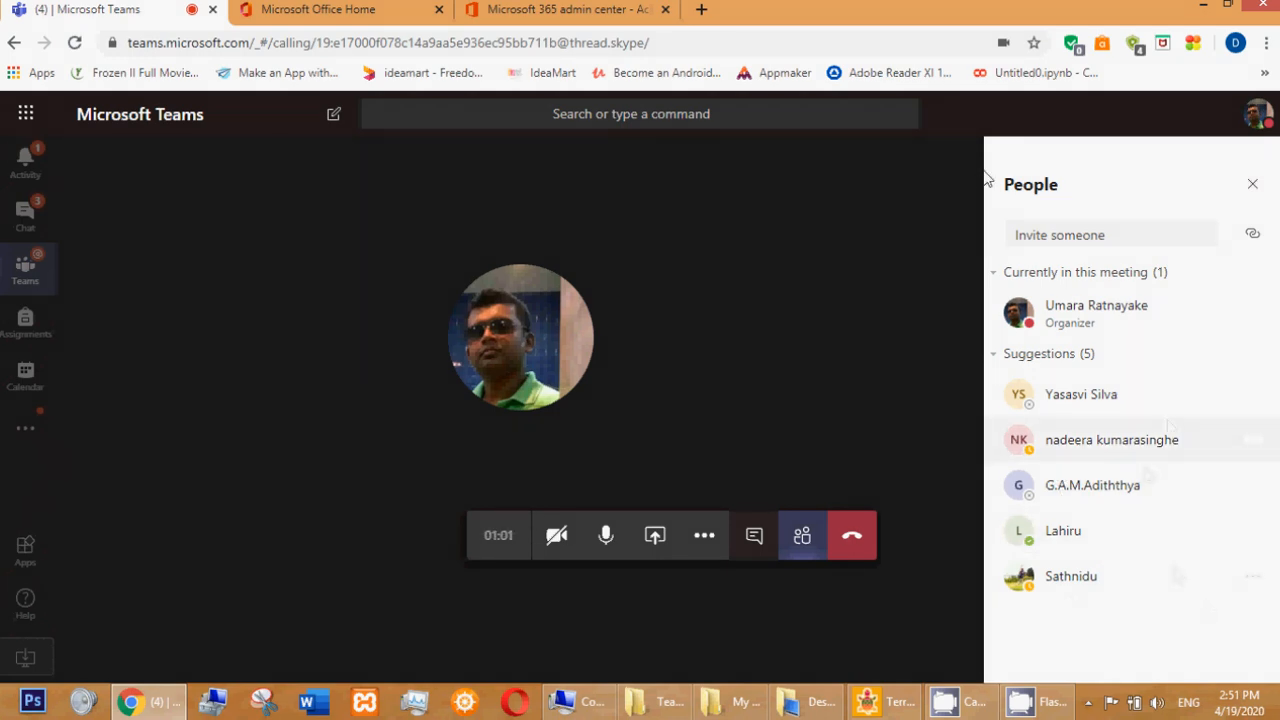
pyautogui.click(1072, 230)
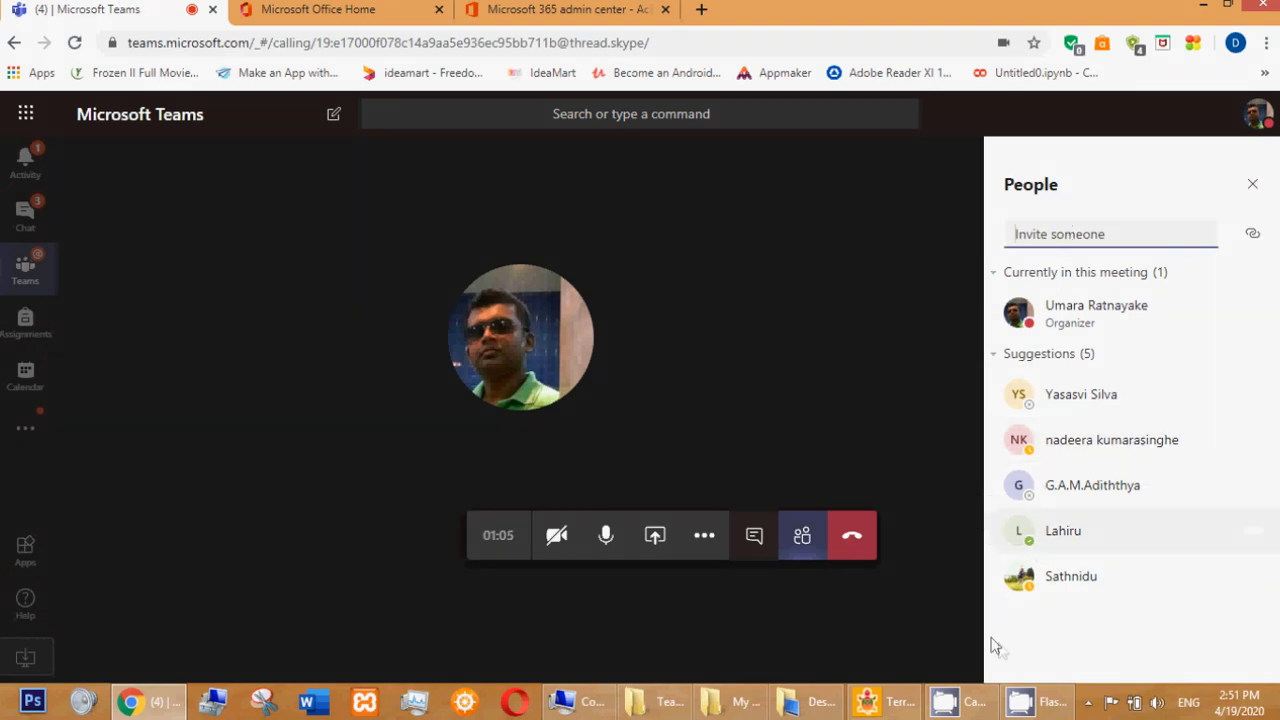
pyautogui.click(1254, 538)
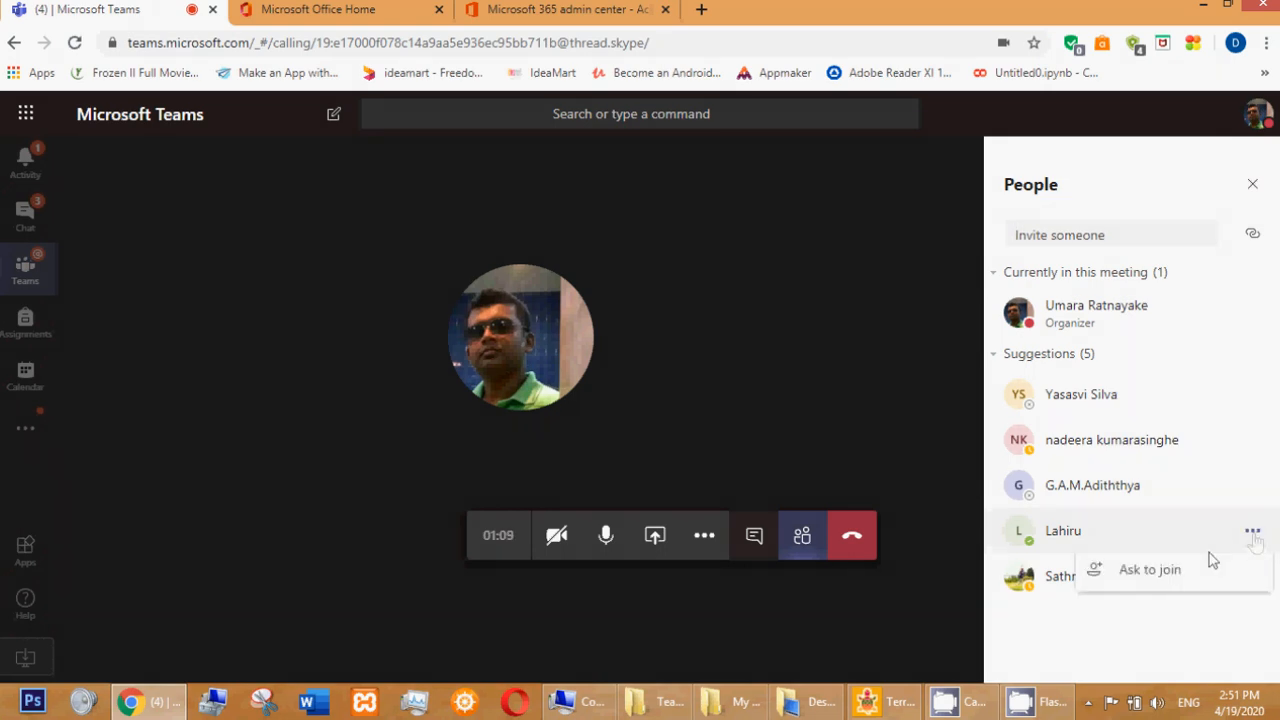
pyautogui.click(1150, 570)
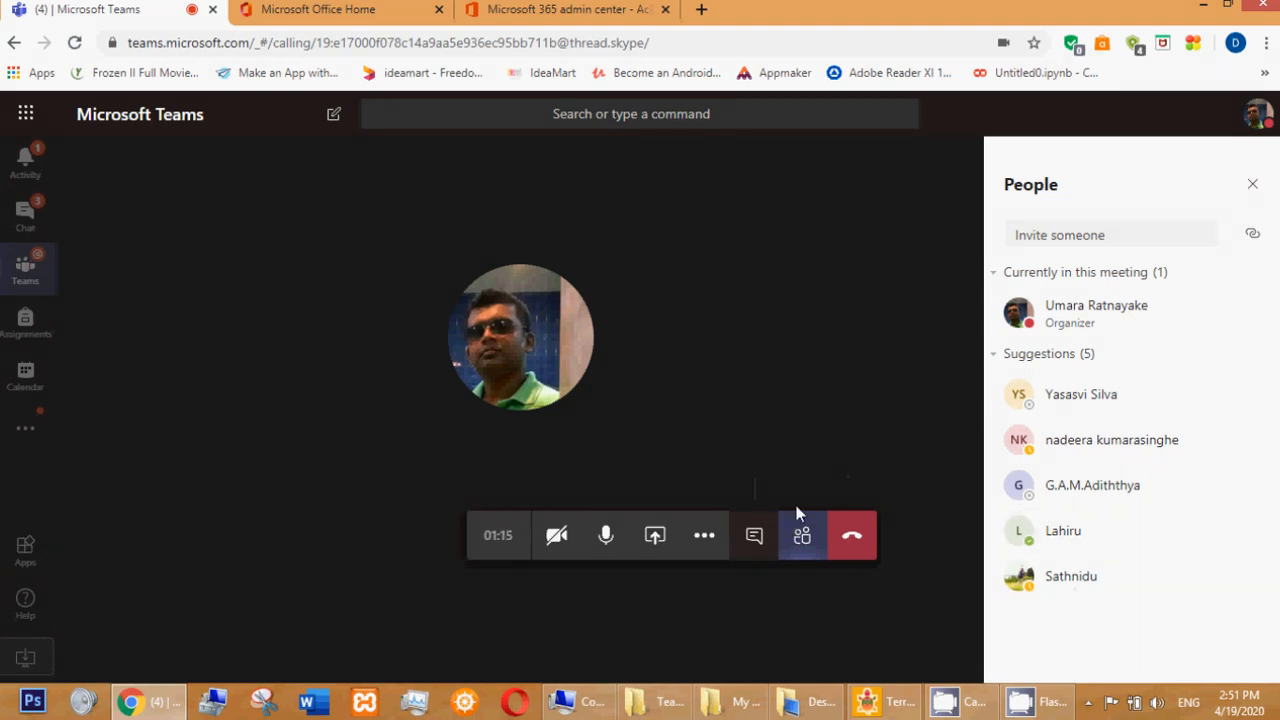
# View the meeting chat and the list of participants, closing each one after viewing
pyautogui.click(755, 537)
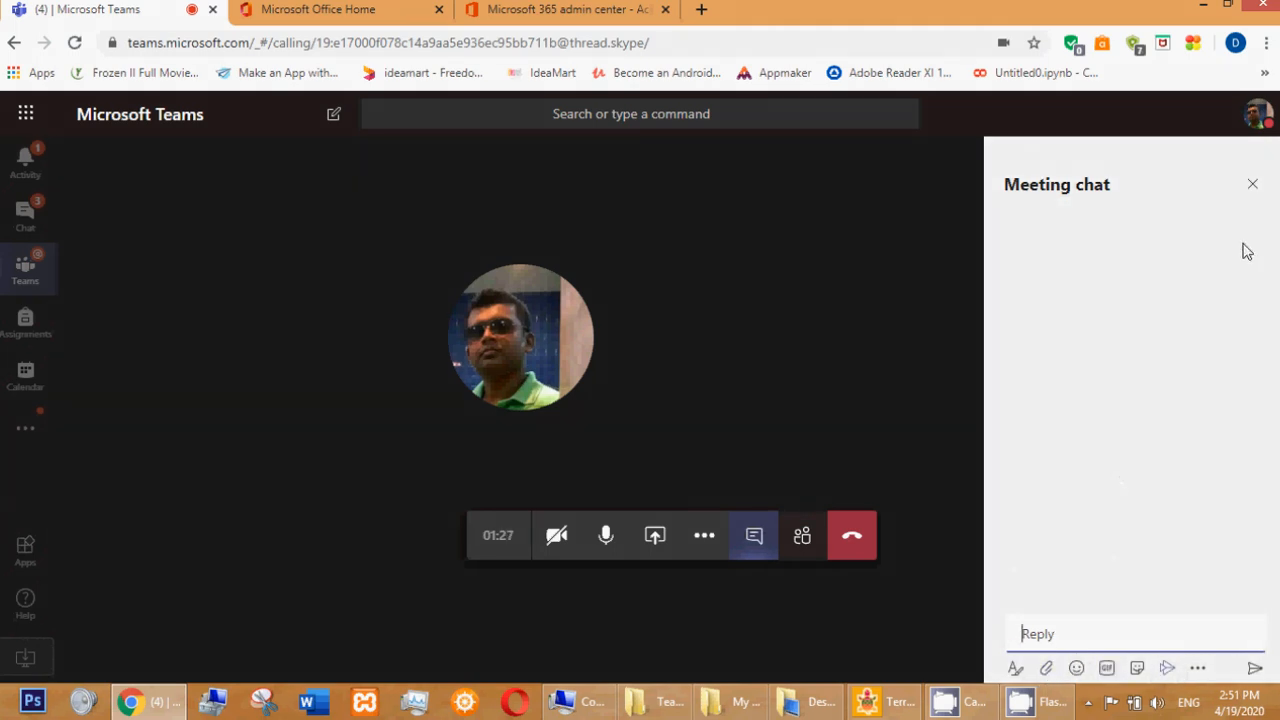
pyautogui.click(1253, 188)
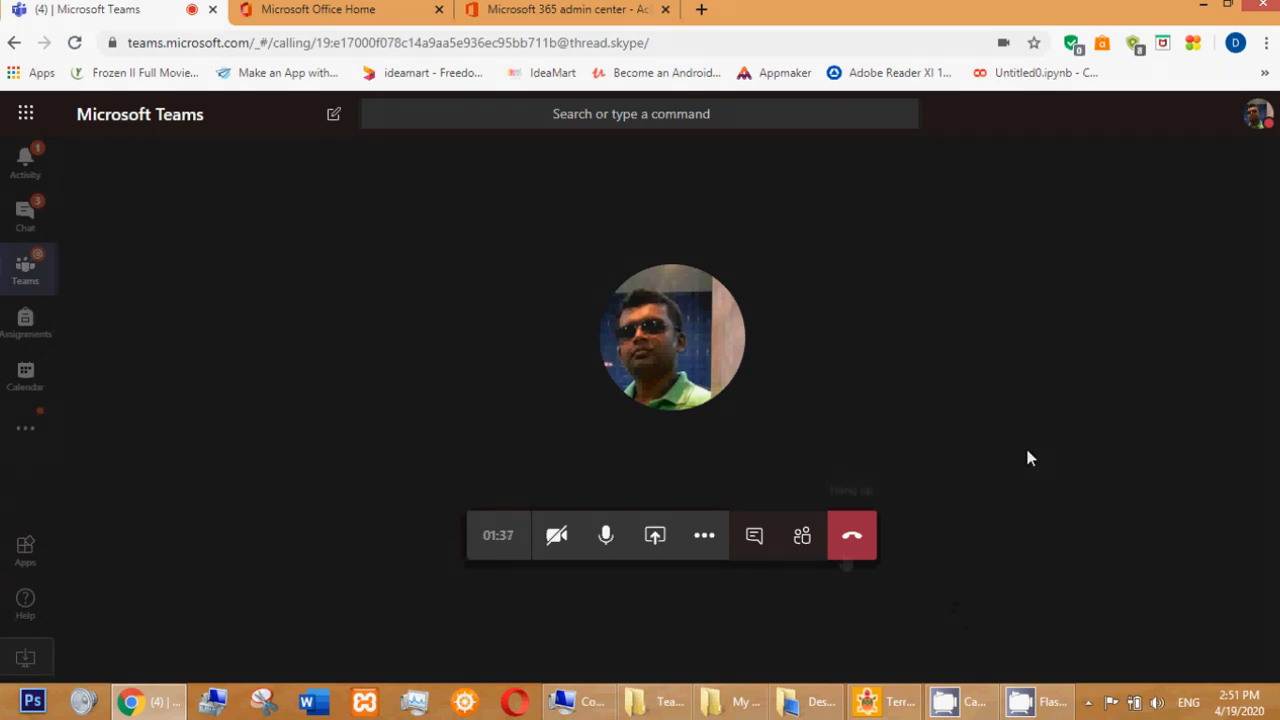
pyautogui.click(803, 538)
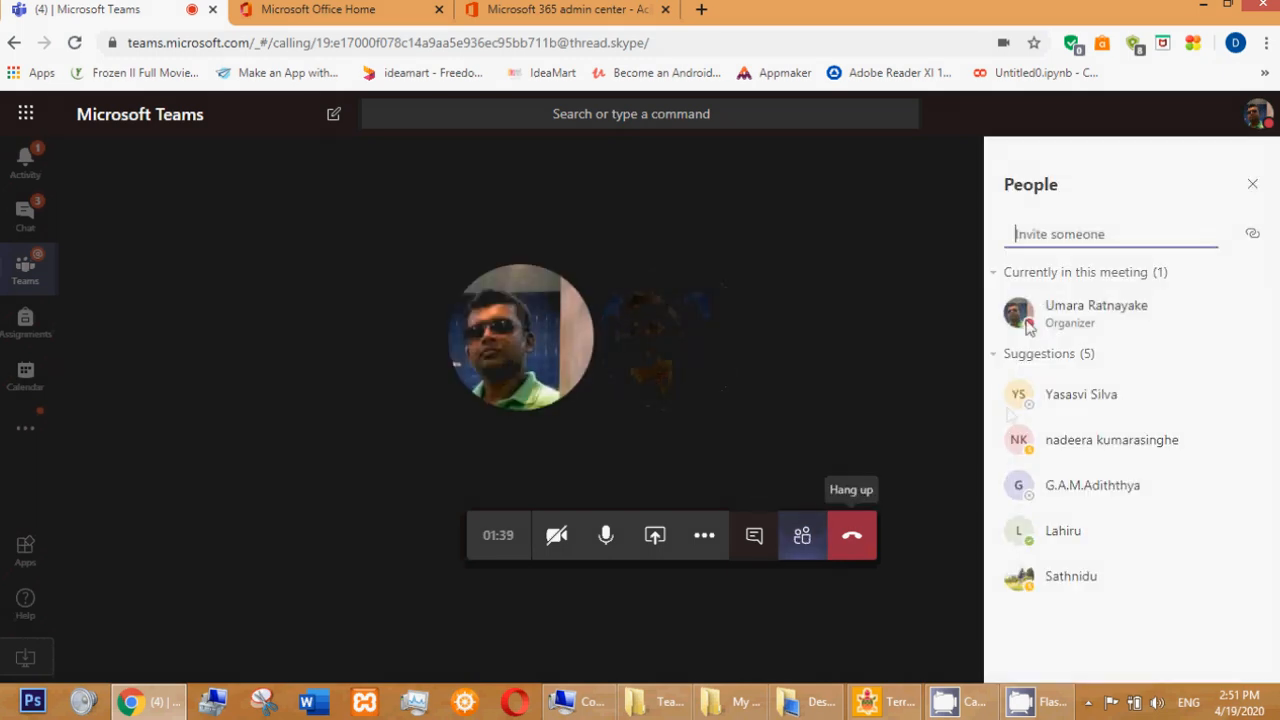
pyautogui.click(1252, 184)
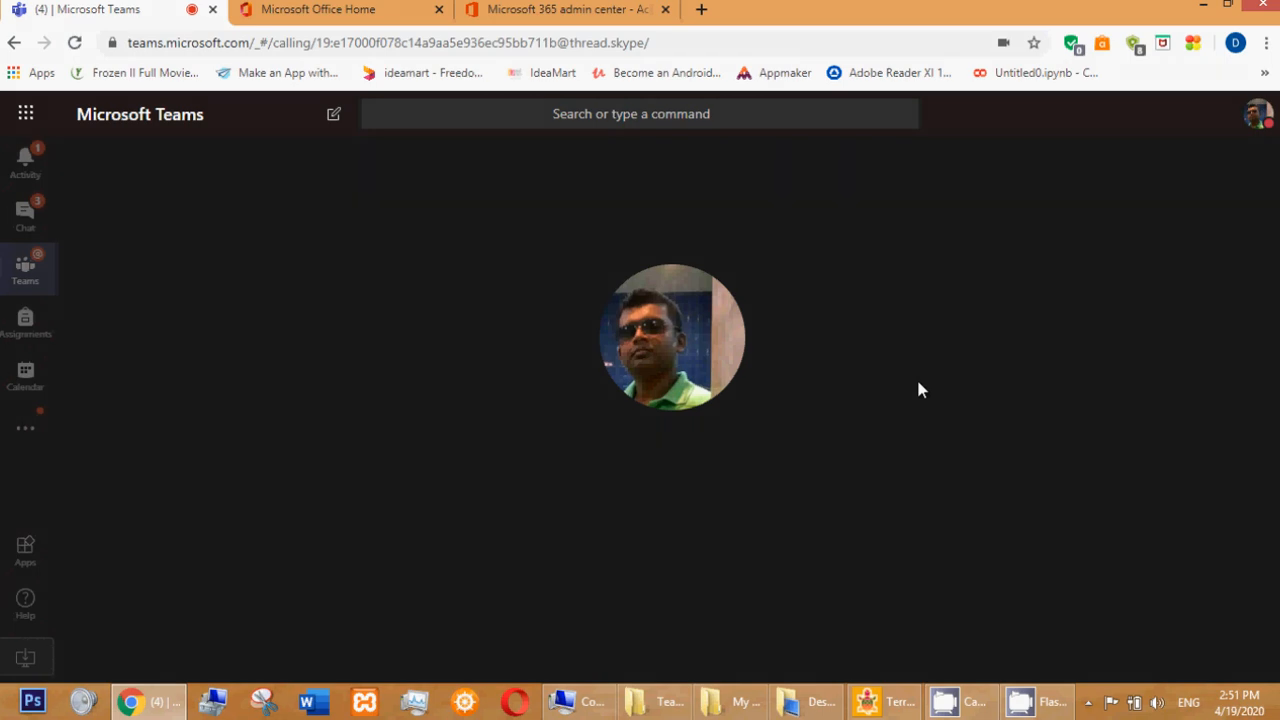
# Share a Microsoft Whiteboard in the meeting
pyautogui.moveTo(990, 356)
pyautogui.moveTo(871, 458)
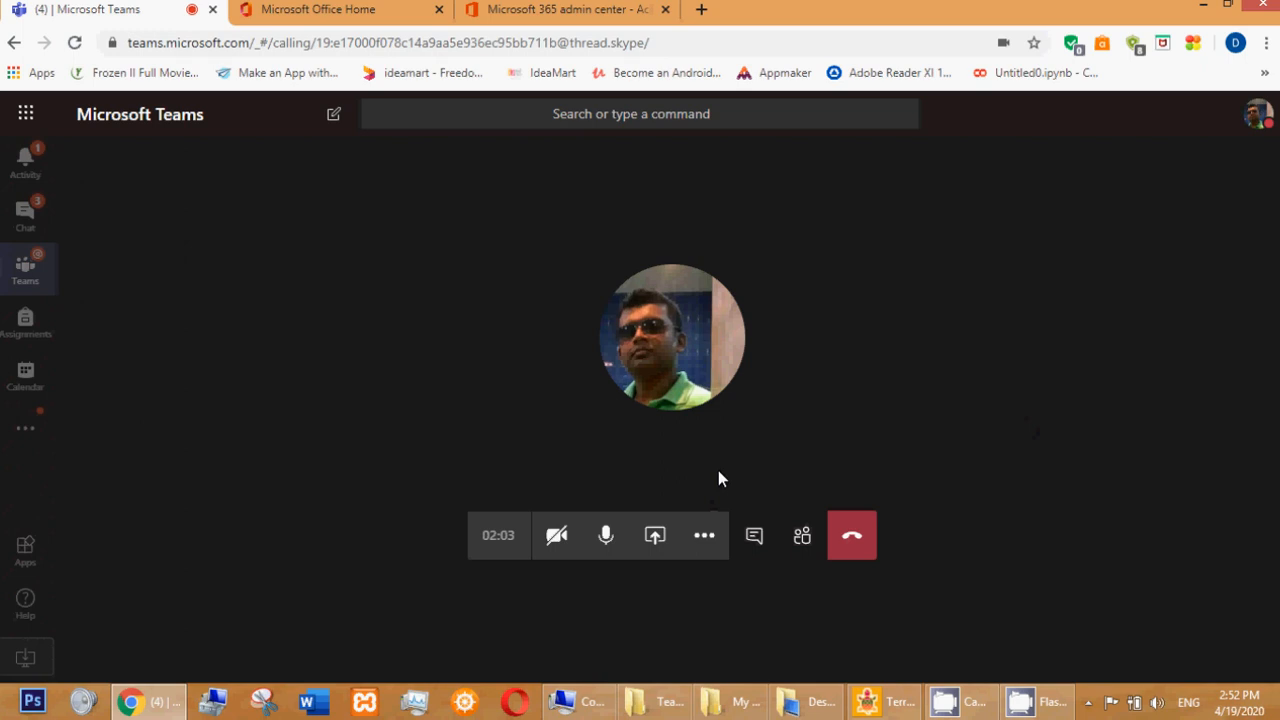
pyautogui.click(651, 538)
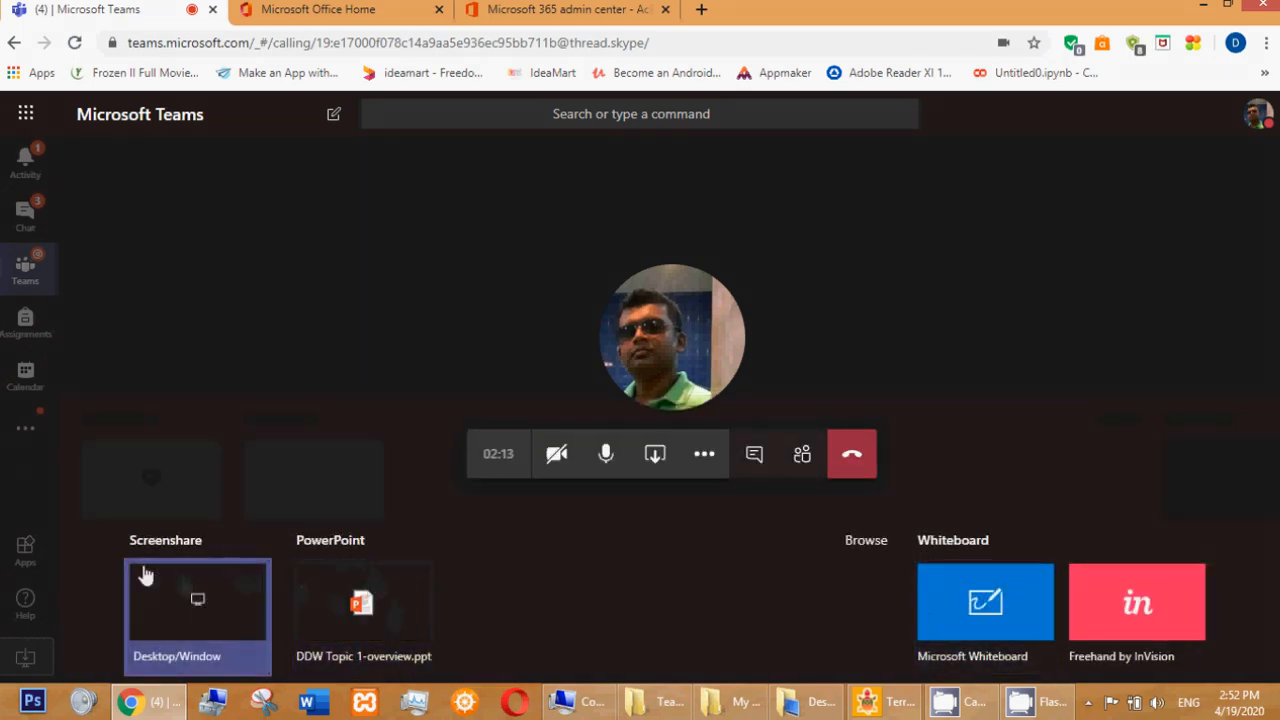
pyautogui.click(960, 600)
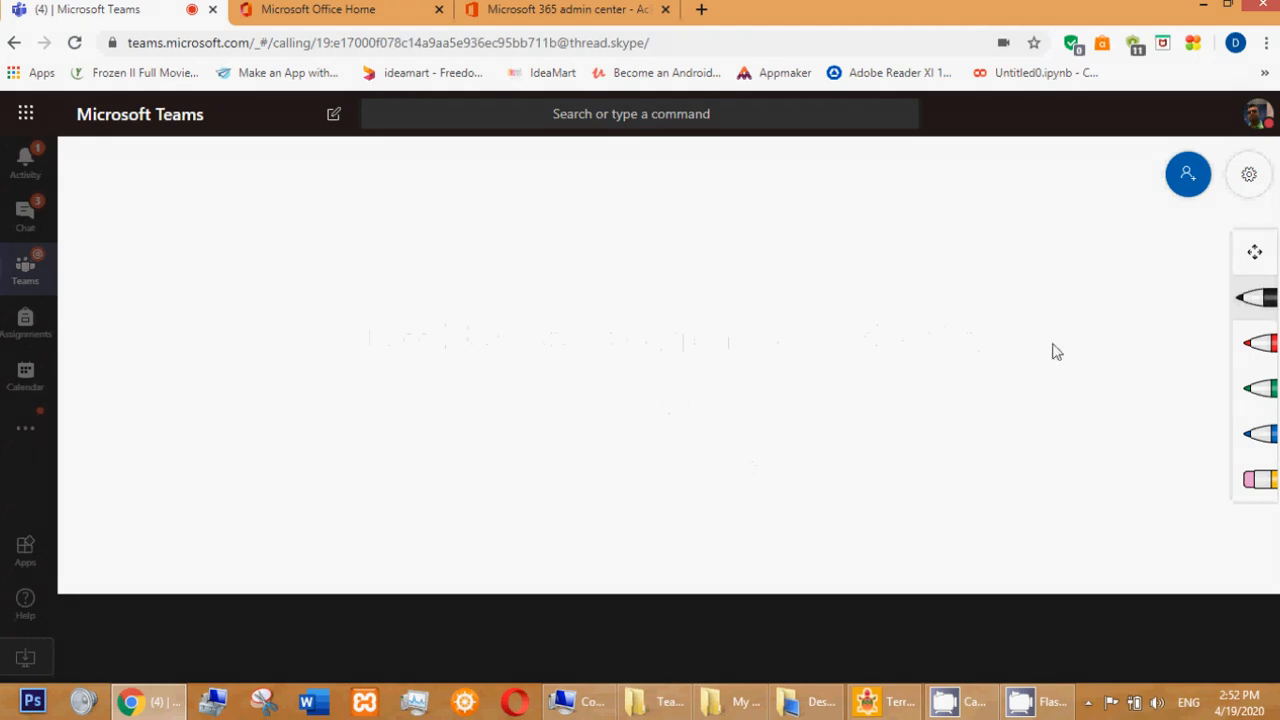
# Handwrite "Hi" on the whiteboard with the black pen and stop presenting it
pyautogui.click(1256, 302)
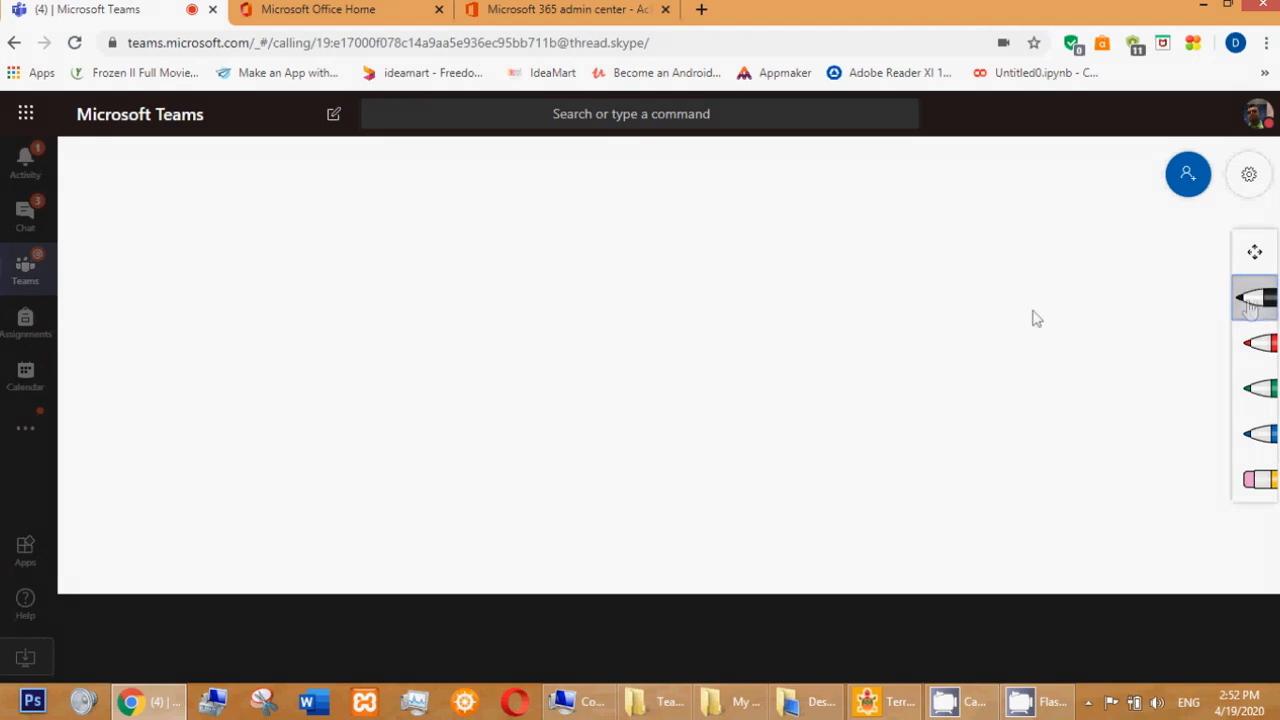
pyautogui.moveTo(530, 296); pyautogui.dragTo(530, 350)
pyautogui.moveTo(562, 283)
pyautogui.mouseDown()
pyautogui.moveTo(562, 336)
pyautogui.moveTo(583, 316)
pyautogui.moveTo(582, 332)
pyautogui.mouseUp()
pyautogui.click(583, 301)
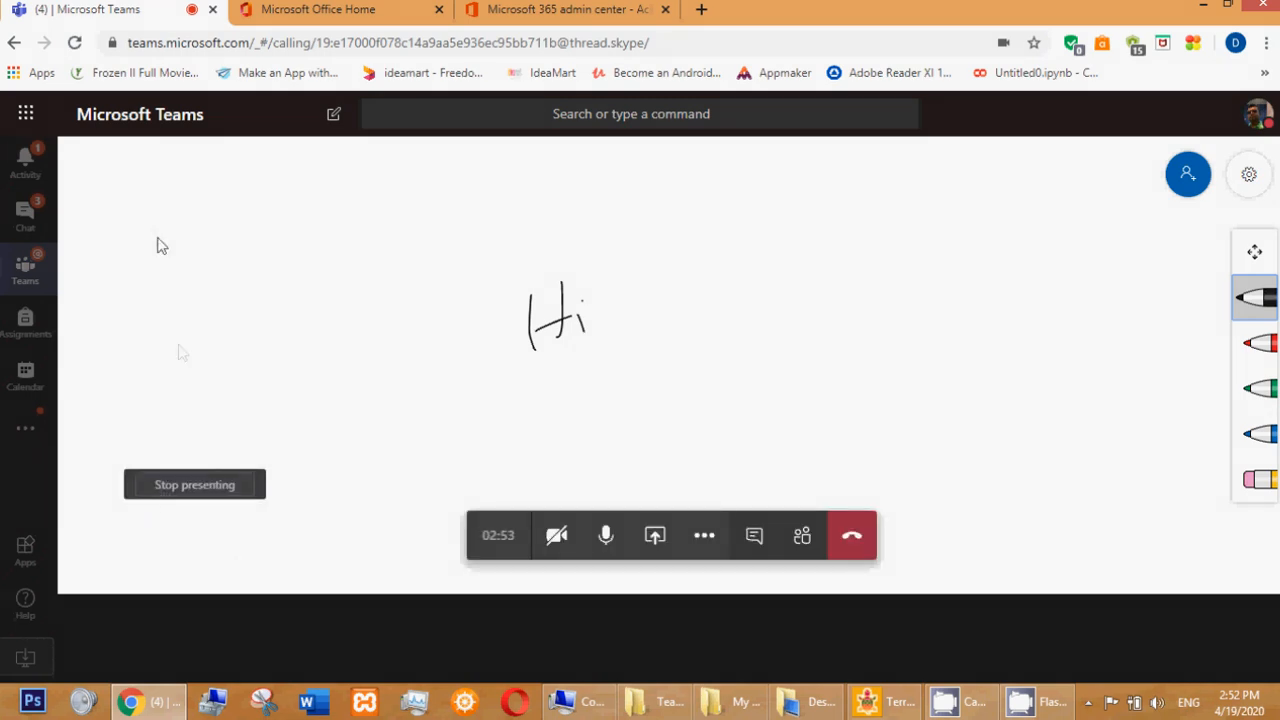
pyautogui.click(186, 499)
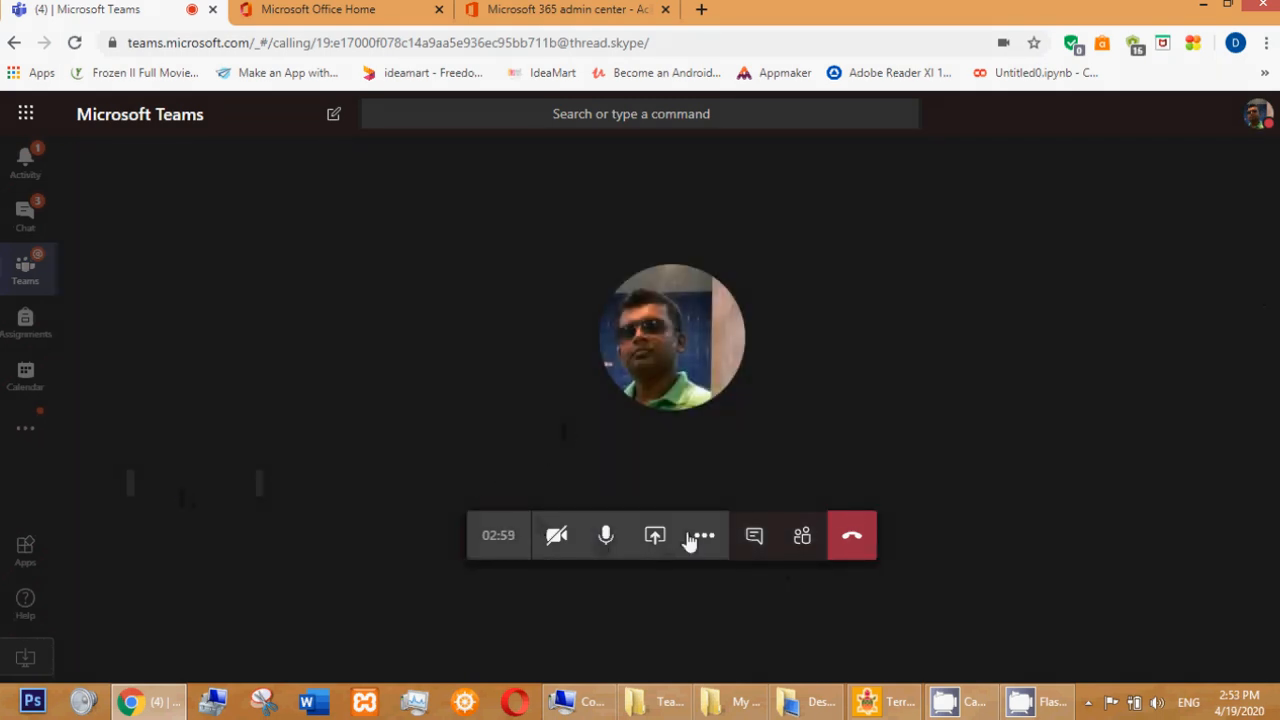
# Upload DDW Topic 1-overview.ppt from the computer to the General channel and present it in the meeting
pyautogui.click(655, 537)
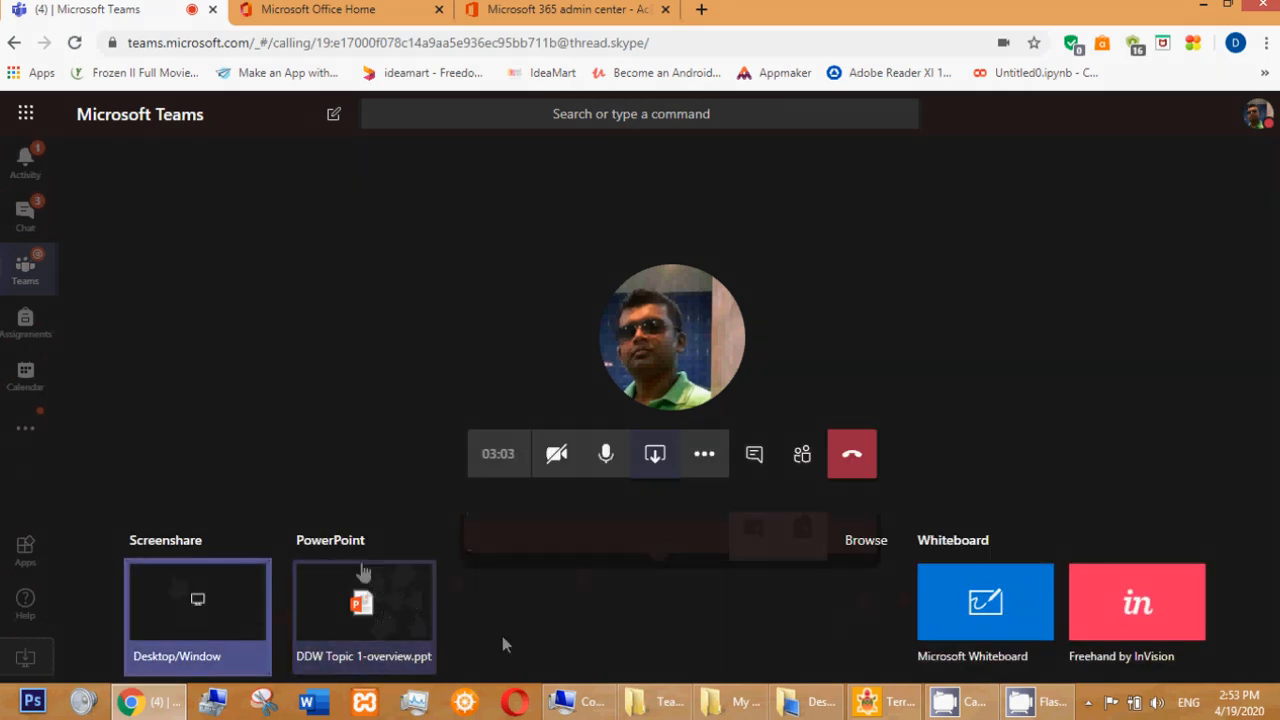
pyautogui.rightClick(396, 604)
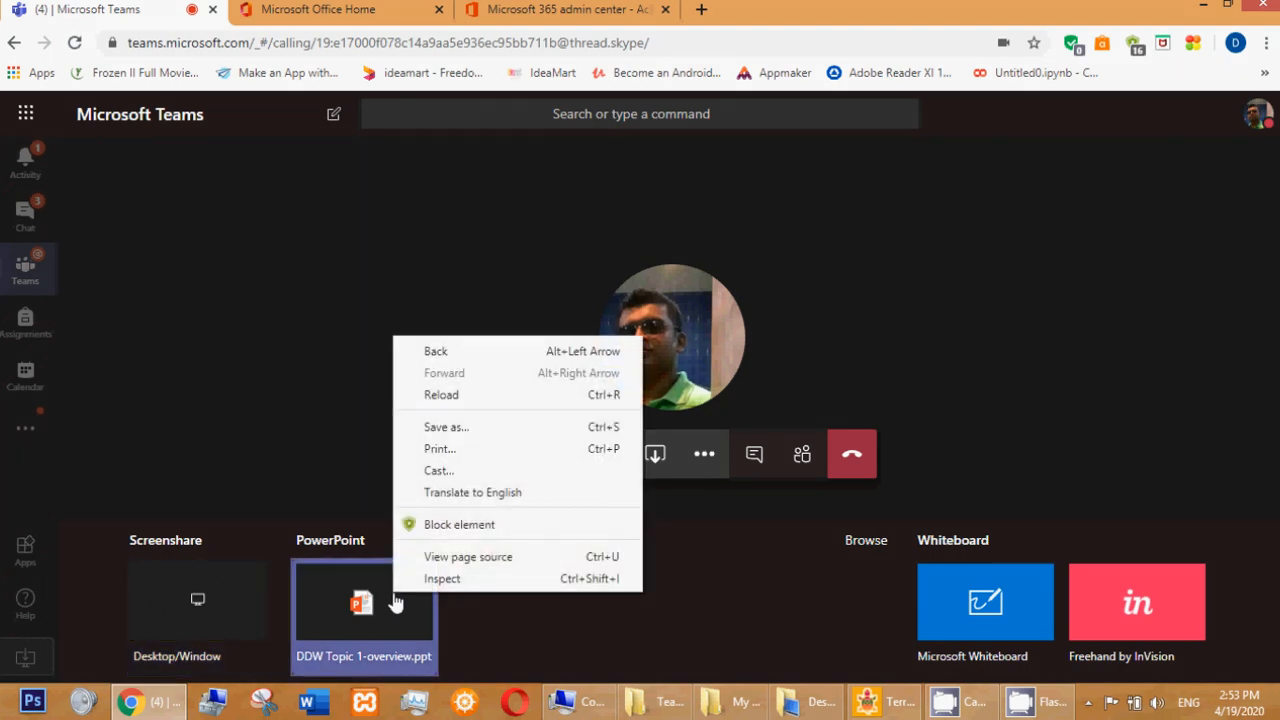
pyautogui.click(385, 622)
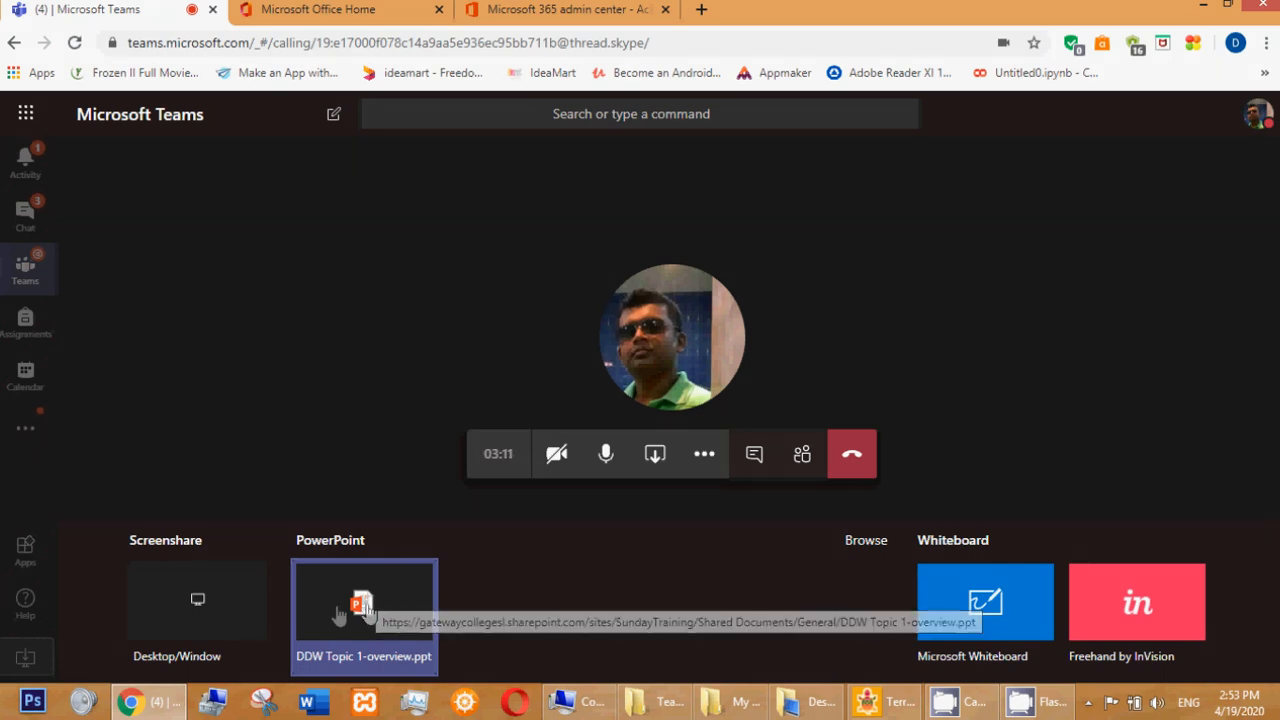
pyautogui.click(866, 550)
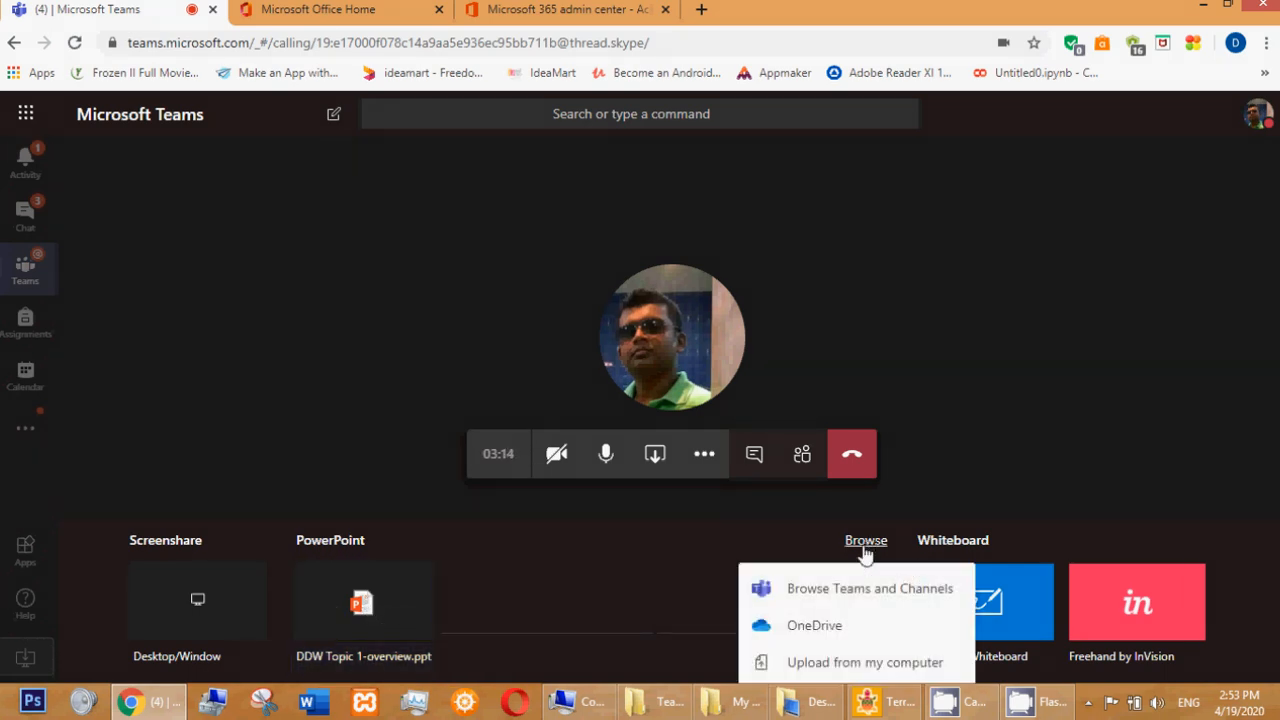
pyautogui.click(832, 667)
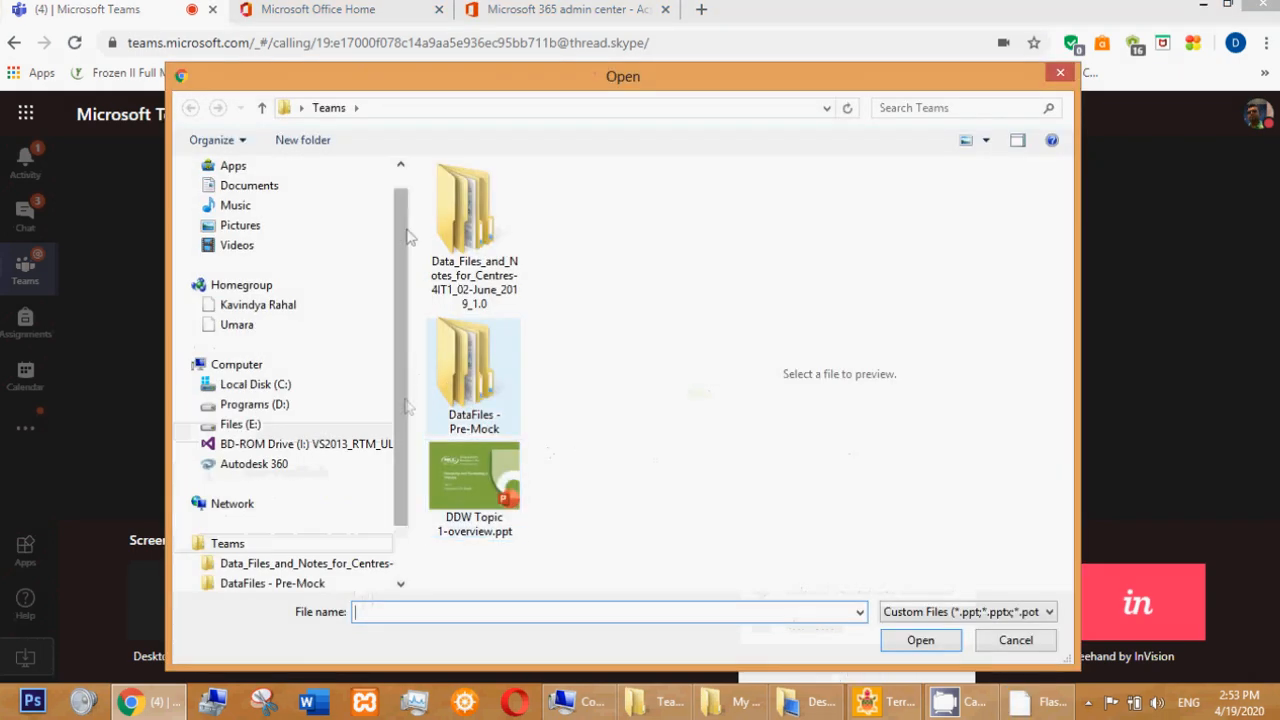
pyautogui.doubleClick(450, 478)
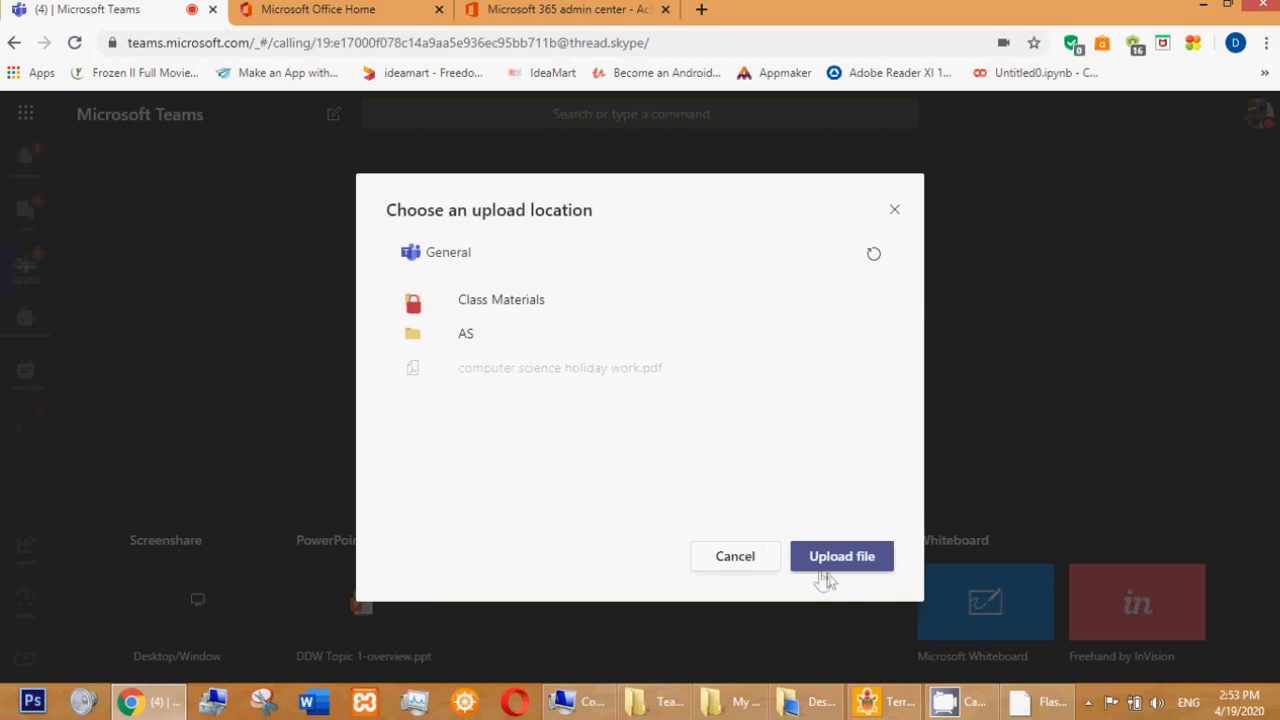
pyautogui.click(838, 560)
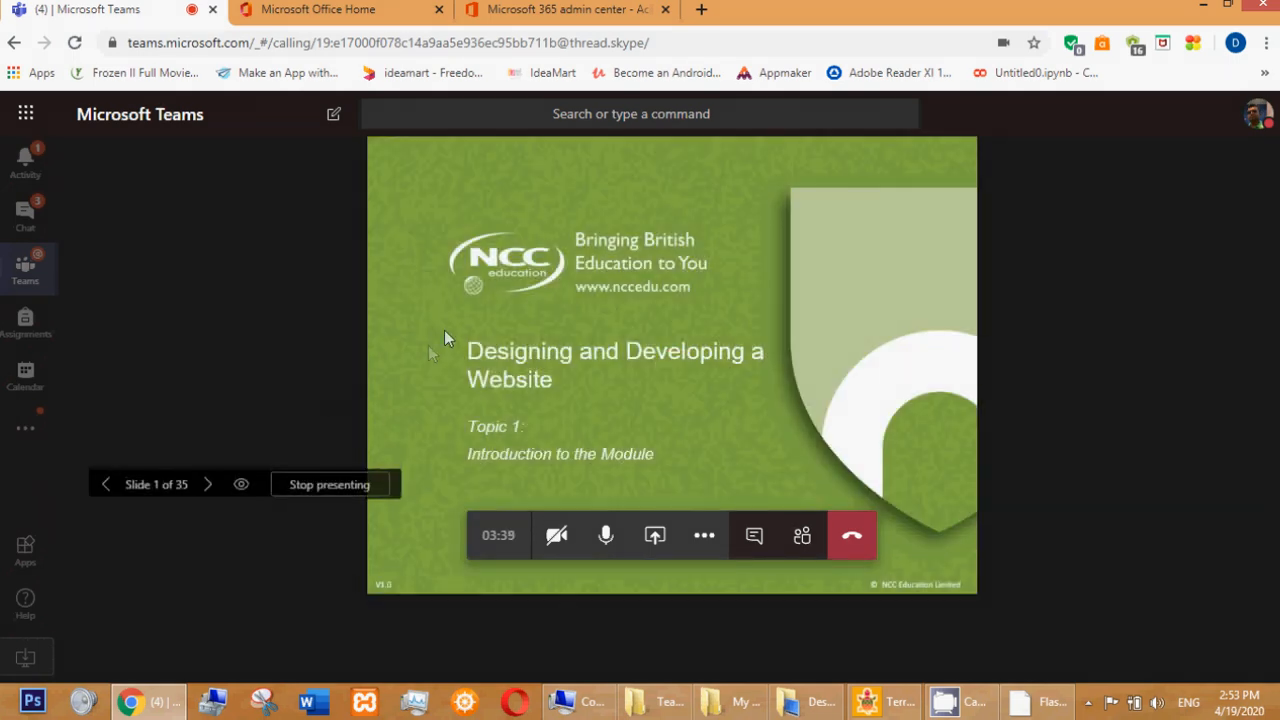
# Page forward and back through the shared slides as far as slide 9 and stop presenting
pyautogui.click(207, 484)
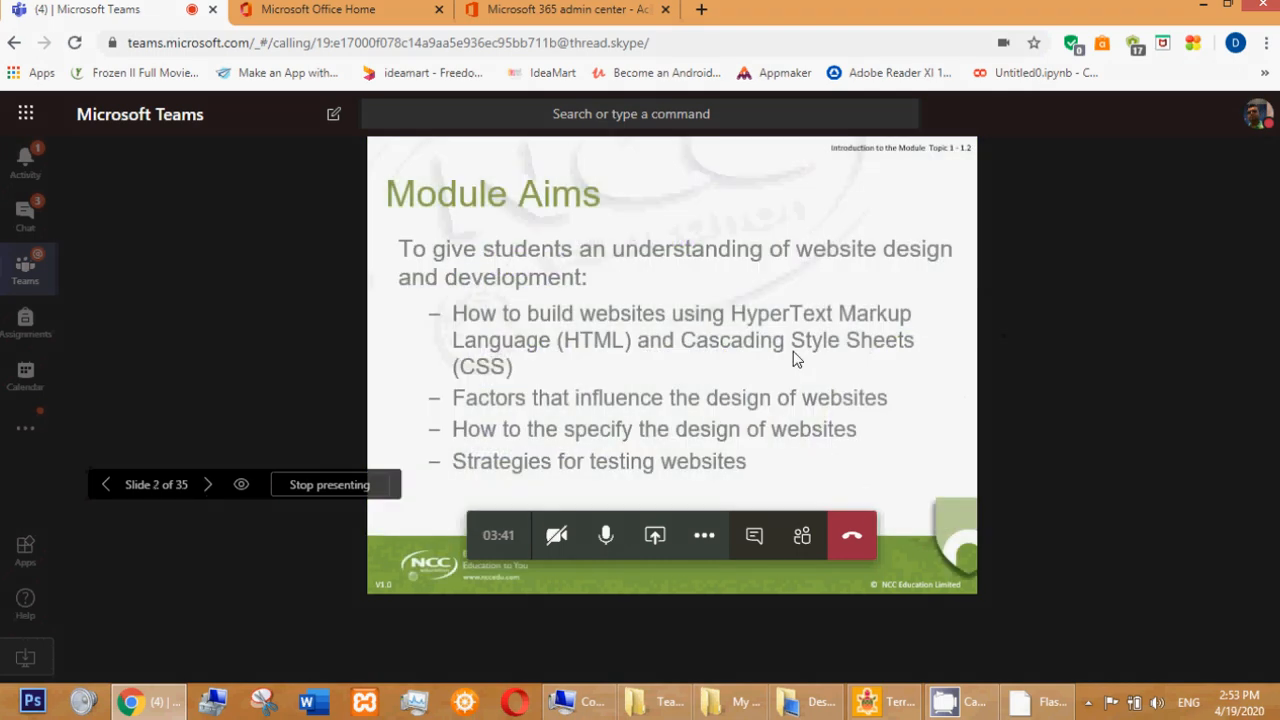
pyautogui.press('Right')
pyautogui.press('Right')
pyautogui.press('Right')
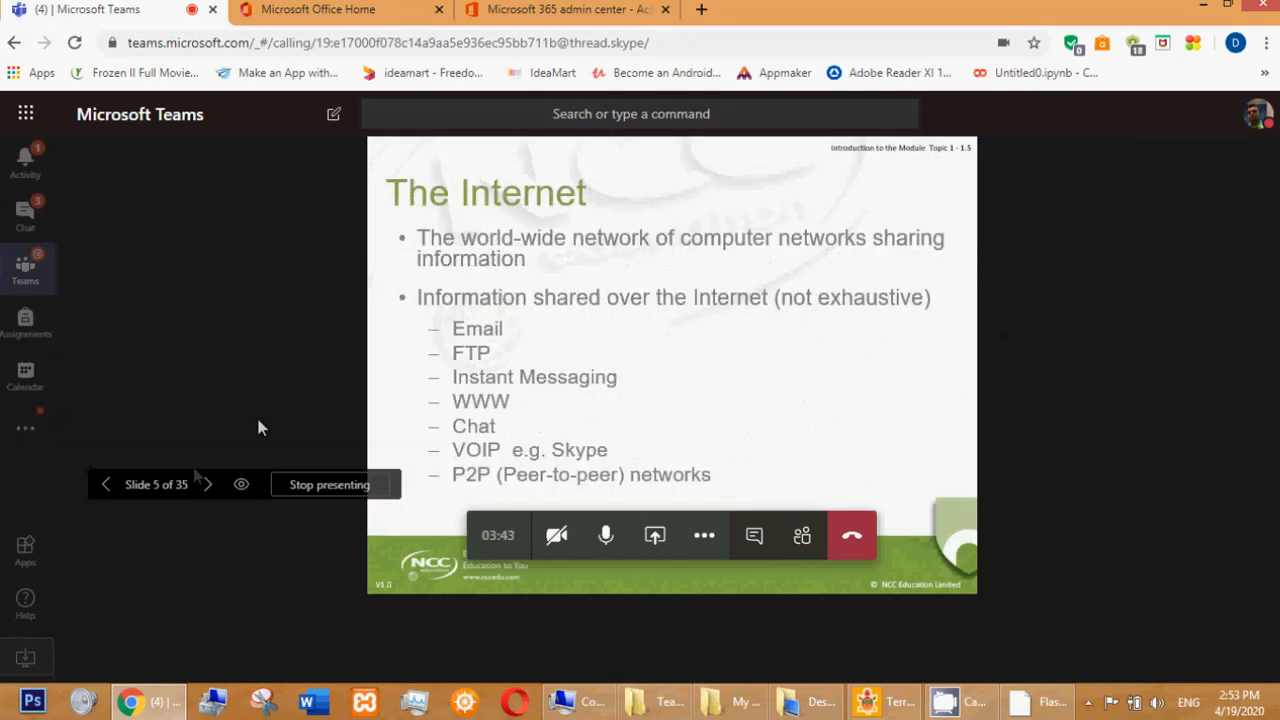
pyautogui.click(105, 488)
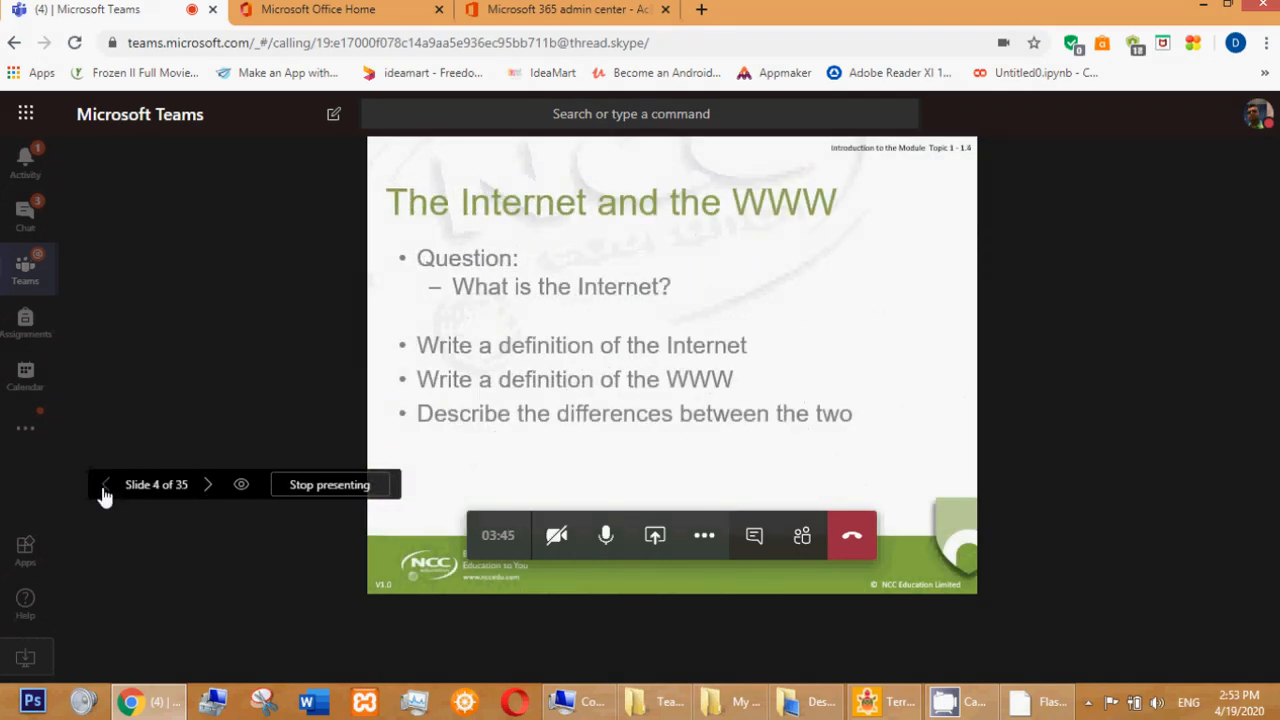
pyautogui.click(105, 488)
pyautogui.press('Right')
pyautogui.press('Right')
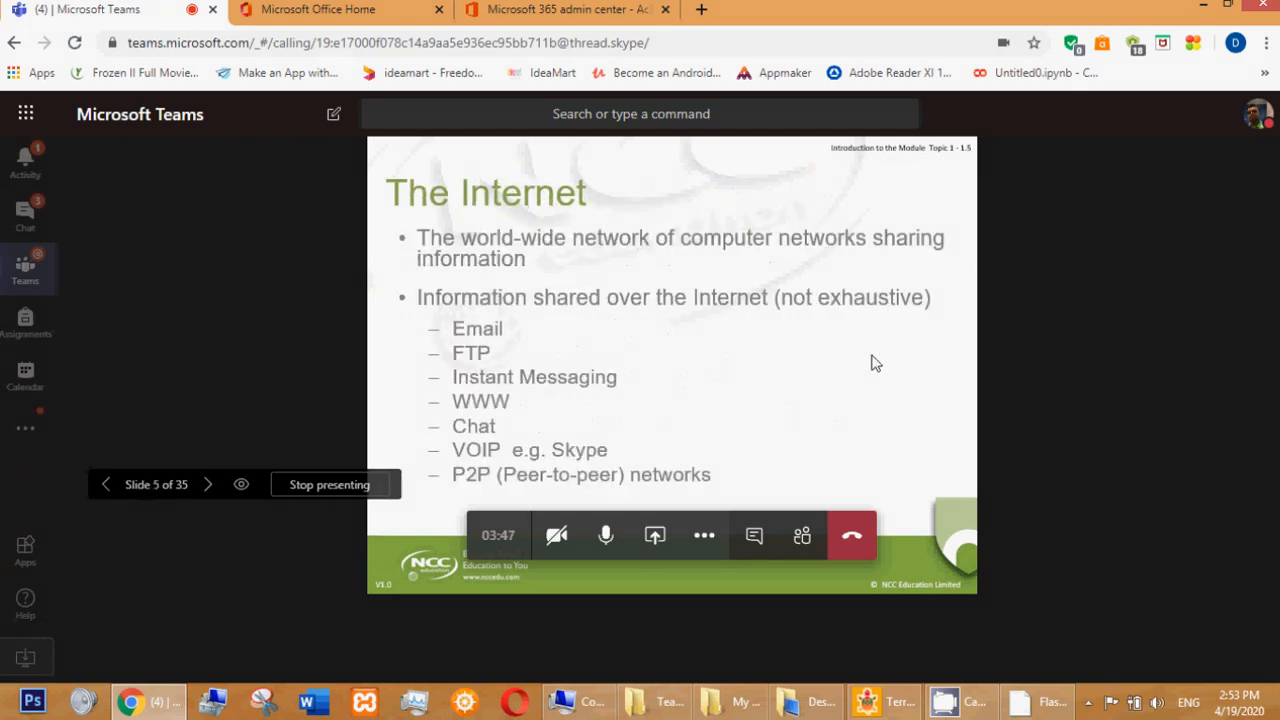
pyautogui.press('Right')
pyautogui.press('Right')
pyautogui.press('Right')
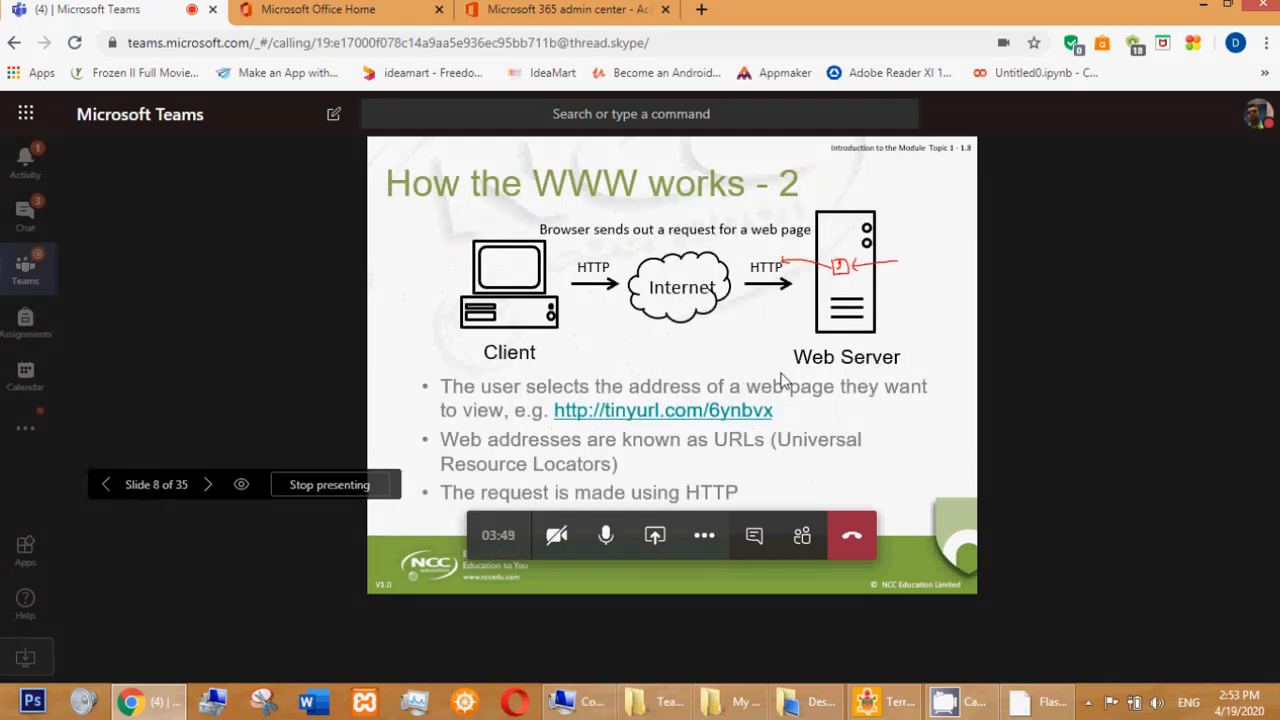
pyautogui.press('Right')
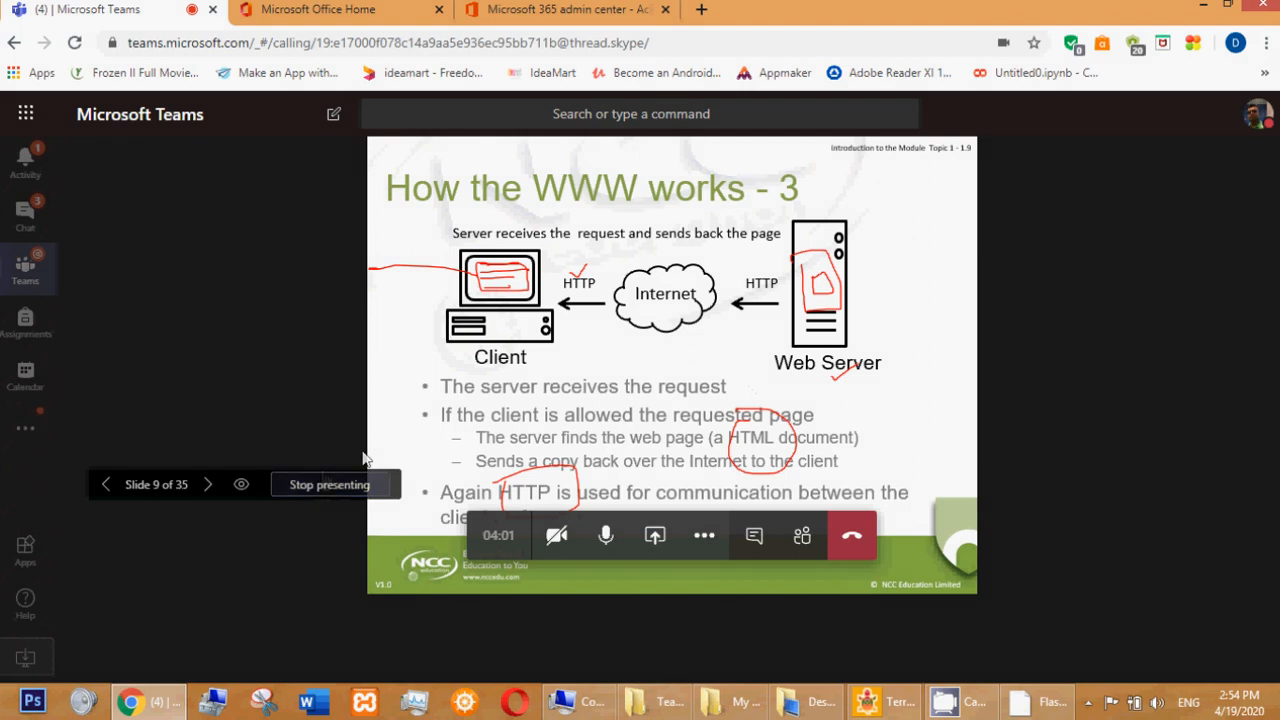
pyautogui.click(322, 490)
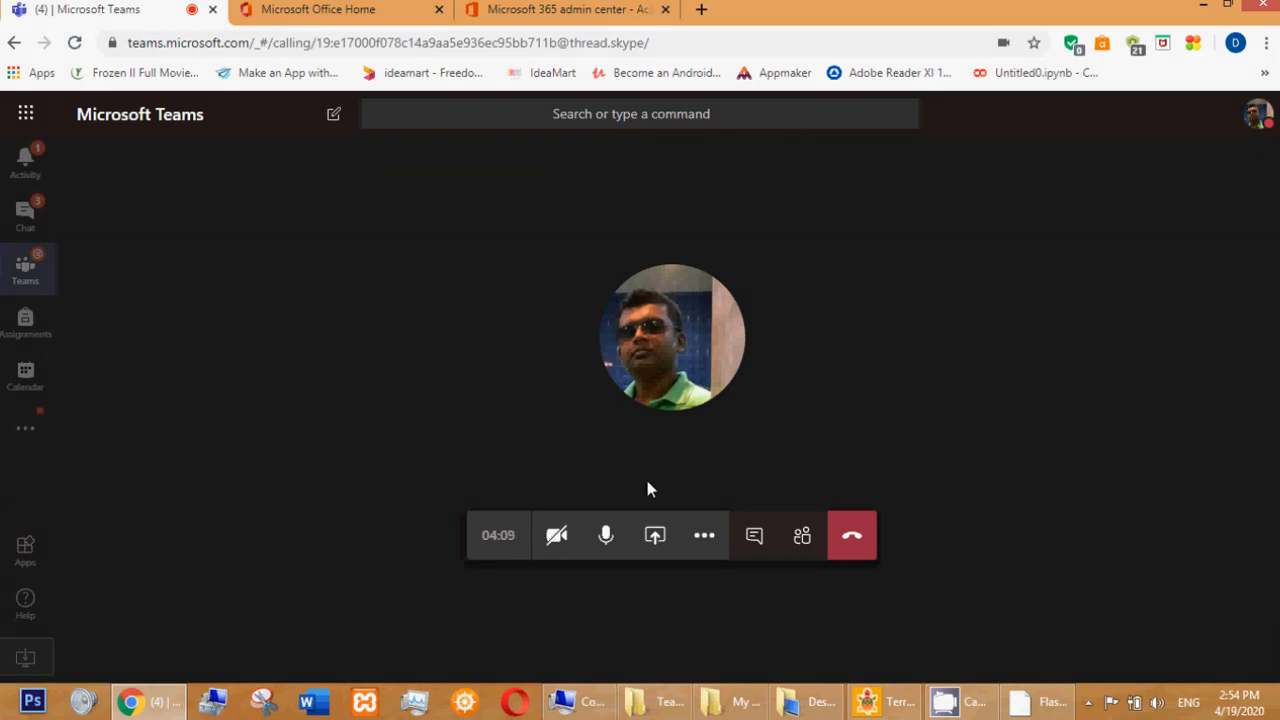
# Present DDW Topic 1-overview.ppt from the PowerPoint files again and disable private viewing for participants
pyautogui.click(654, 536)
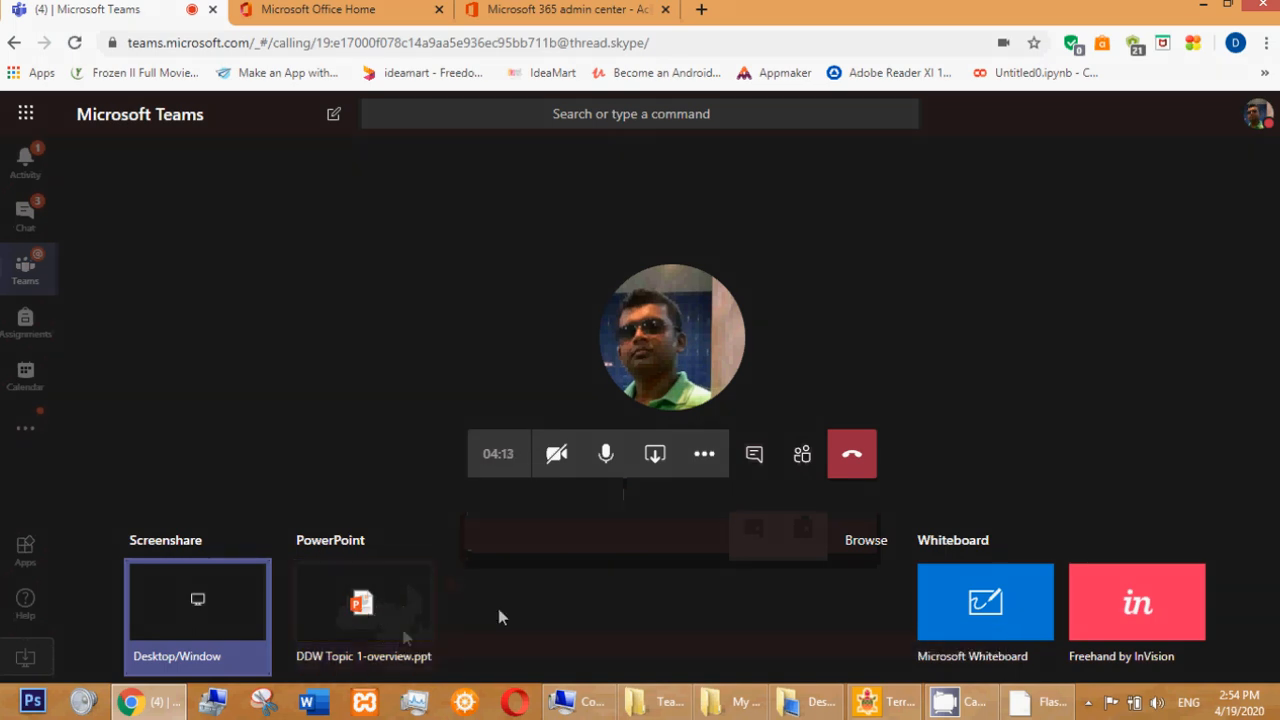
pyautogui.click(360, 605)
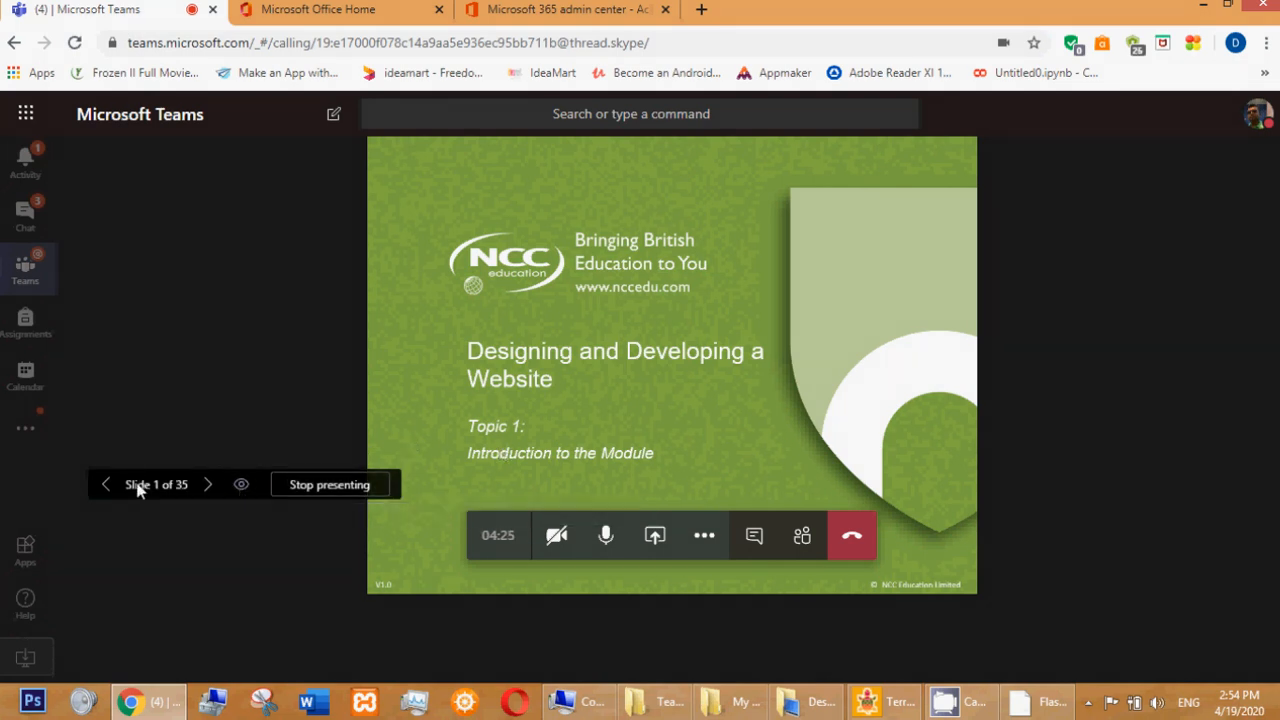
pyautogui.click(241, 487)
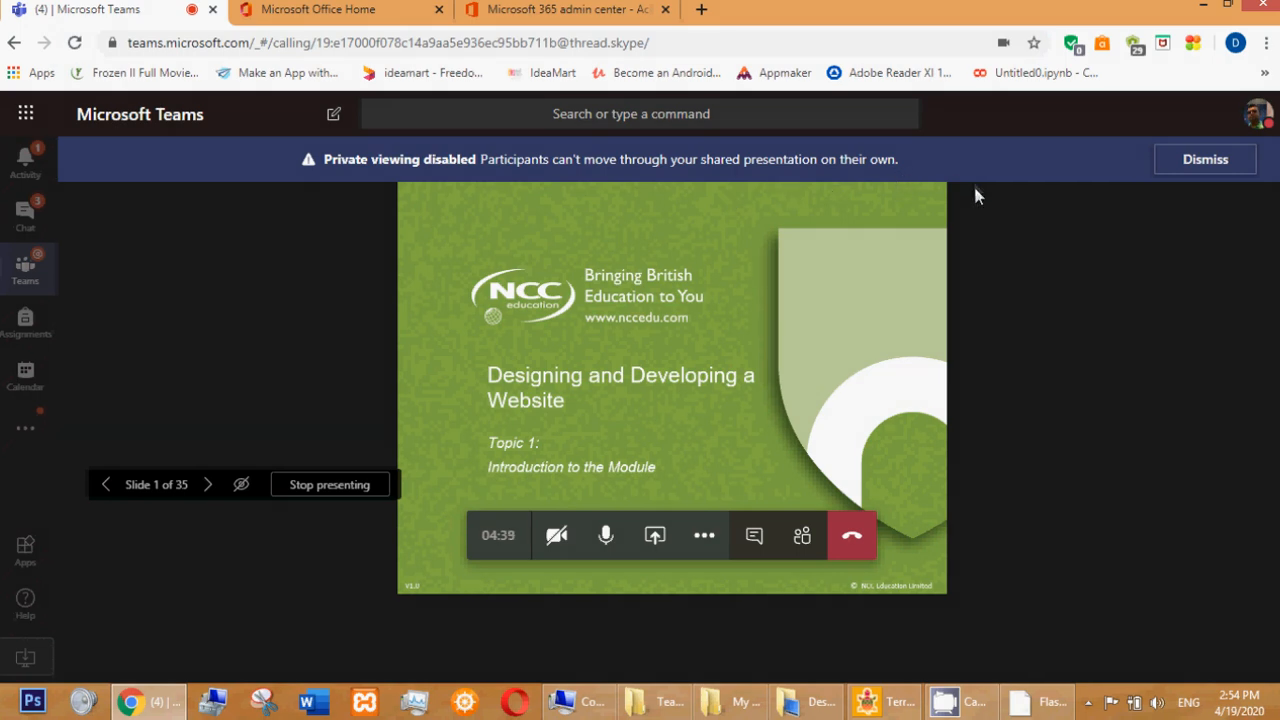
# Advance the presentation to slide 8, dismissing the private viewing notice on the way, and stop presenting
pyautogui.click(204, 492)
pyautogui.click(205, 490)
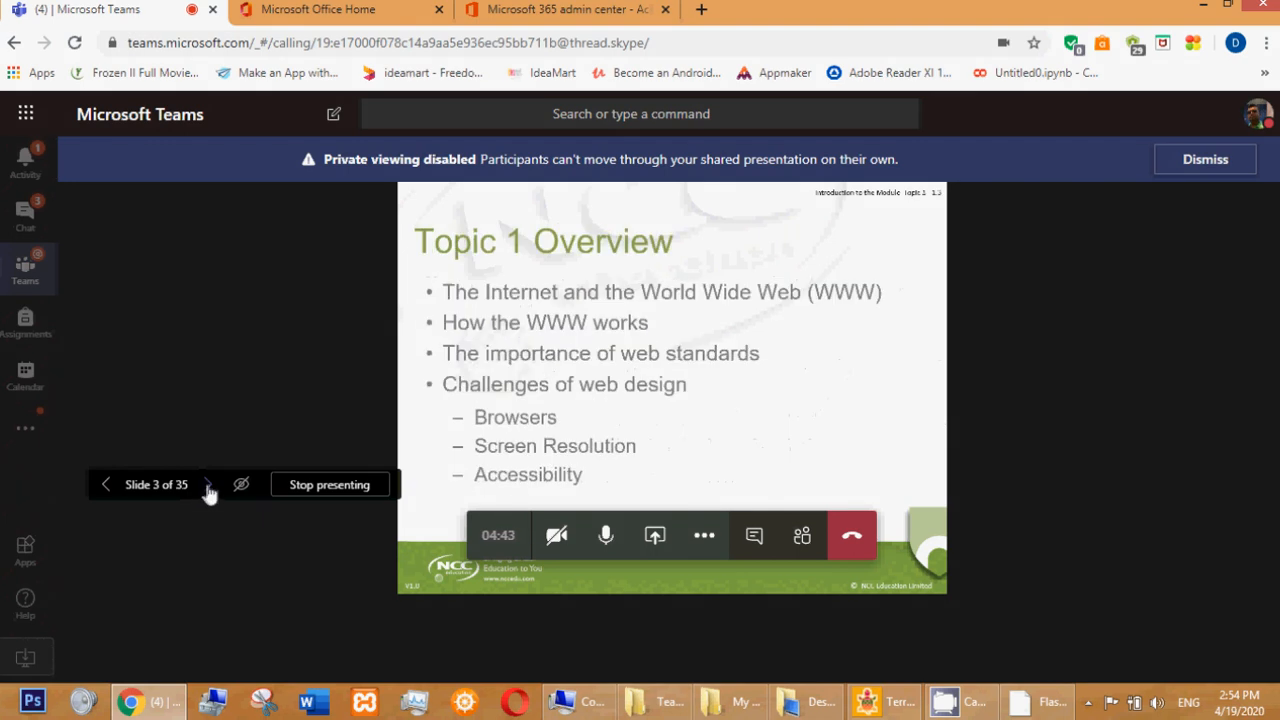
pyautogui.click(209, 490)
pyautogui.click(209, 490)
pyautogui.click(734, 414)
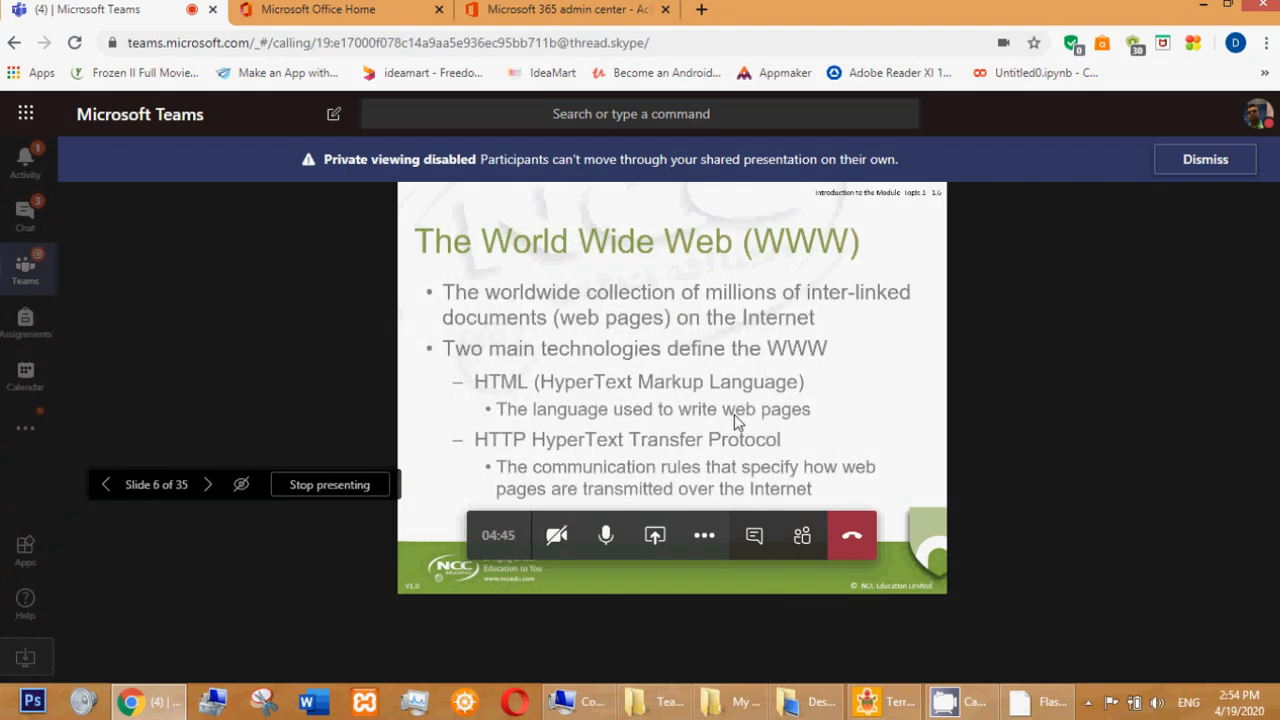
pyautogui.click(1205, 162)
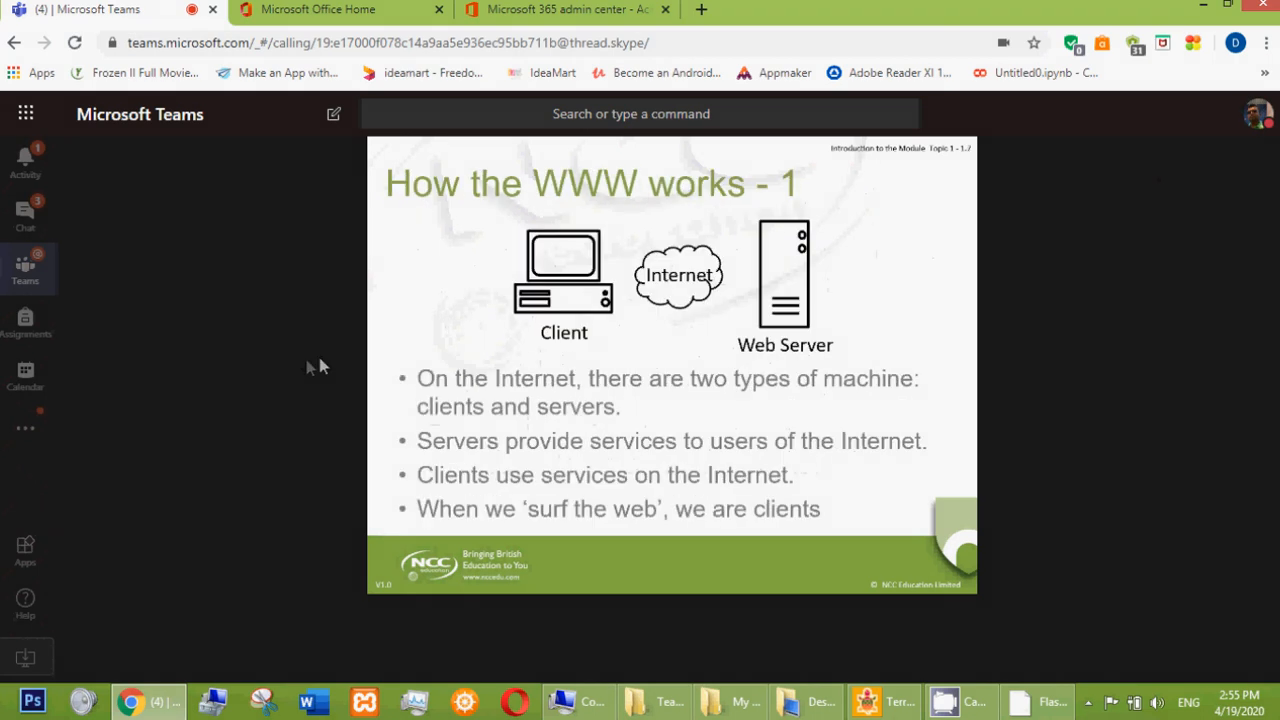
pyautogui.press('Right')
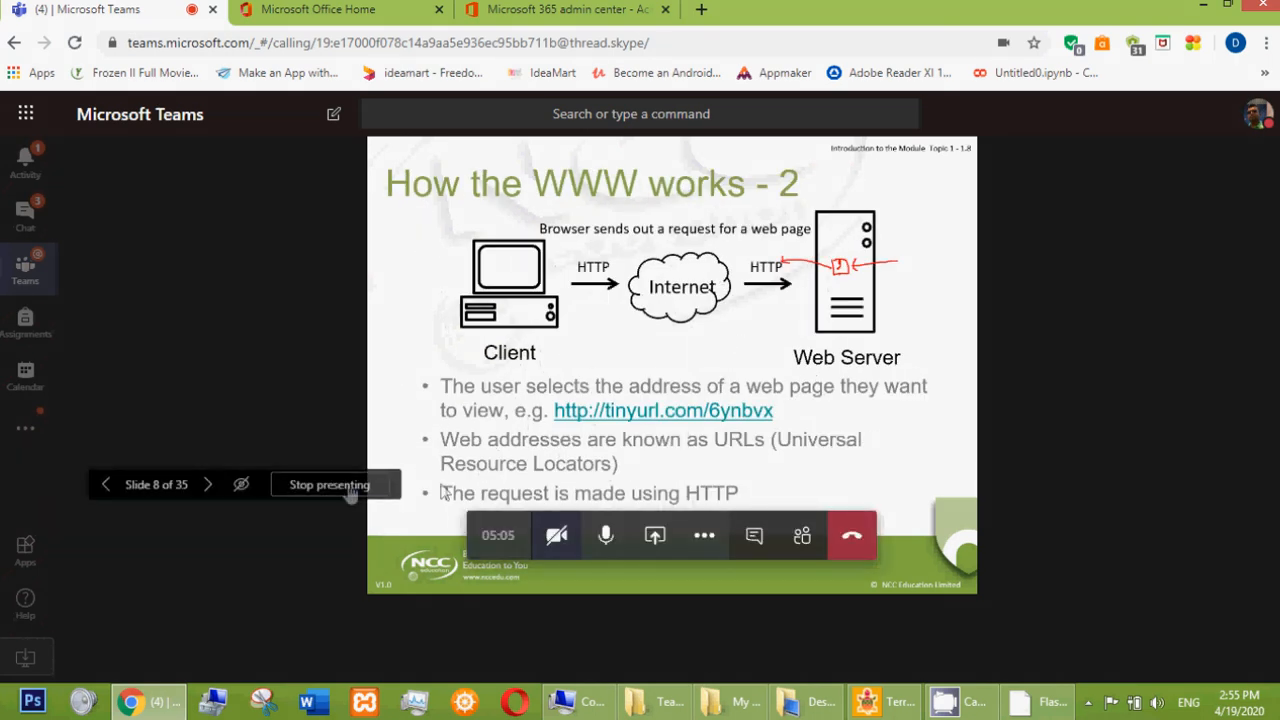
pyautogui.click(330, 485)
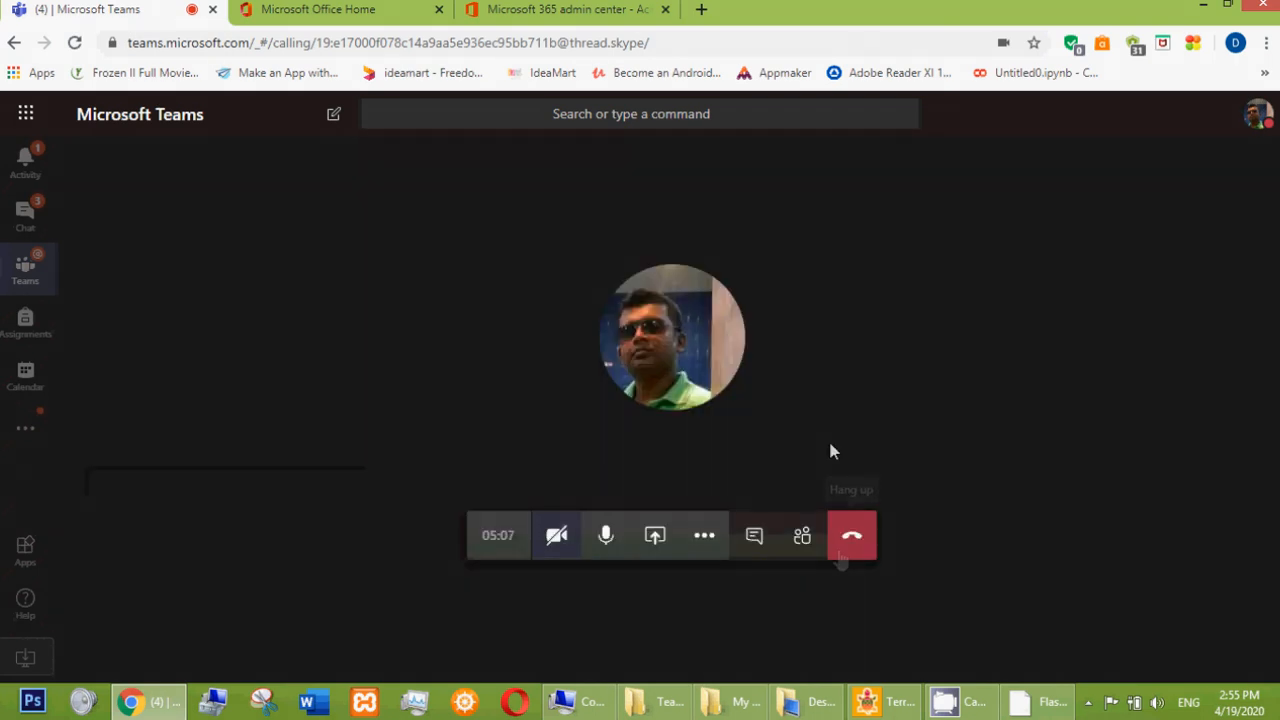
pyautogui.click(672, 541)
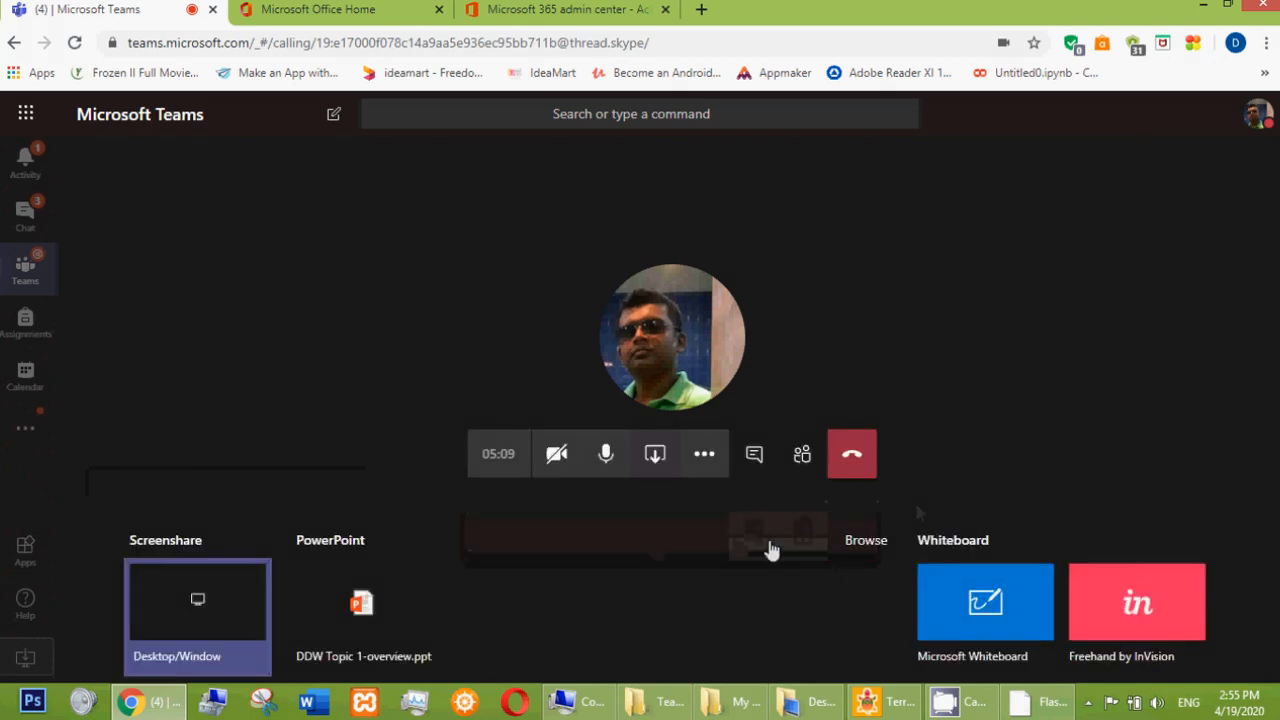
pyautogui.click(203, 590)
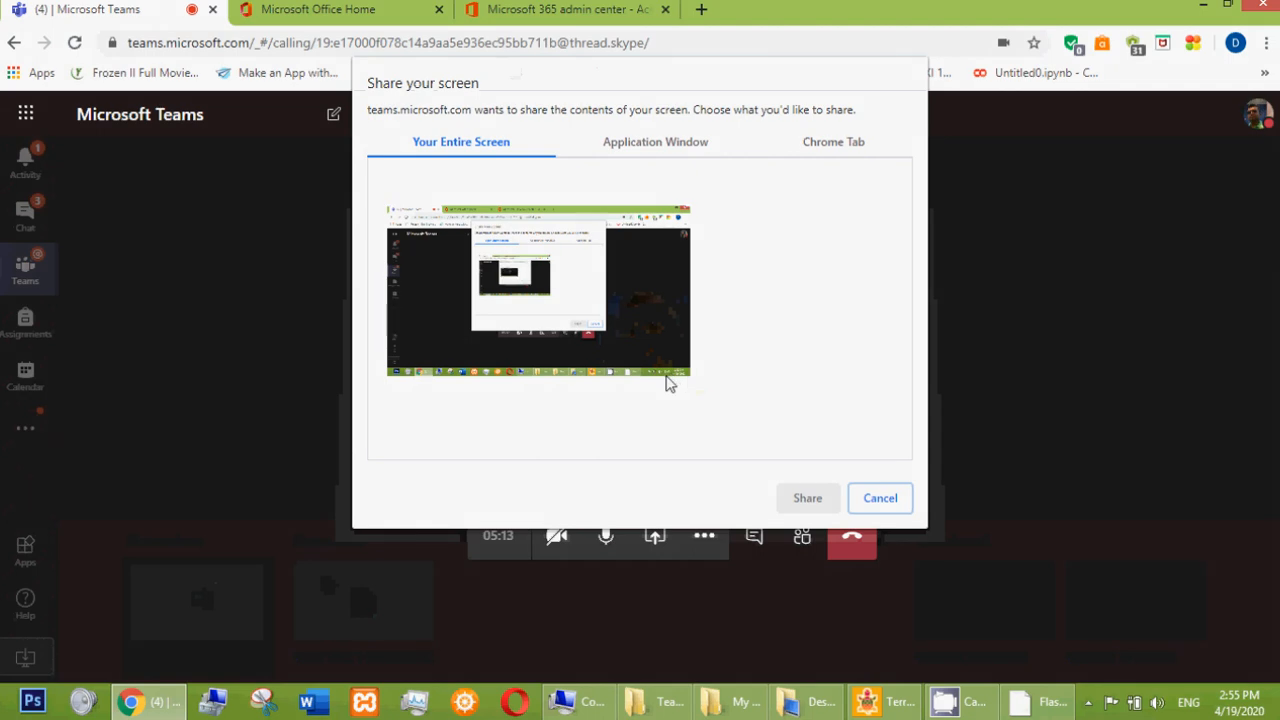
pyautogui.click(880, 498)
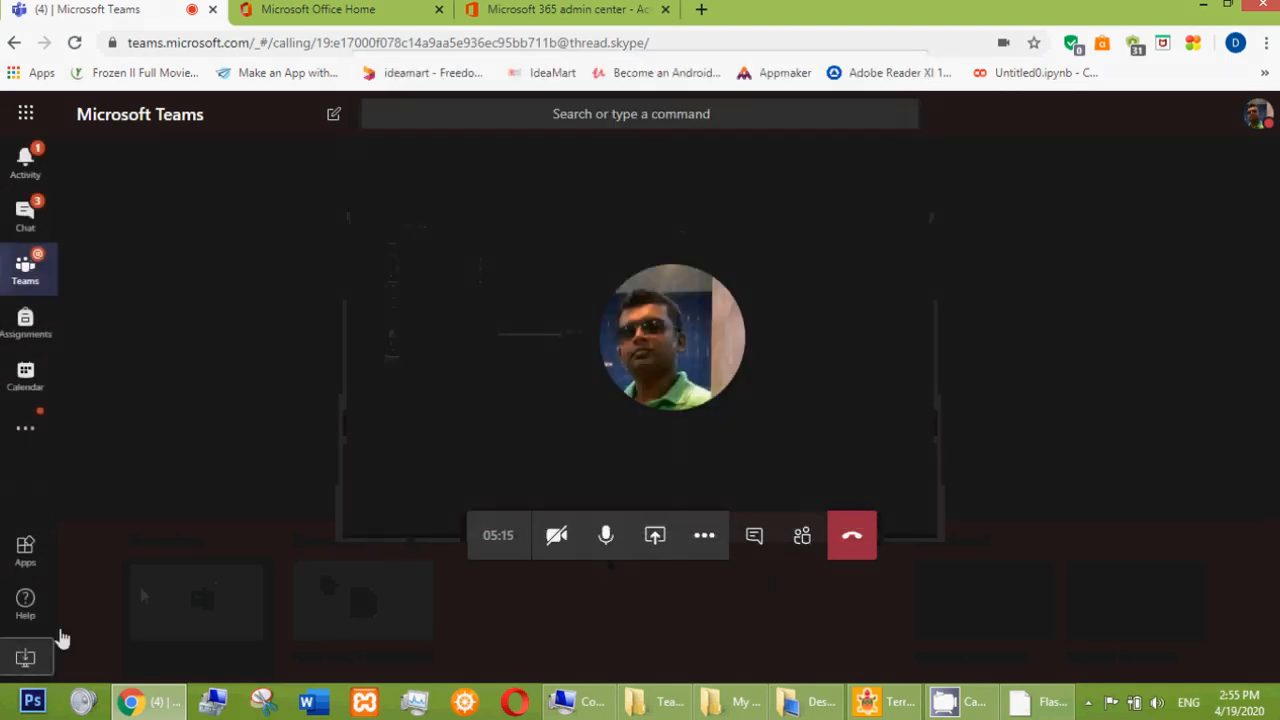
# Share the entire screen in the meeting and move the sharing notification bar up, clear of the meeting controls
pyautogui.click(656, 538)
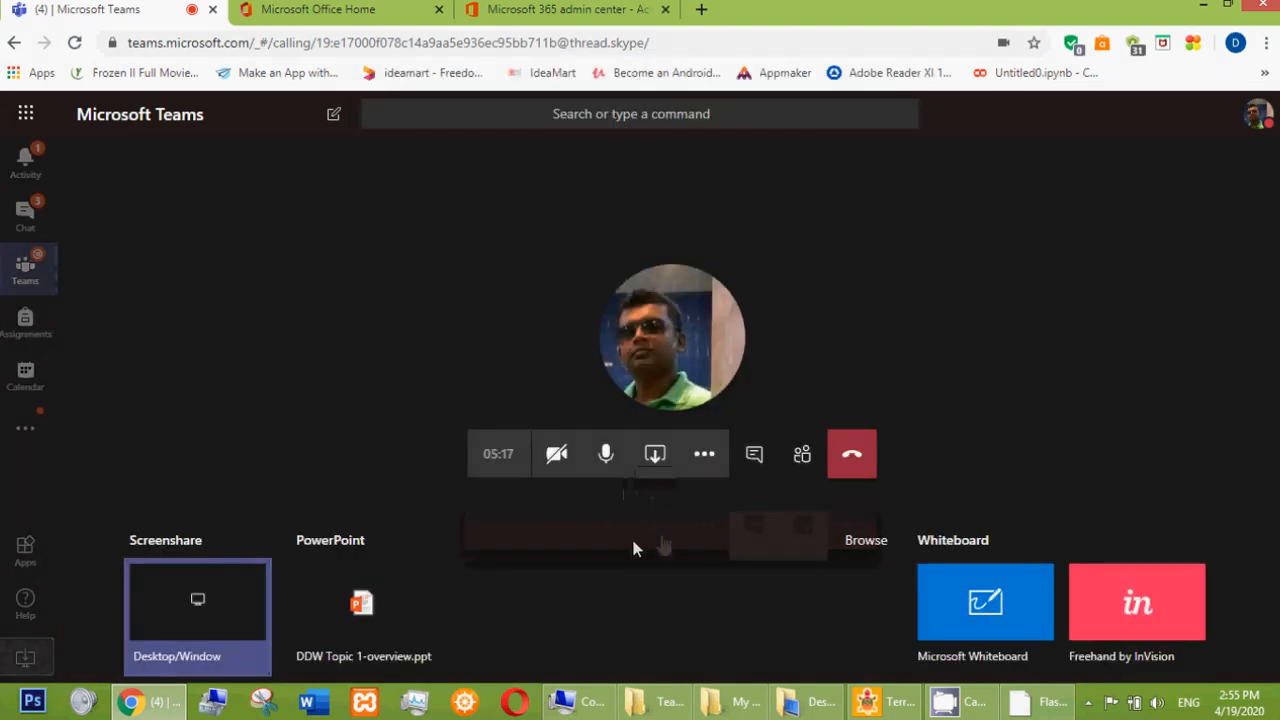
pyautogui.click(182, 626)
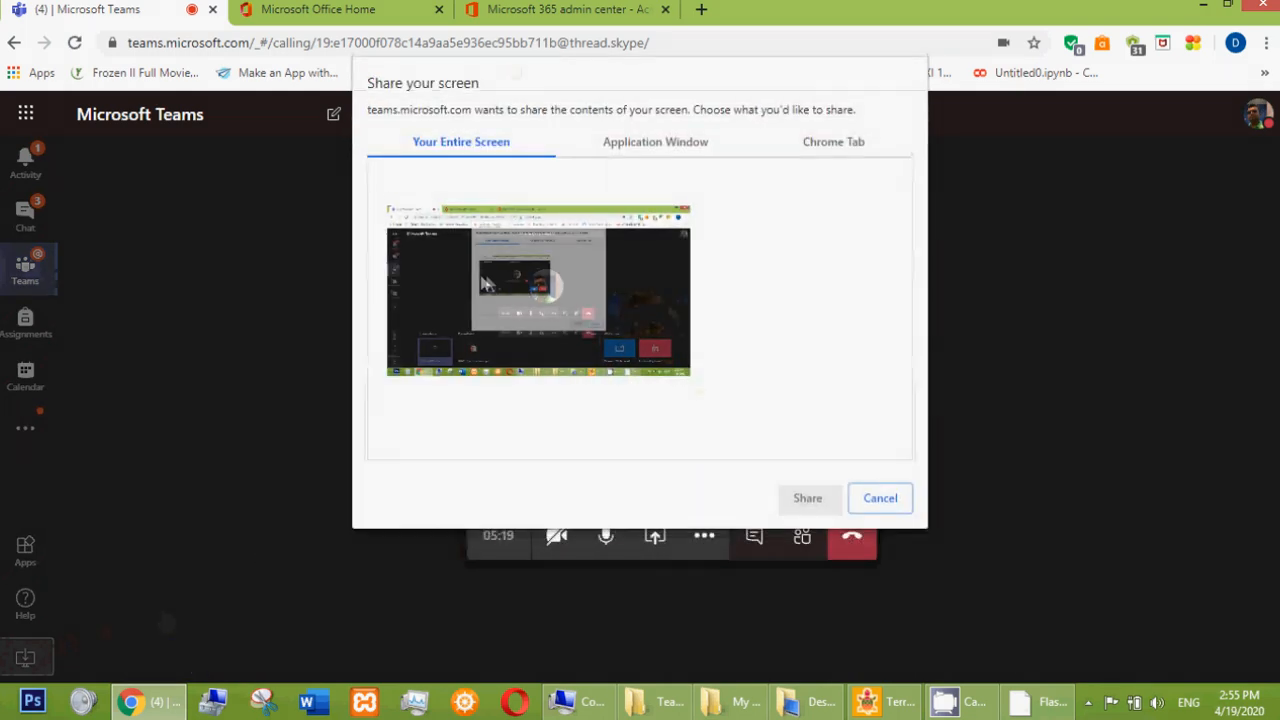
pyautogui.click(598, 340)
pyautogui.click(808, 497)
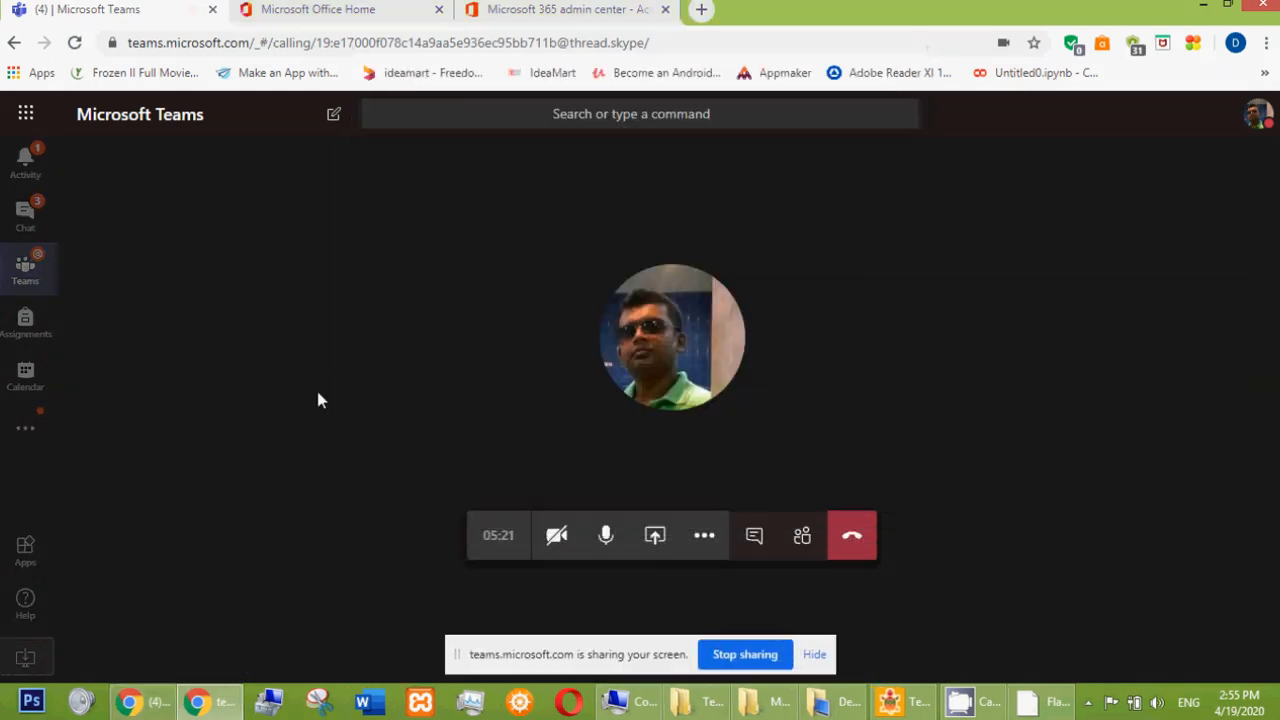
pyautogui.moveTo(478, 662); pyautogui.dragTo(778, 233)
pyautogui.moveTo(668, 343)
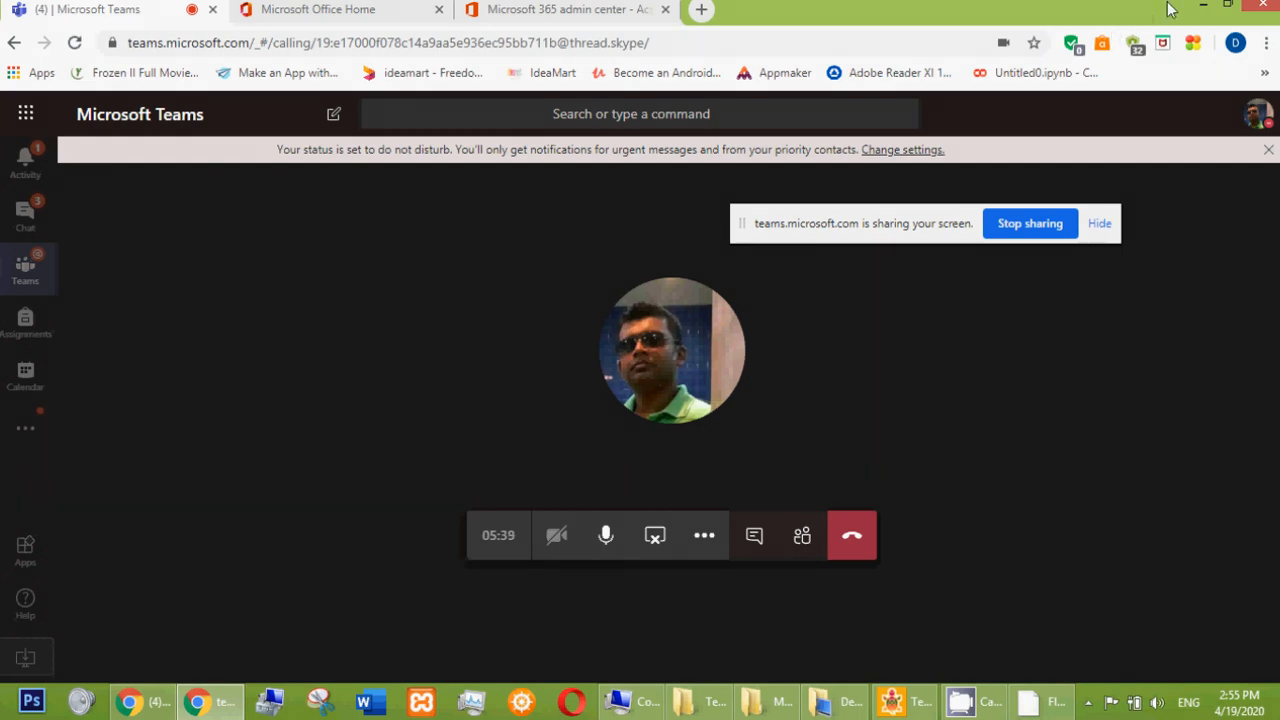
# Minimize the browser and open the Teams folder from the desktop in a maximized window
pyautogui.click(1205, 7)
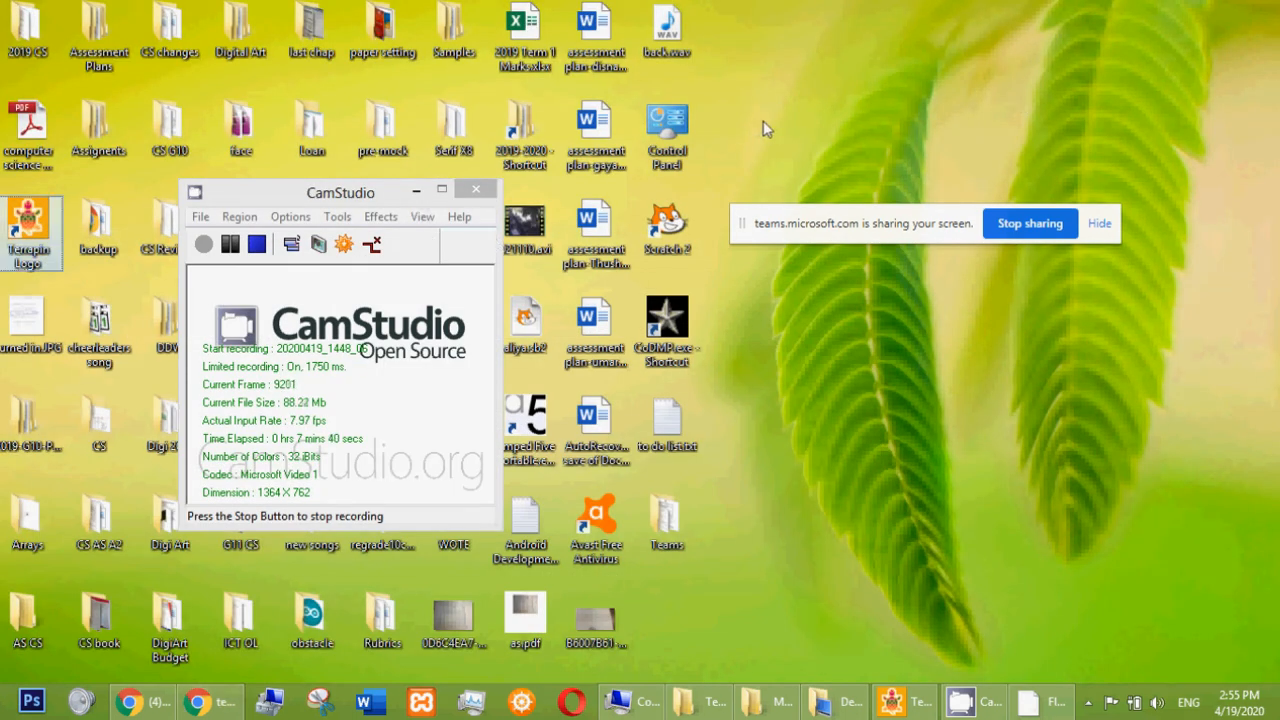
pyautogui.doubleClick(664, 520)
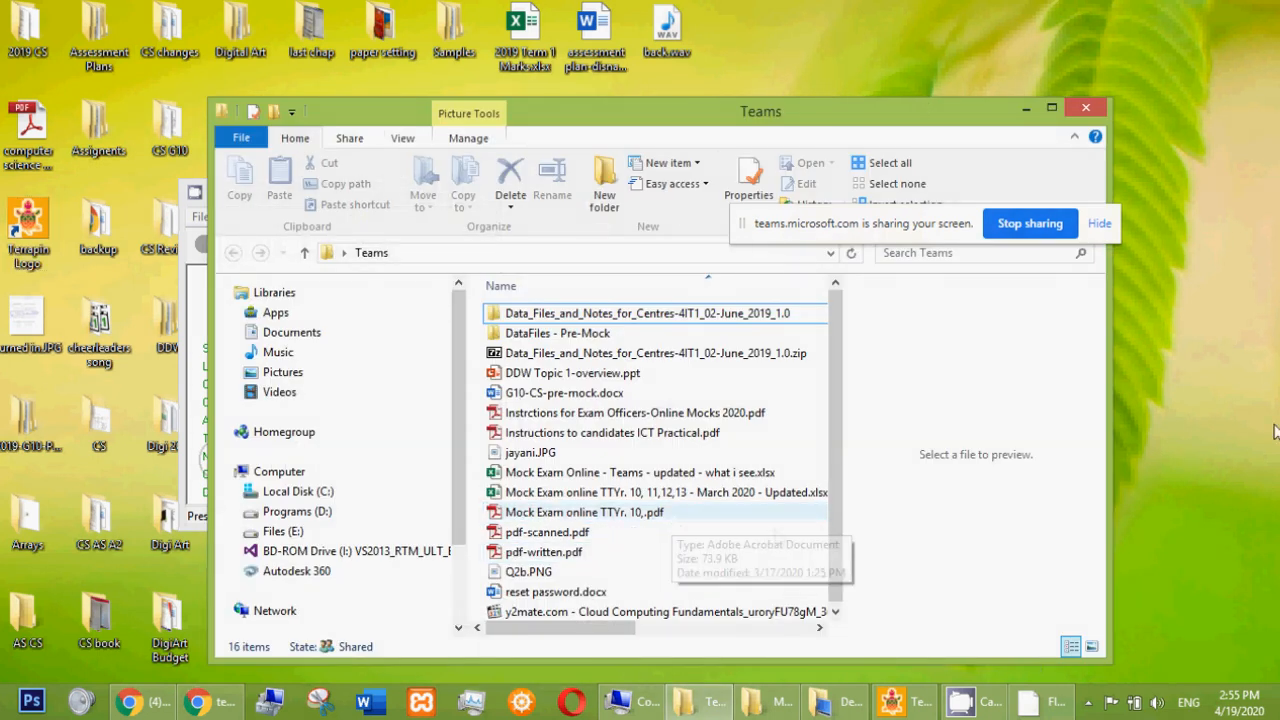
pyautogui.doubleClick(683, 120)
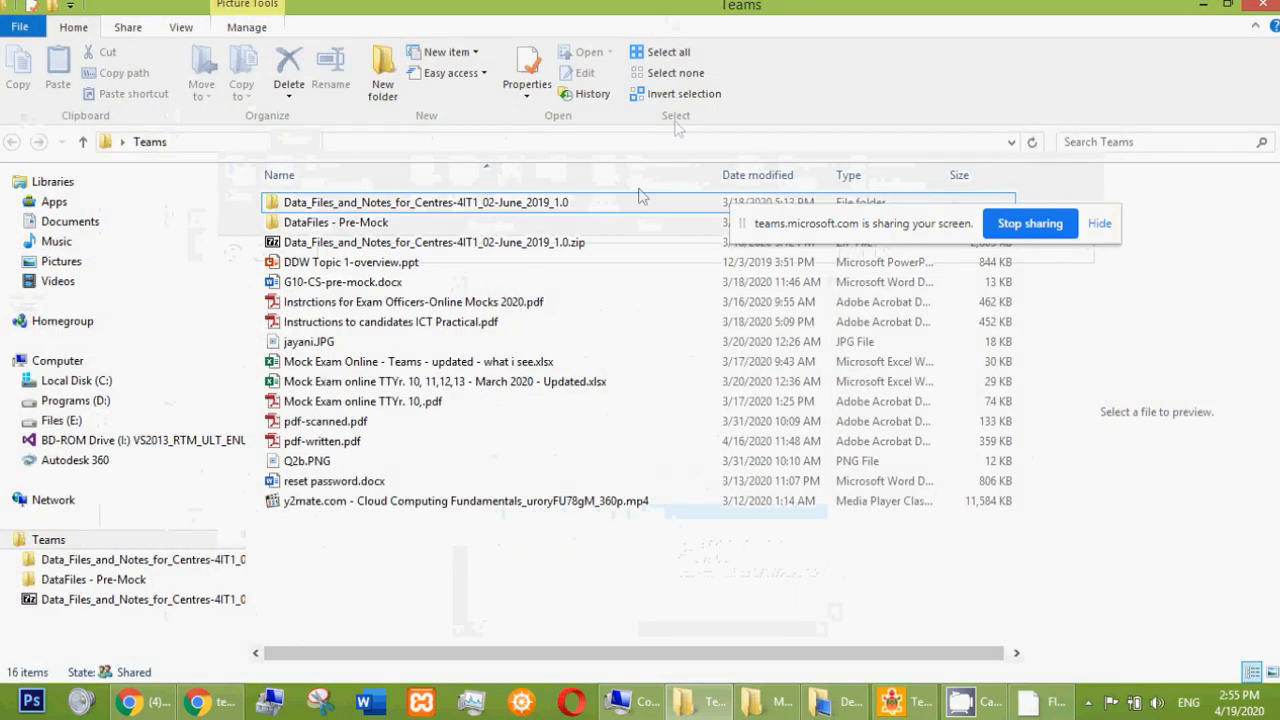
# Open pdf-written.pdf from the Teams folder in Adobe Reader and scroll down its first page
pyautogui.click(333, 448)
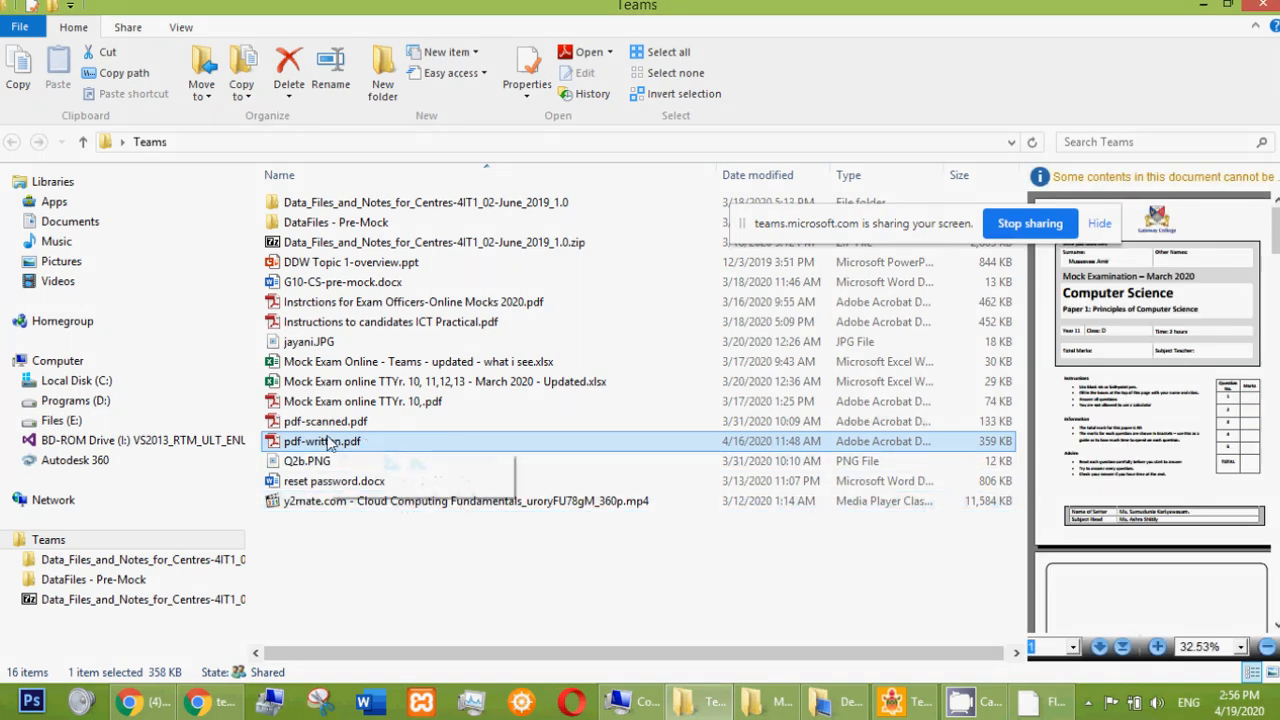
pyautogui.press('Return')
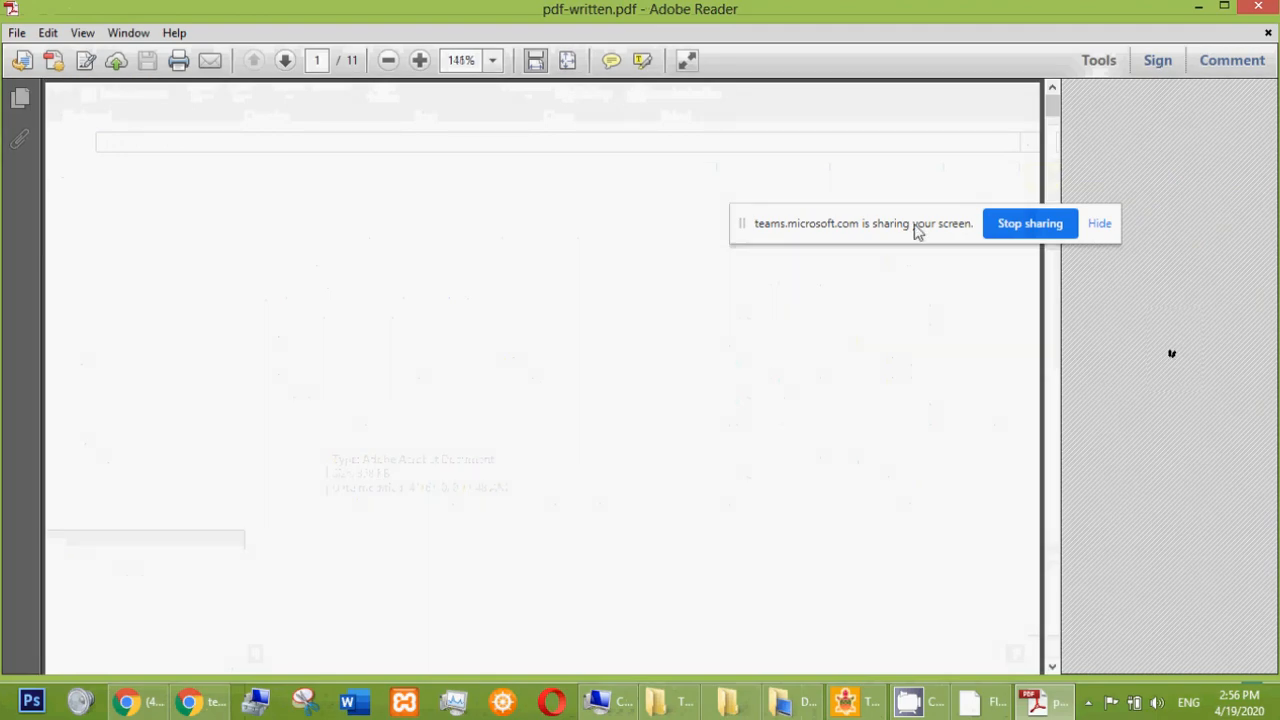
pyautogui.moveTo(1052, 110)
pyautogui.mouseDown()
pyautogui.moveTo(1052, 270)
pyautogui.moveTo(1052, 110)
pyautogui.mouseUp()
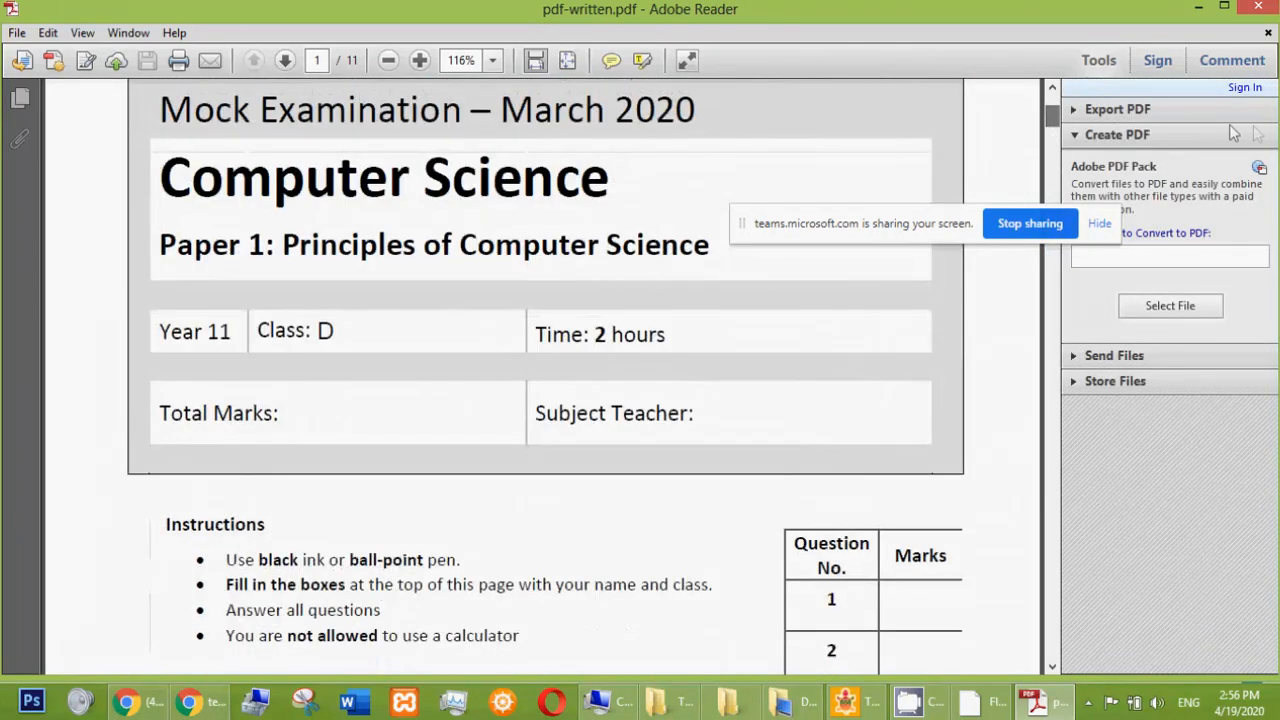
# Show the annotation tools and draw freehand pencil marks across the exam's title block and around the Instructions heading
pyautogui.click(1224, 64)
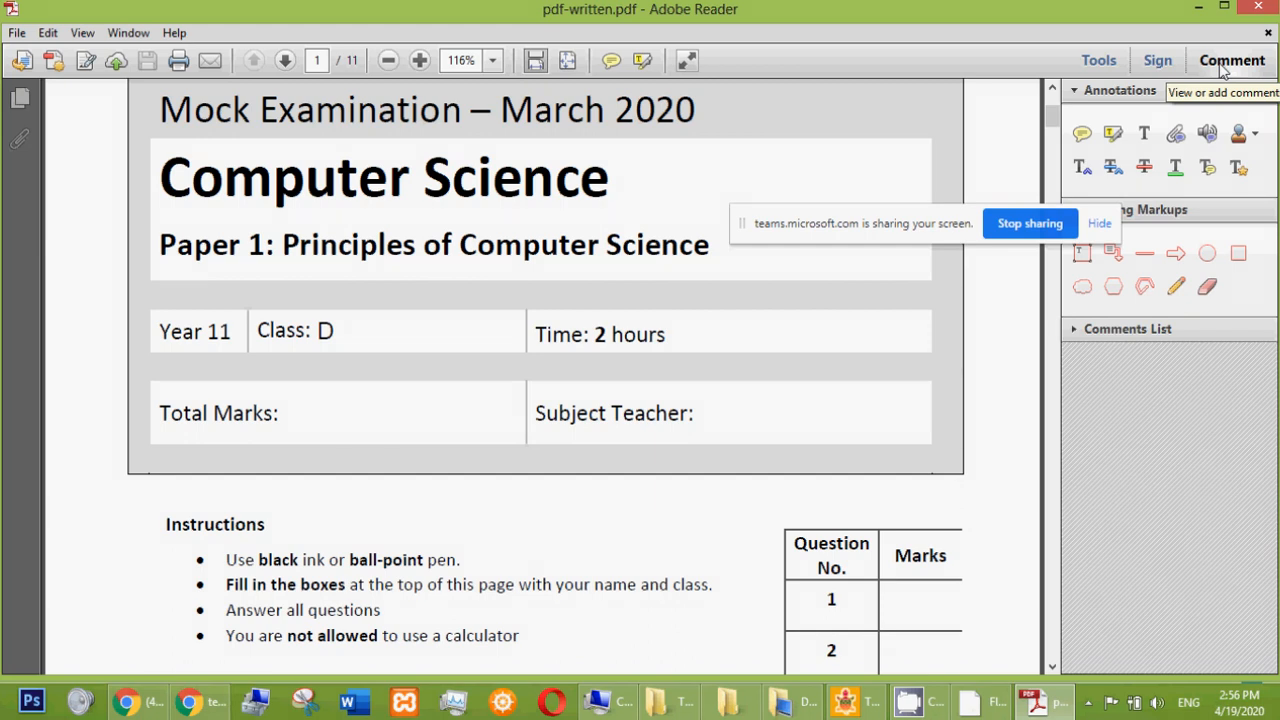
pyautogui.click(1175, 286)
pyautogui.moveTo(385, 256)
pyautogui.mouseDown()
pyautogui.moveTo(330, 380)
pyautogui.moveTo(415, 258)
pyautogui.mouseUp()
pyautogui.moveTo(585, 330); pyautogui.dragTo(716, 260)
pyautogui.moveTo(783, 370)
pyautogui.mouseDown()
pyautogui.moveTo(414, 360)
pyautogui.moveTo(560, 400)
pyautogui.moveTo(485, 100)
pyautogui.moveTo(797, 226)
pyautogui.mouseUp()
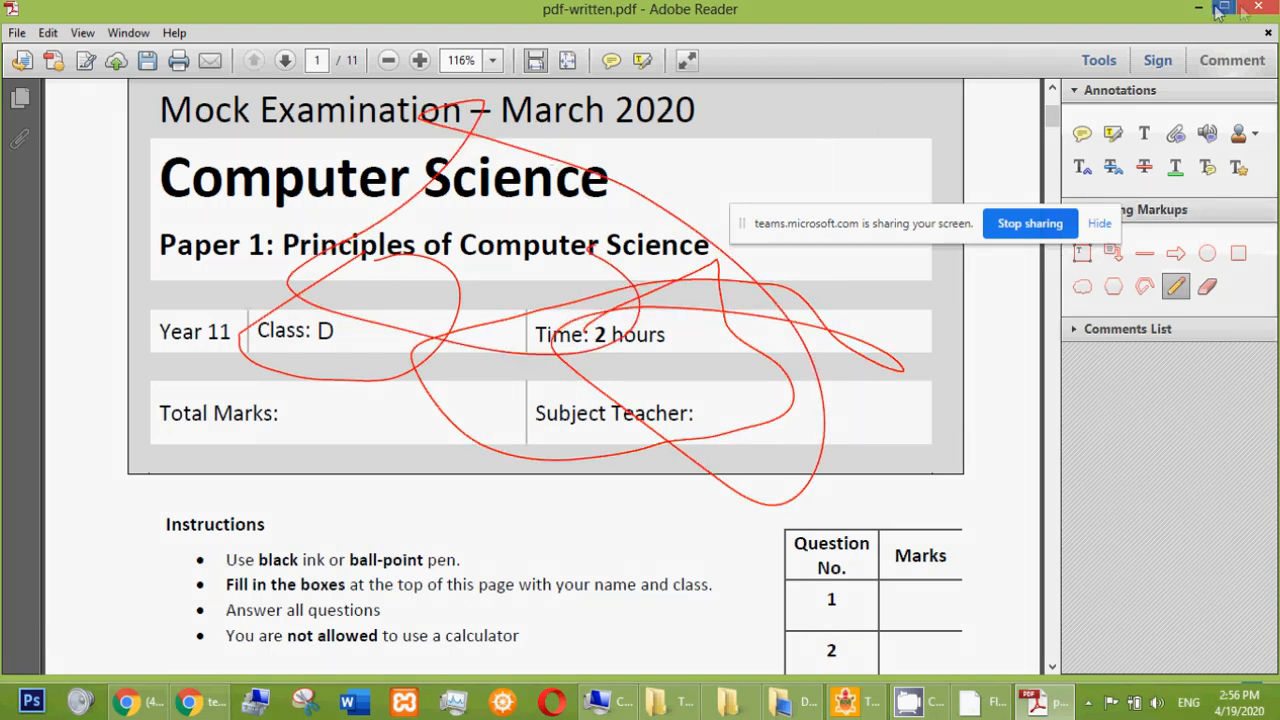
pyautogui.moveTo(190, 490)
pyautogui.mouseDown()
pyautogui.moveTo(170, 570)
pyautogui.moveTo(215, 483)
pyautogui.mouseUp()
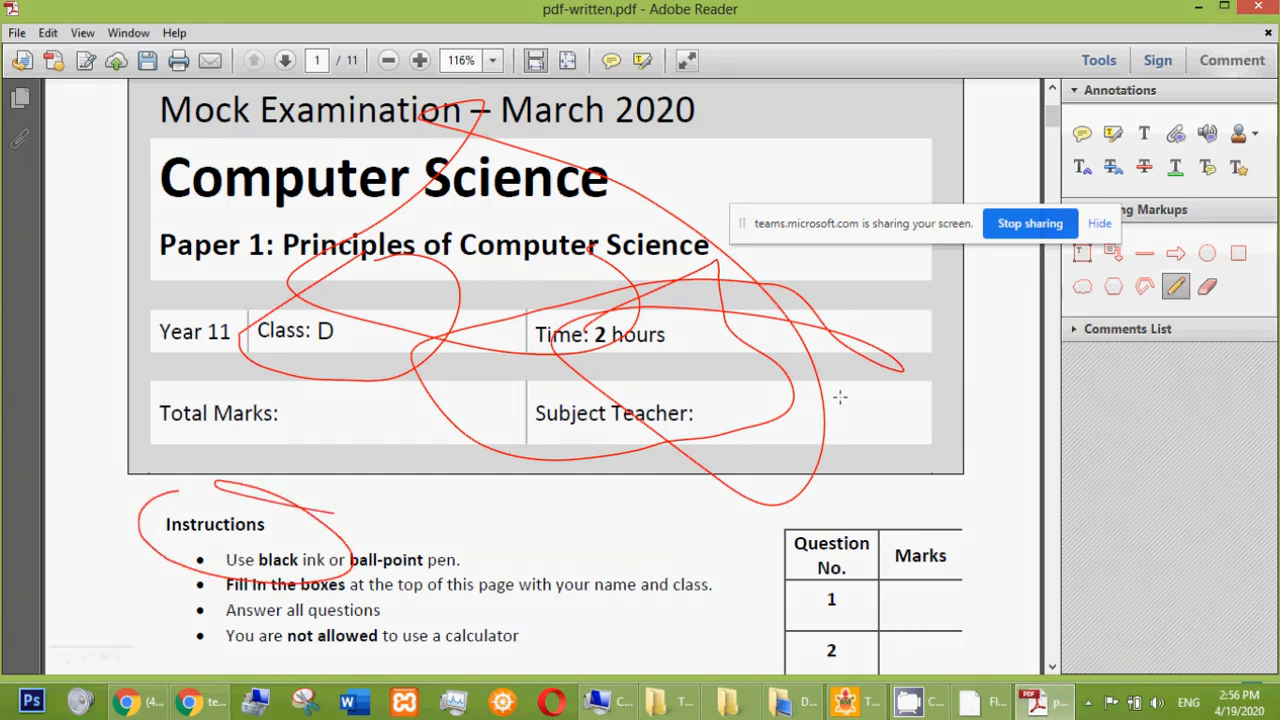
# Close pdf-written.pdf without saving the annotations
pyautogui.click(1232, 60)
pyautogui.click(1232, 60)
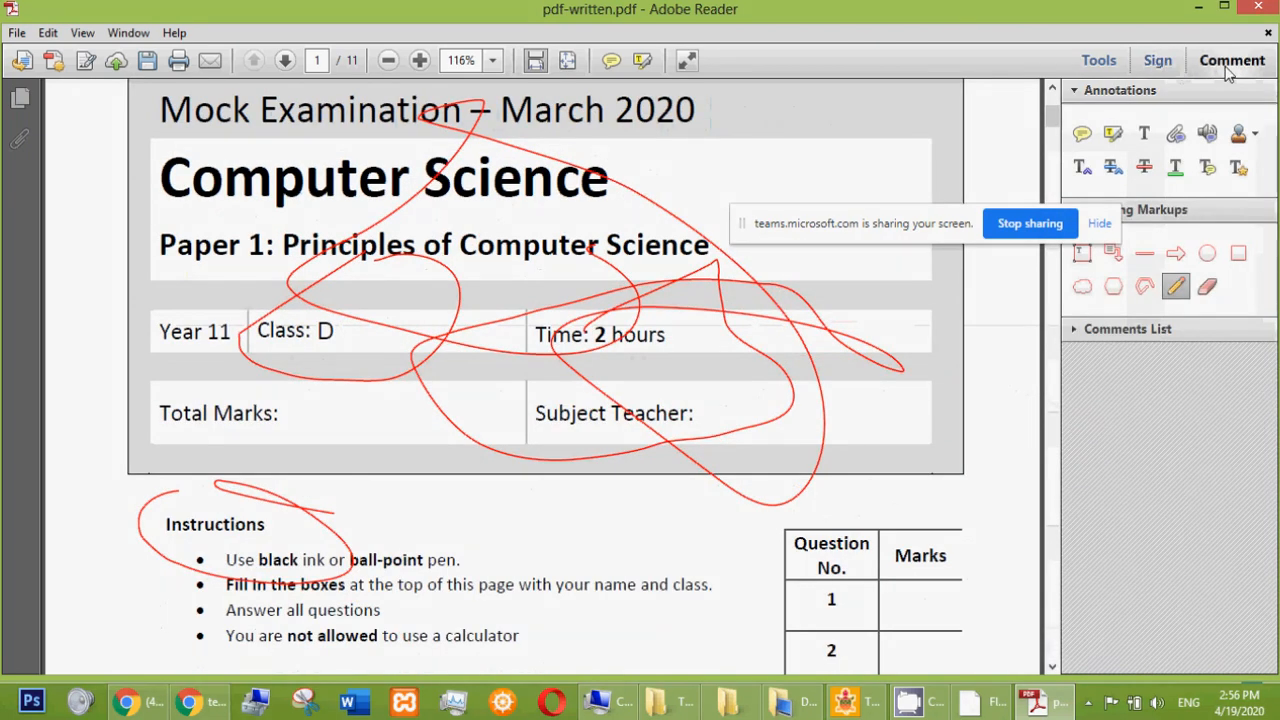
pyautogui.click(1257, 10)
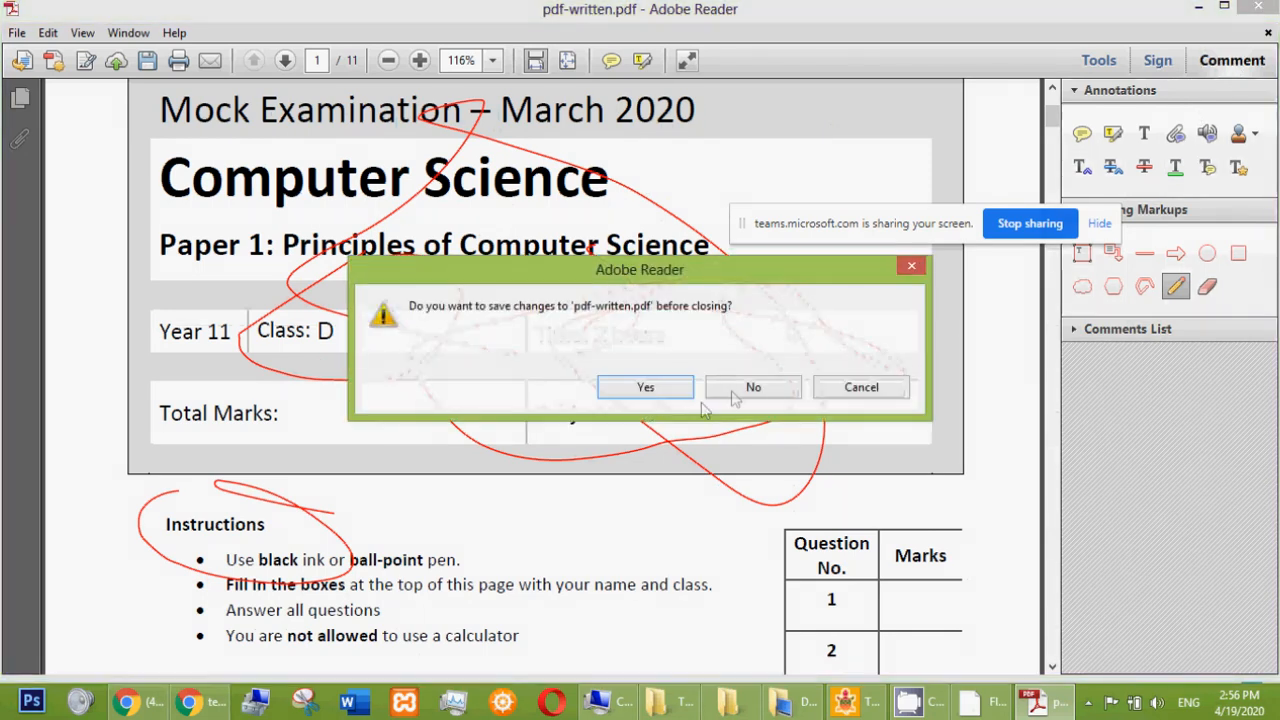
pyautogui.click(738, 394)
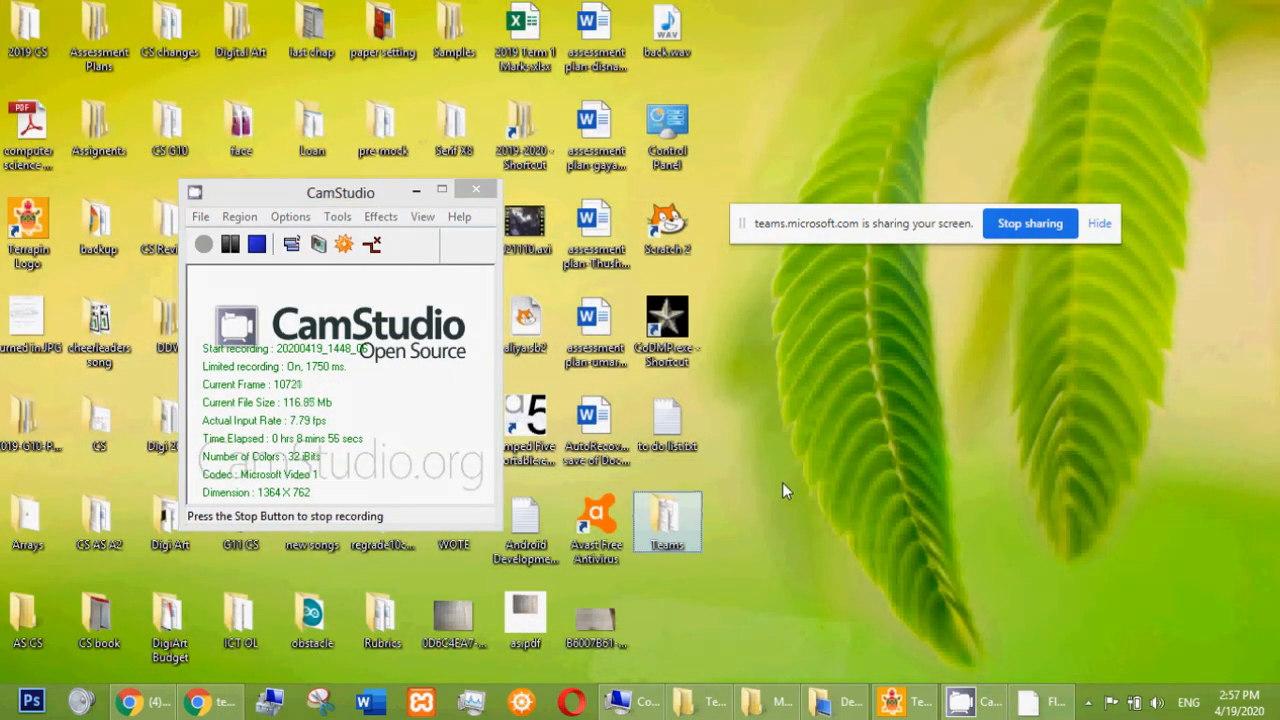
# Find and launch Paint, handwrite "Hi" on the blank canvas, and close it without saving
pyautogui.press('super')
pyautogui.write('n')
pyautogui.press('BackSpace')
pyautogui.write('paint')
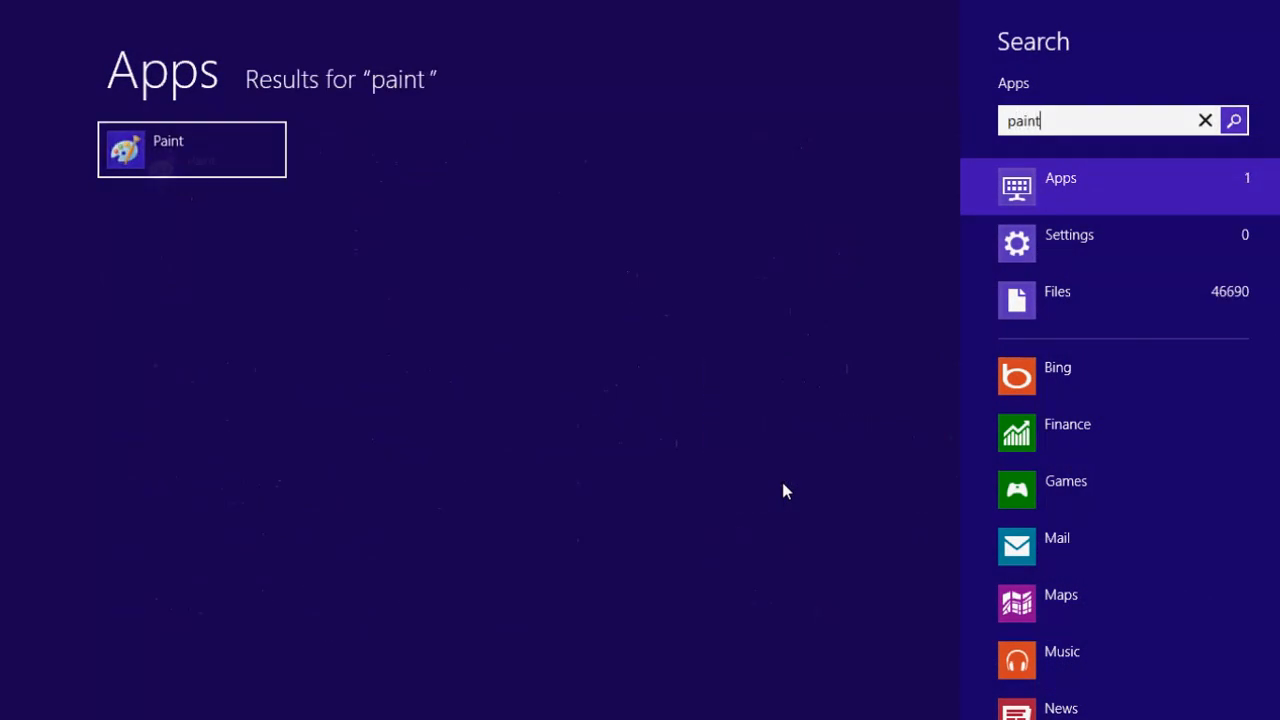
pyautogui.press('Return')
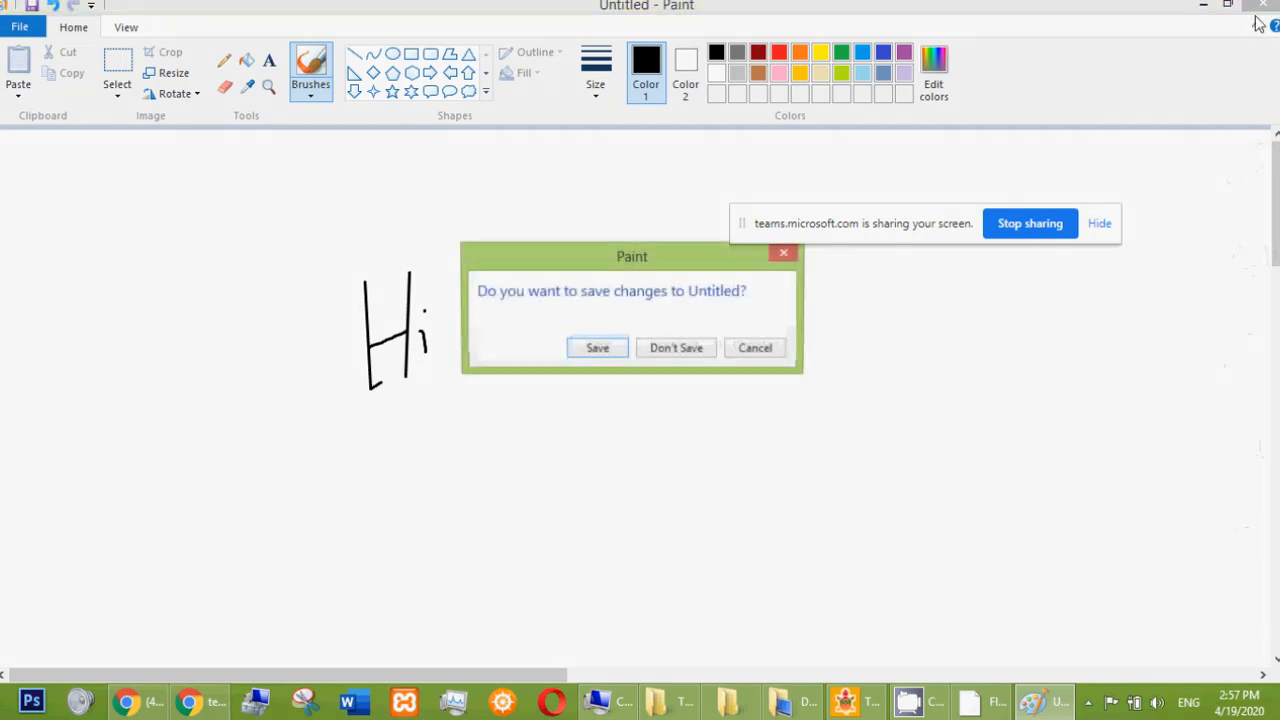
pyautogui.click(676, 349)
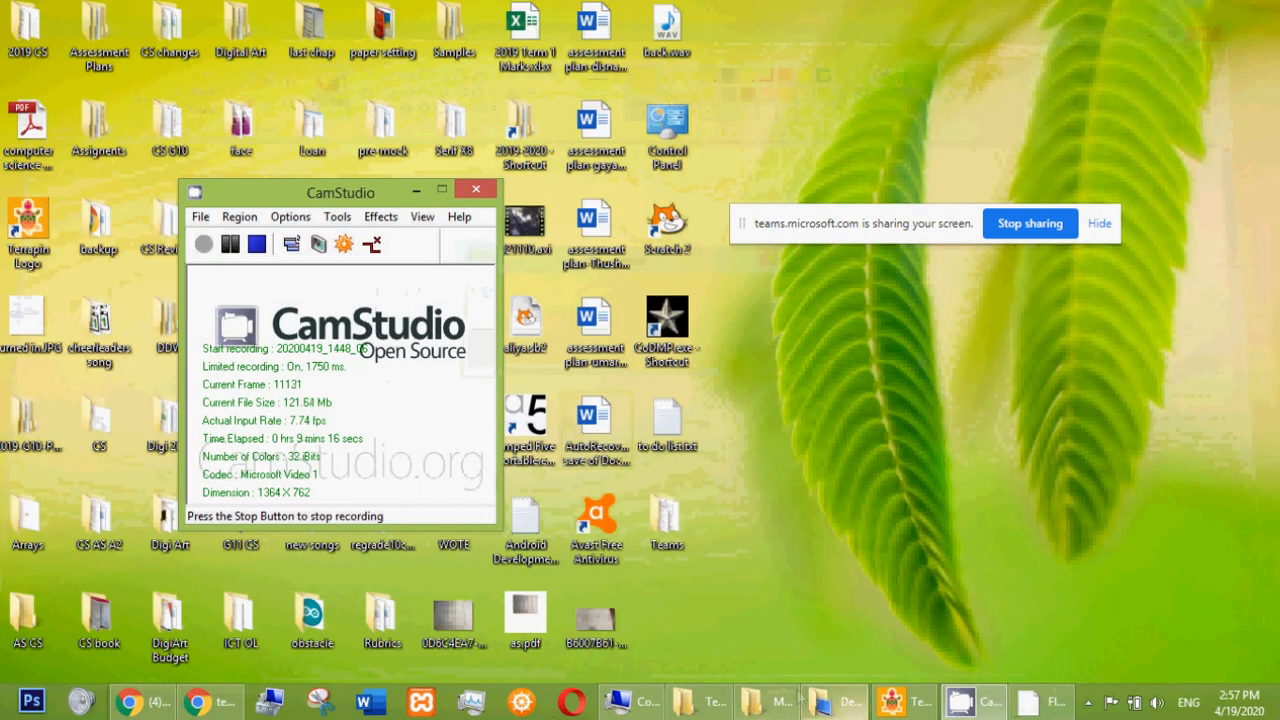
# Return to the Teams folder window and open Q2b.PNG for editing in Paint
pyautogui.click(780, 704)
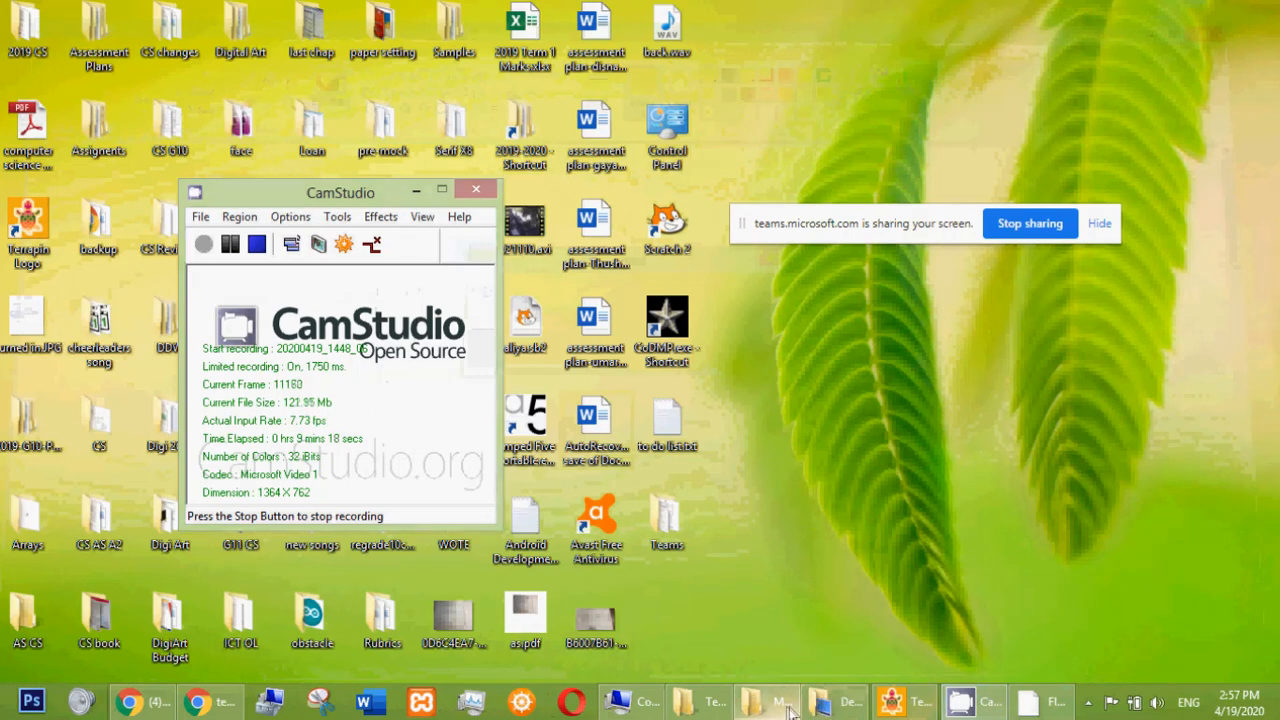
pyautogui.click(786, 704)
pyautogui.click(700, 704)
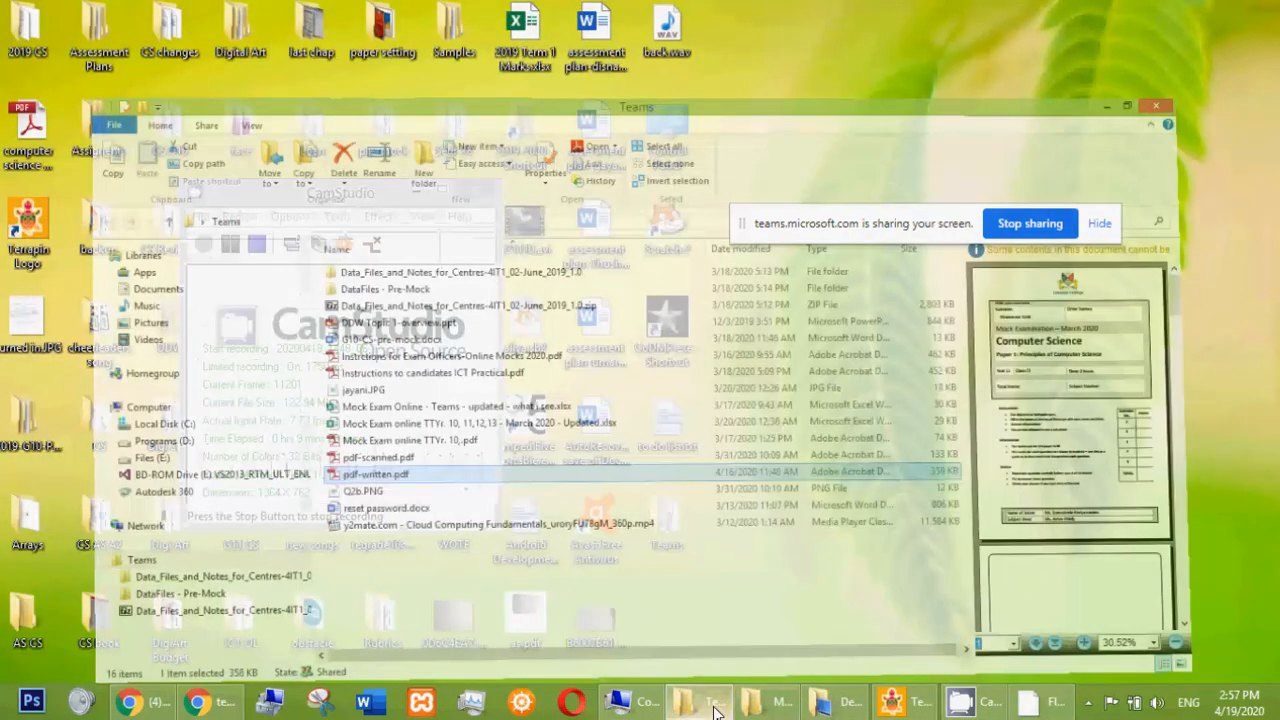
pyautogui.click(312, 462)
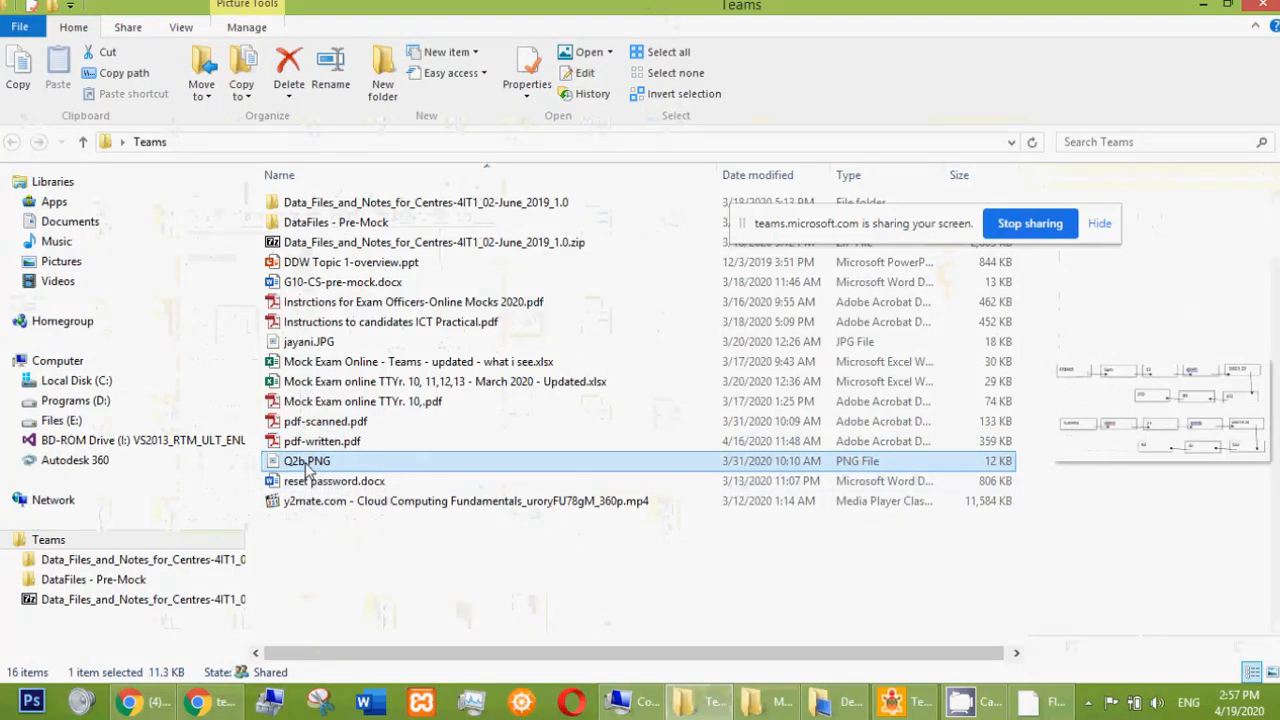
pyautogui.rightClick(305, 472)
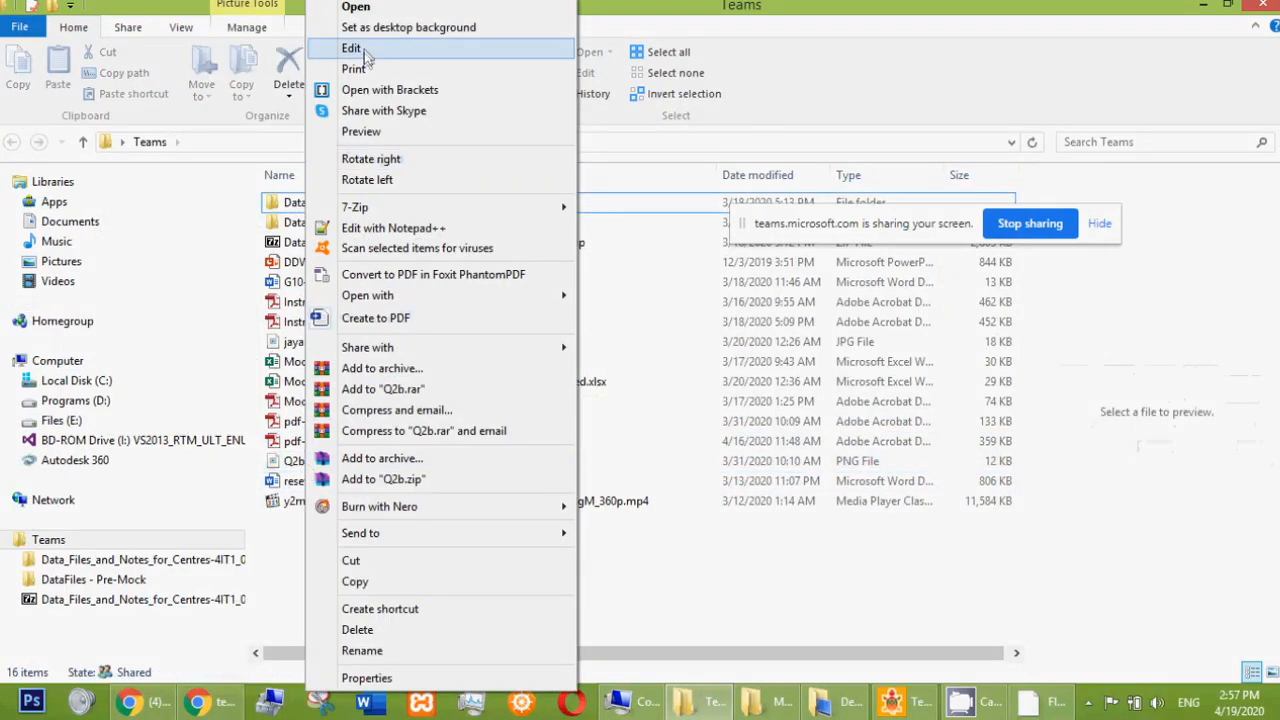
pyautogui.click(352, 48)
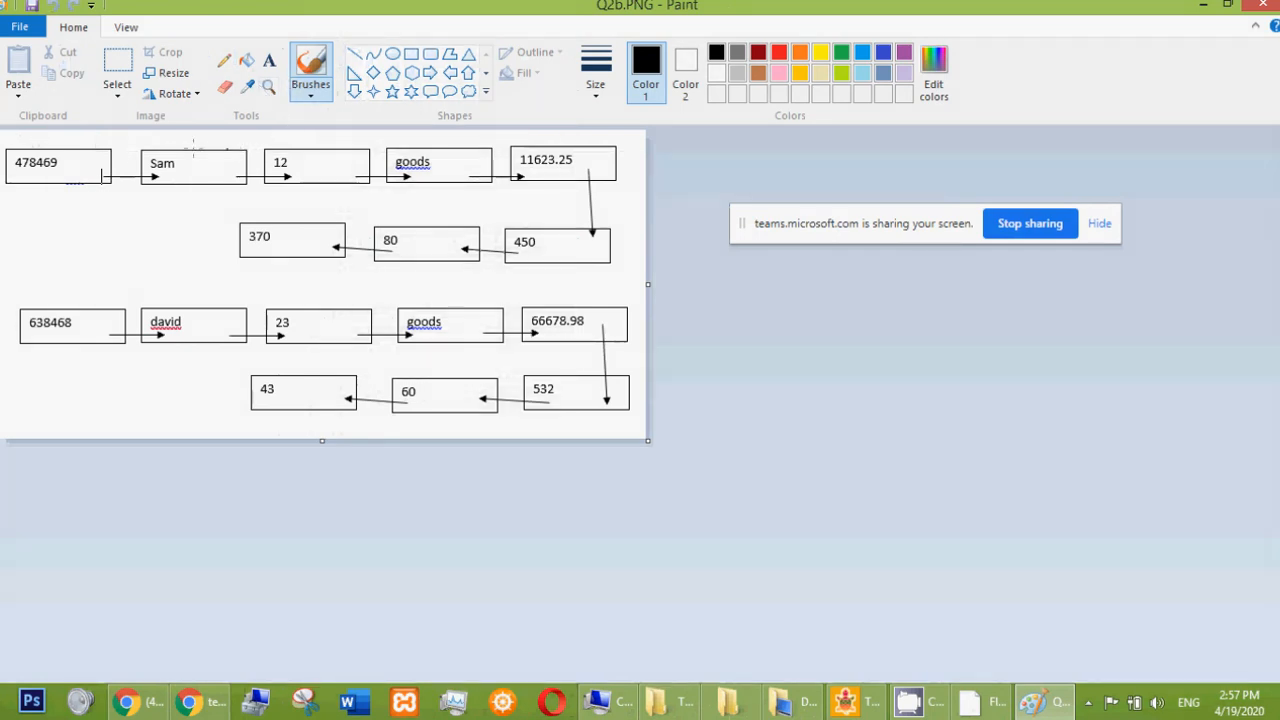
# Draw freehand circles around the second box of both linked lists in Q2b.PNG, and close the image without saving
pyautogui.moveTo(228, 147); pyautogui.dragTo(205, 139)
pyautogui.moveTo(130, 303)
pyautogui.mouseDown()
pyautogui.moveTo(55, 365)
pyautogui.moveTo(176, 305)
pyautogui.mouseUp()
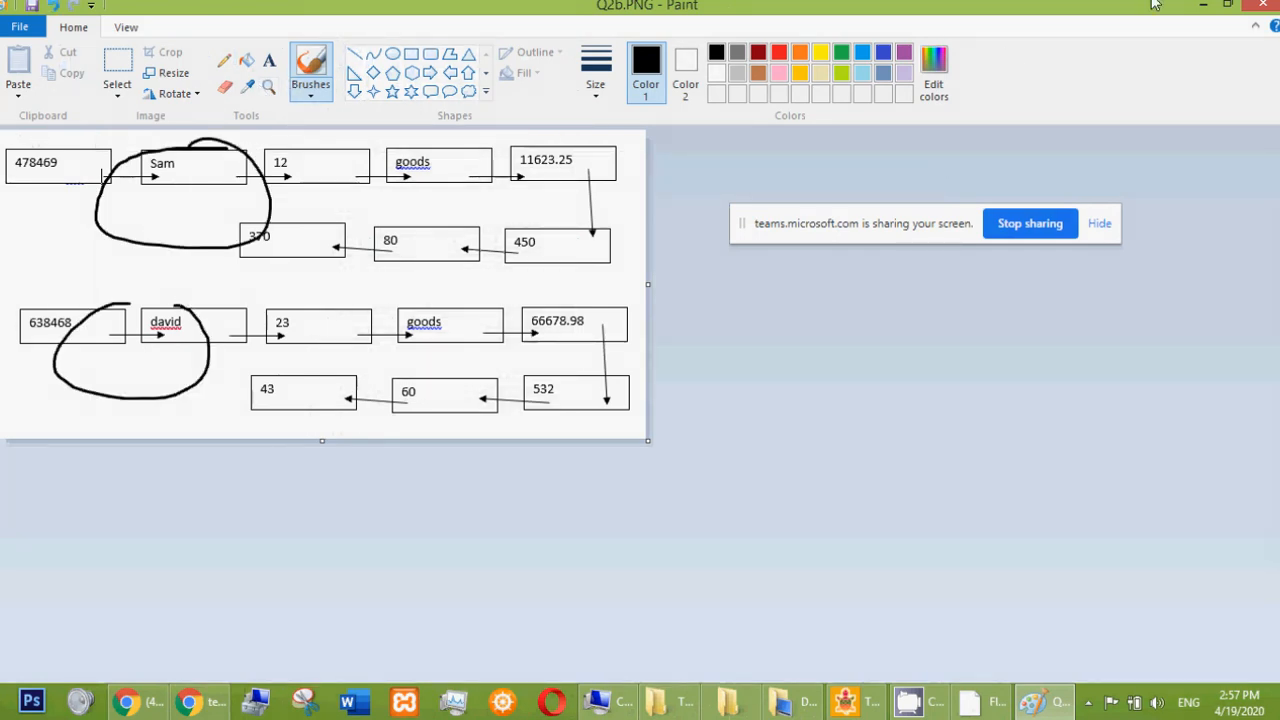
pyautogui.click(1256, 5)
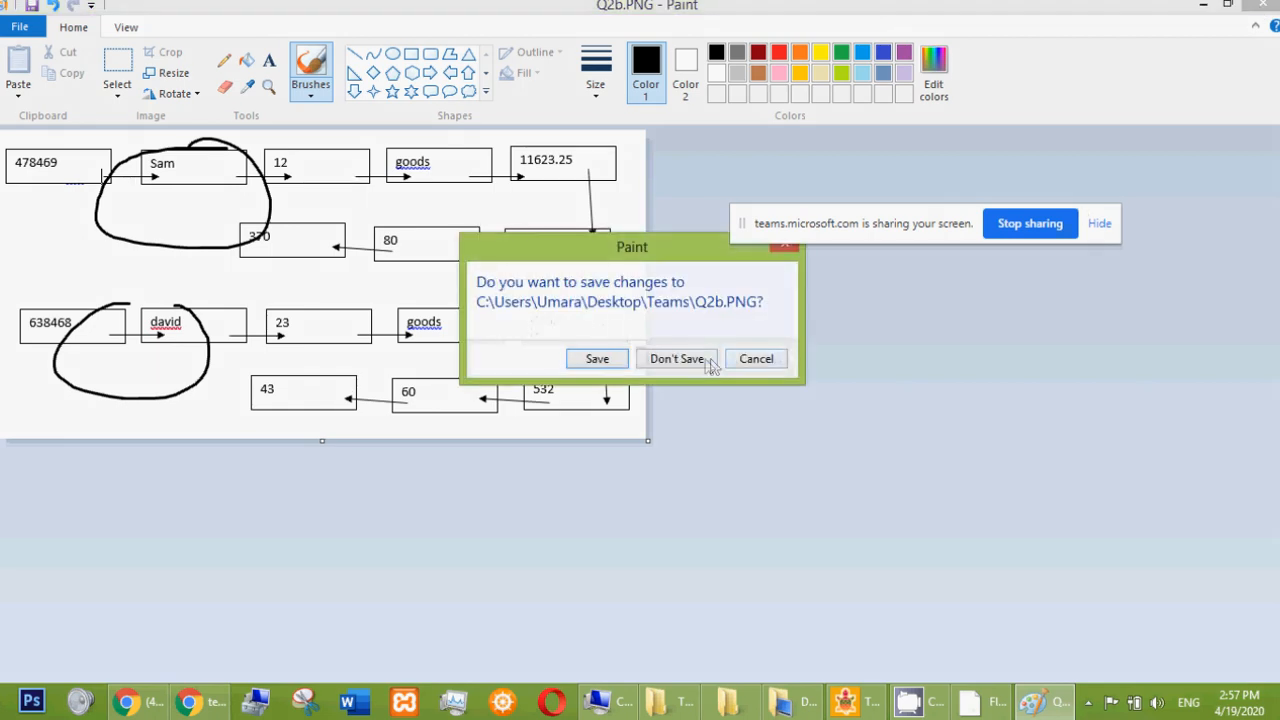
pyautogui.click(676, 359)
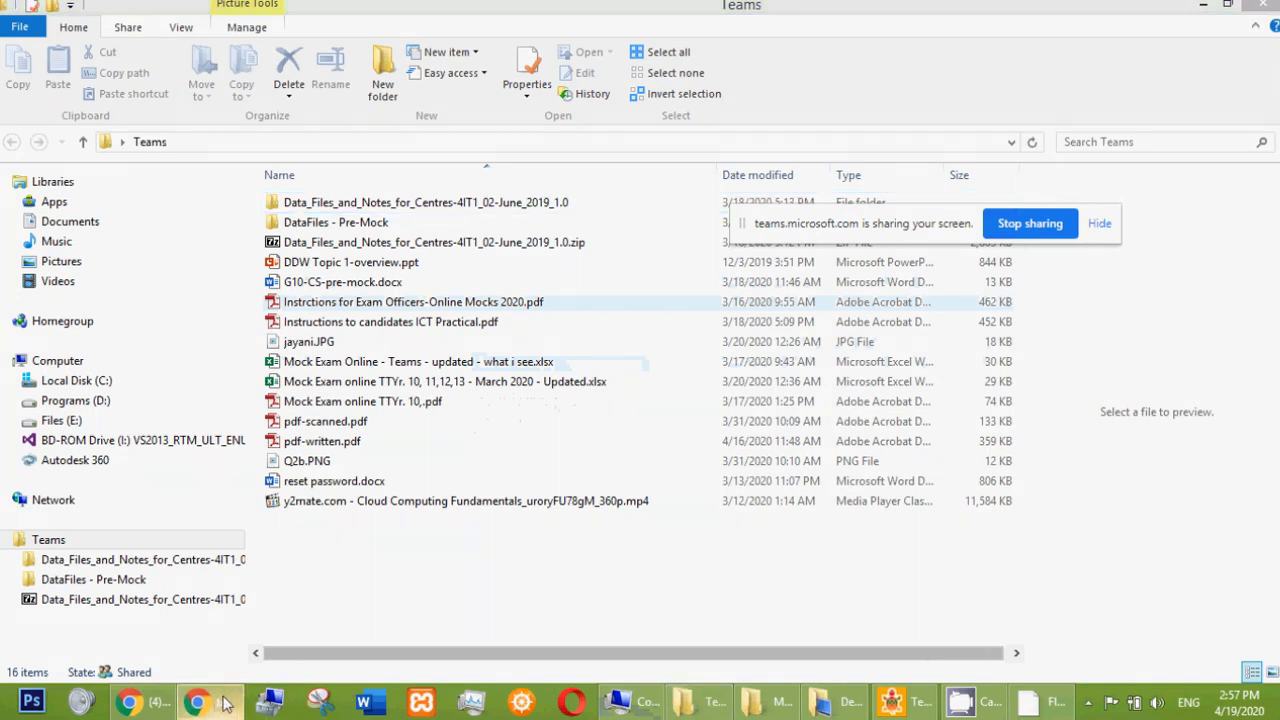
# Switch to the browser, show the Microsoft 365 admin center page, and return to the Teams meeting to stop sharing the screen
pyautogui.click(147, 703)
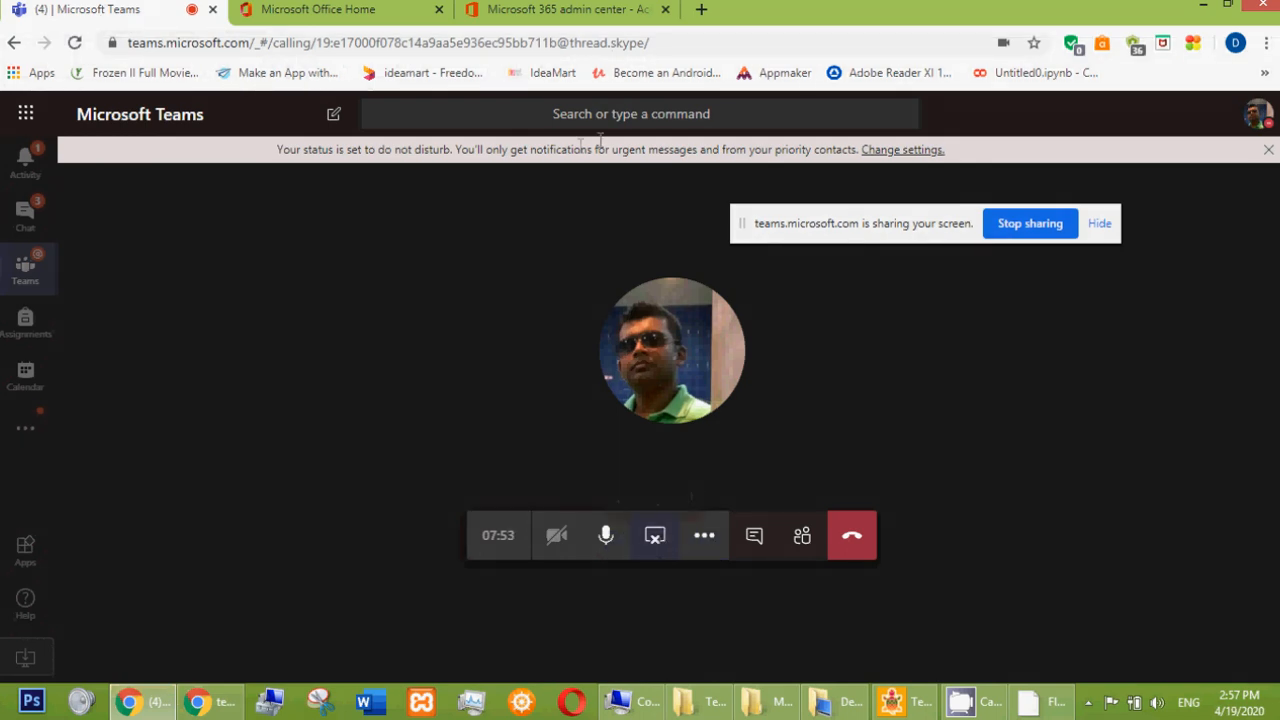
pyautogui.click(340, 12)
pyautogui.click(540, 10)
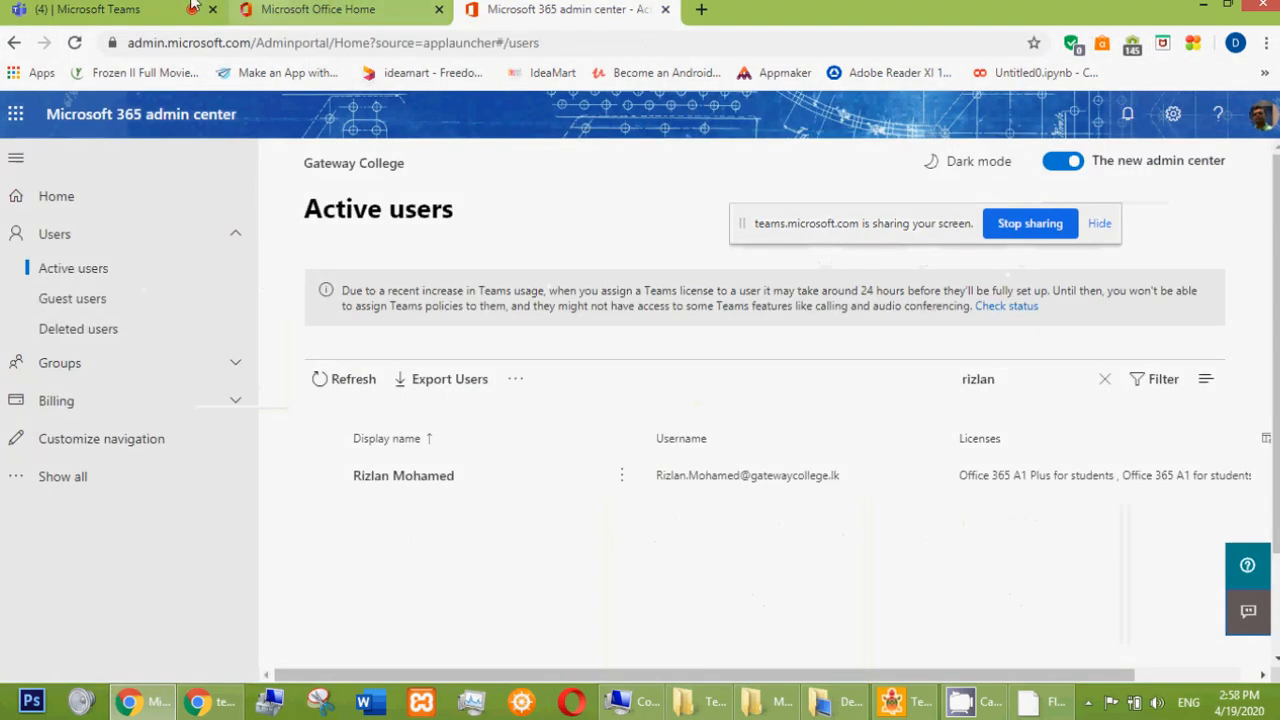
pyautogui.click(115, 10)
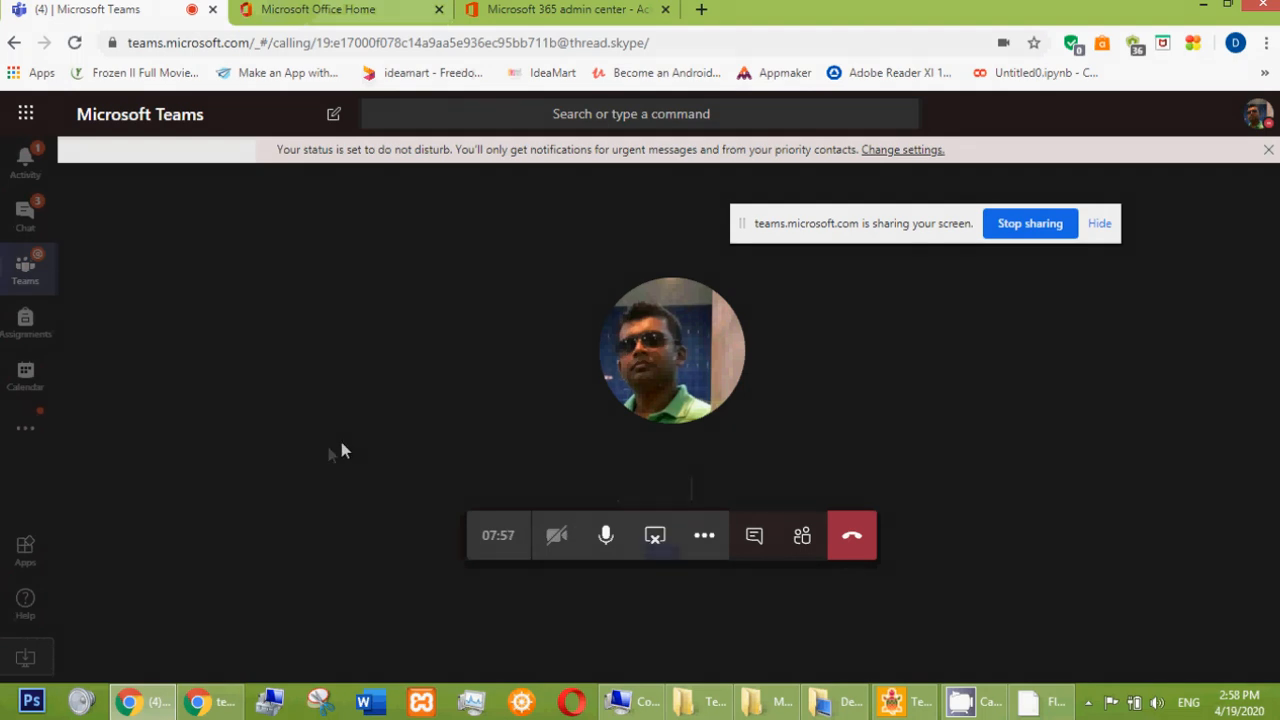
pyautogui.click(654, 540)
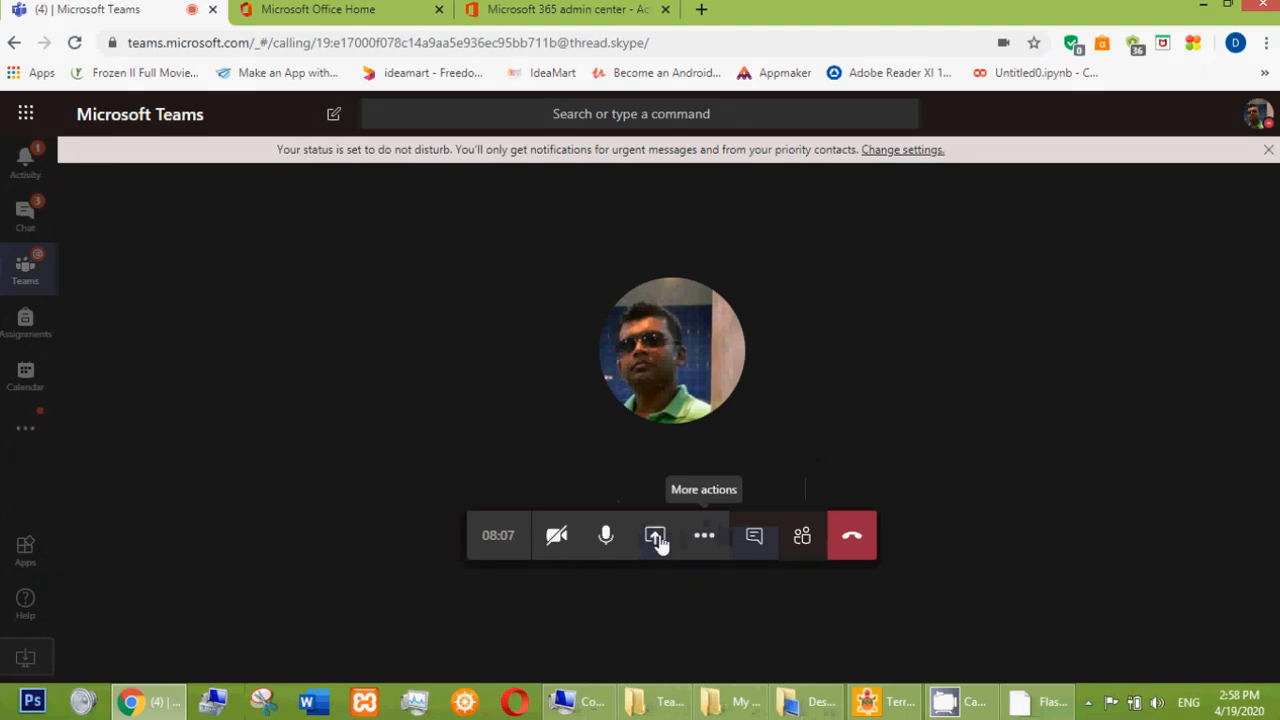
# Show the meeting's content sharing options, then leave the meeting and rate the call quality five stars
pyautogui.click(655, 537)
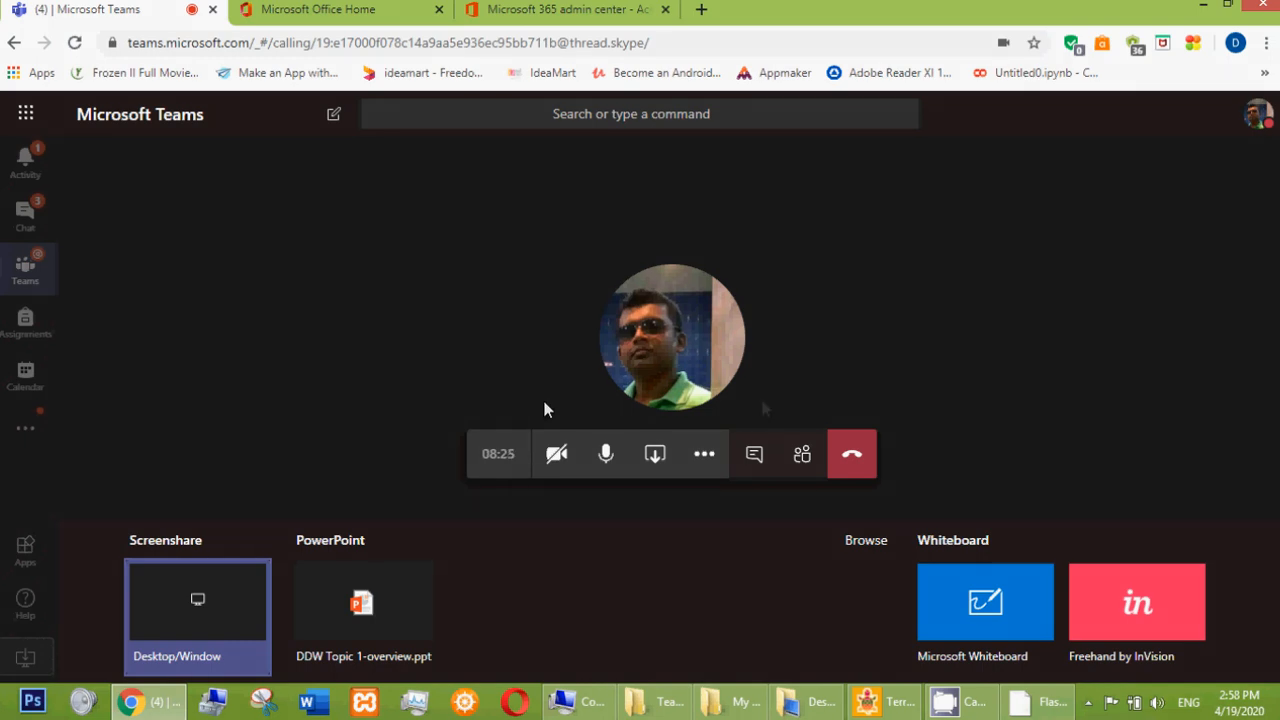
pyautogui.click(852, 460)
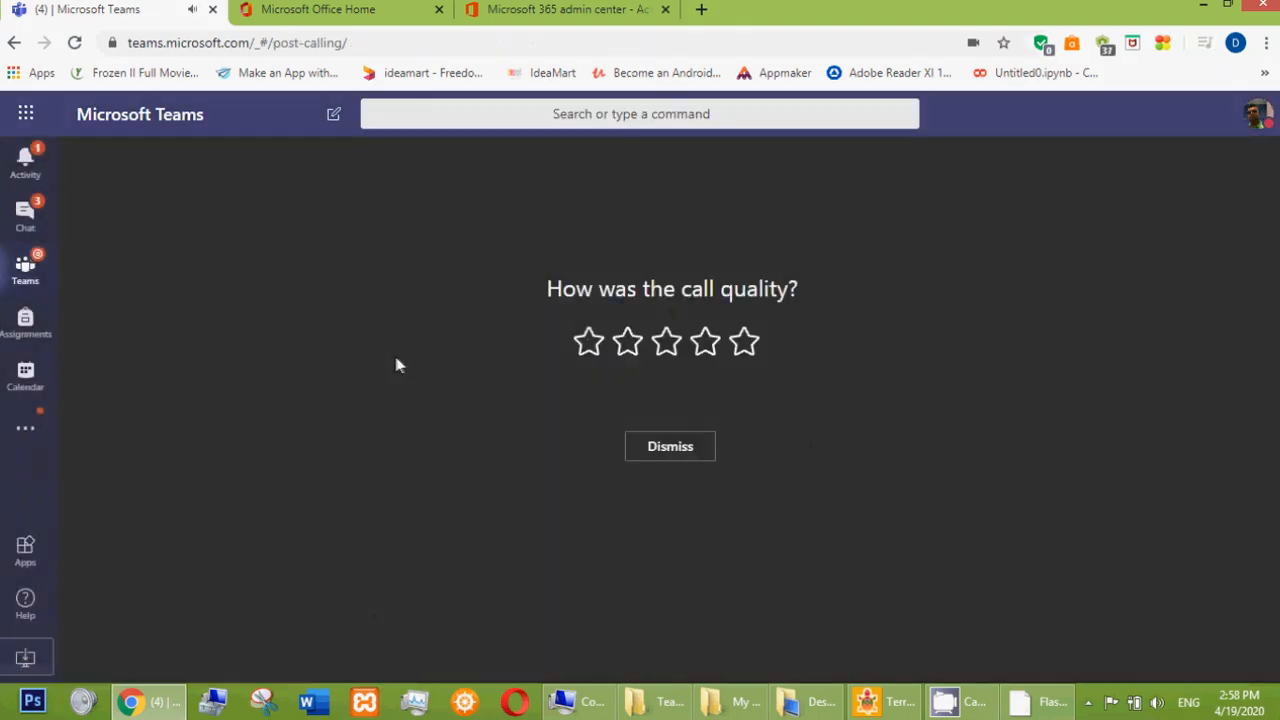
pyautogui.click(749, 344)
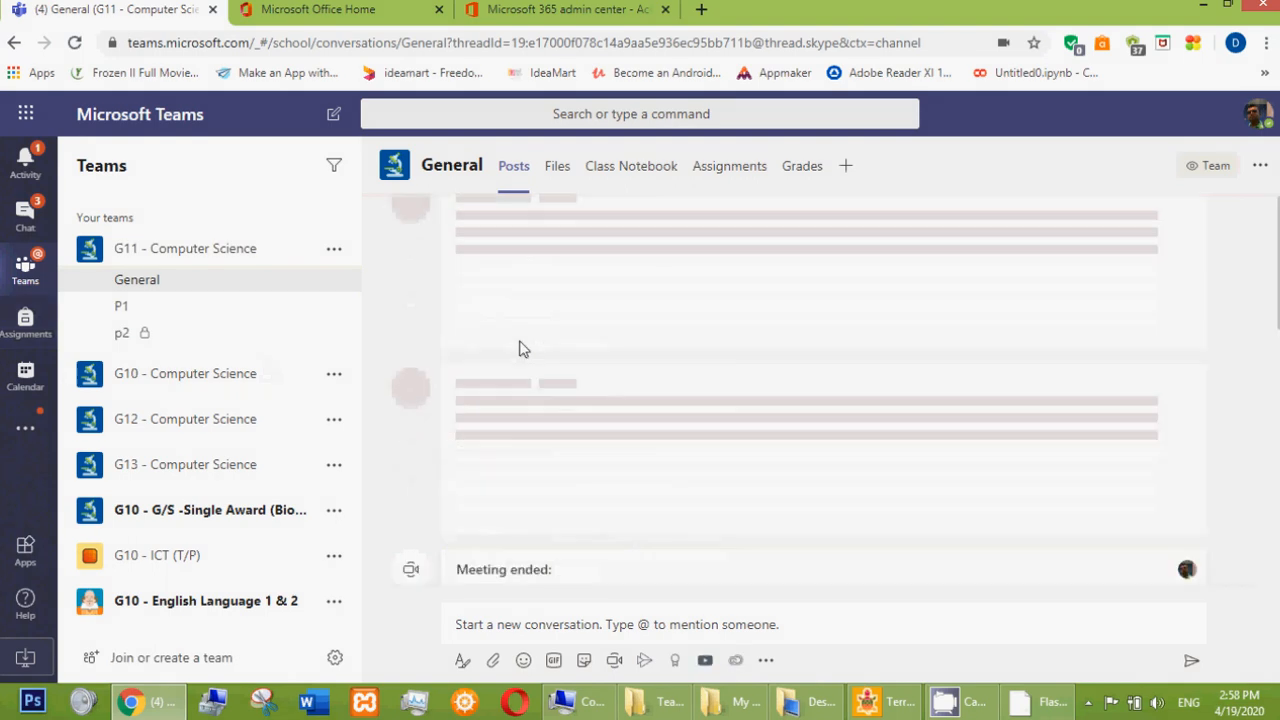
# Filter the teams list by "sun" and open the General channel of the Sunday Training team
pyautogui.click(334, 166)
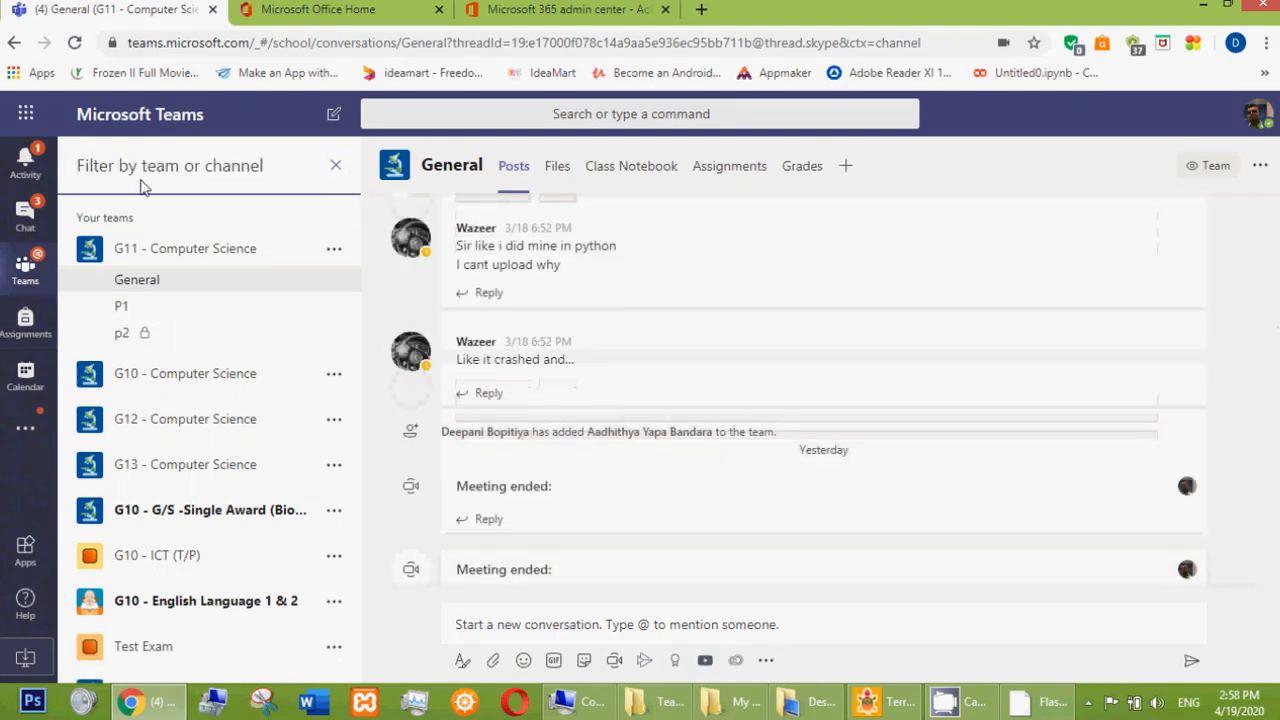
pyautogui.write('s')
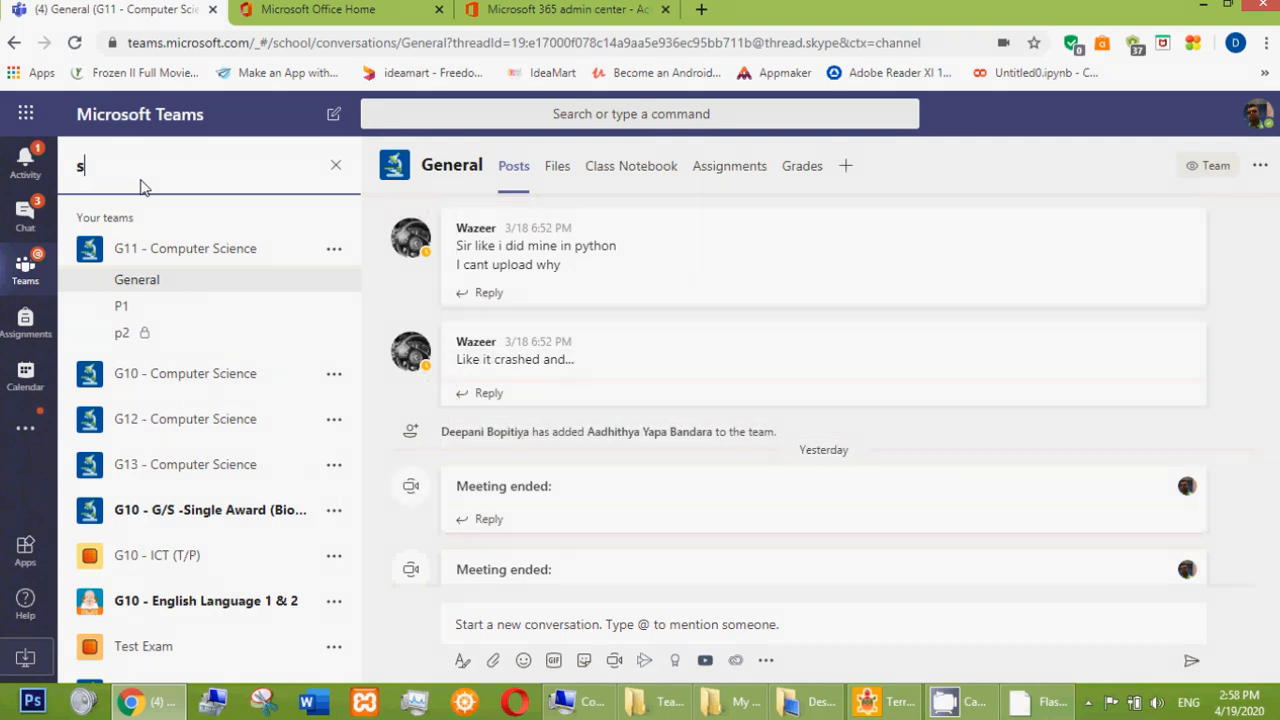
pyautogui.write('un')
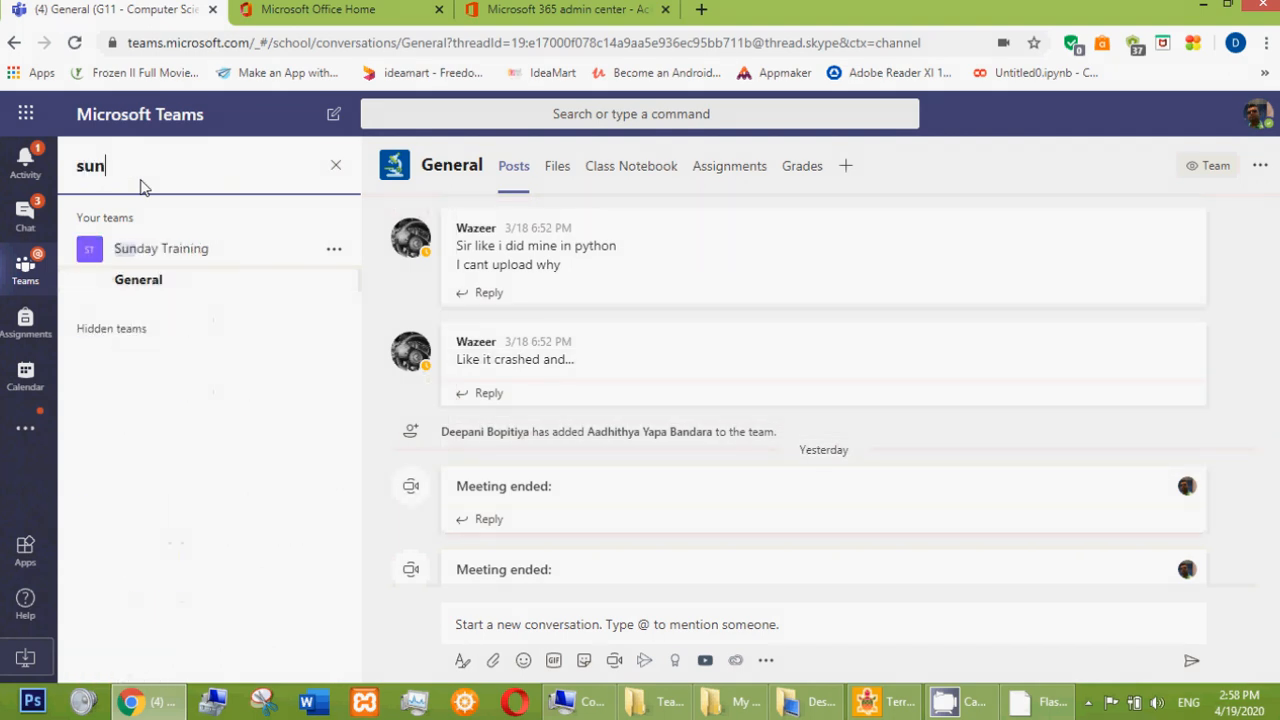
pyautogui.click(166, 286)
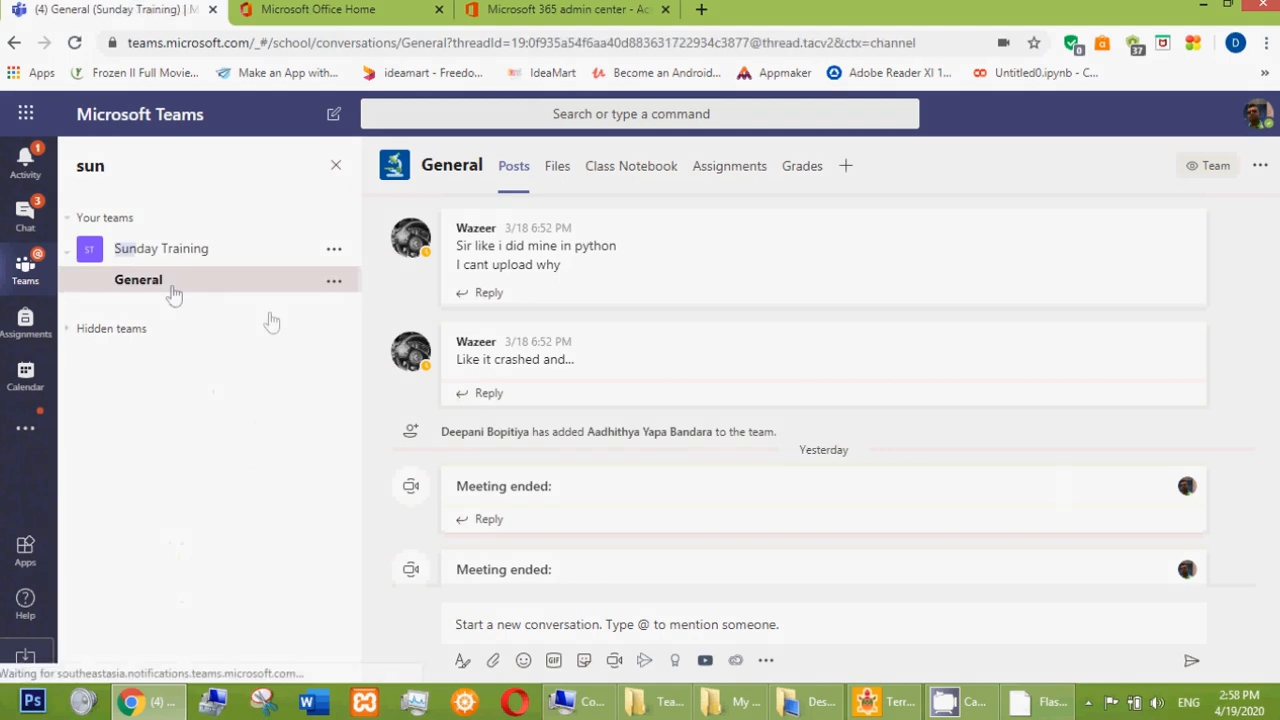
# Look through the channel's earlier posts and return to the scheduled meeting post "Sunday Training on Teams"
pyautogui.scroll(1, 751, 519)
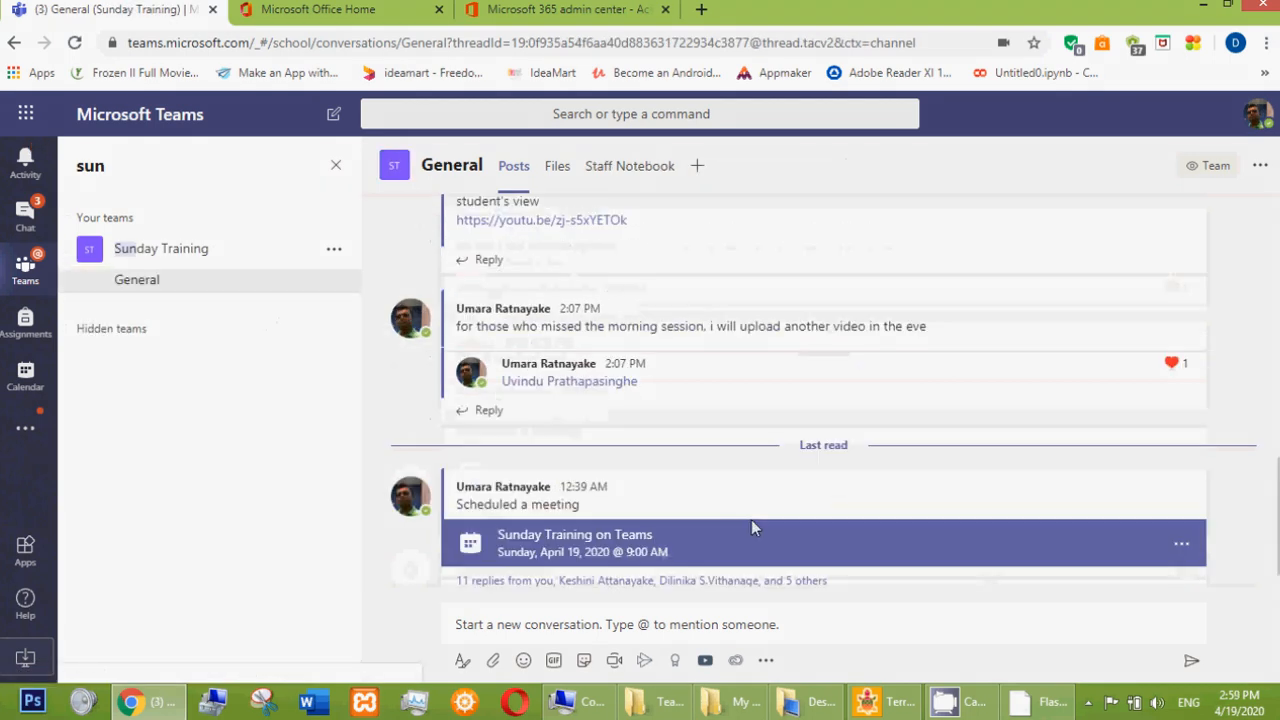
pyautogui.scroll(5, 686, 568)
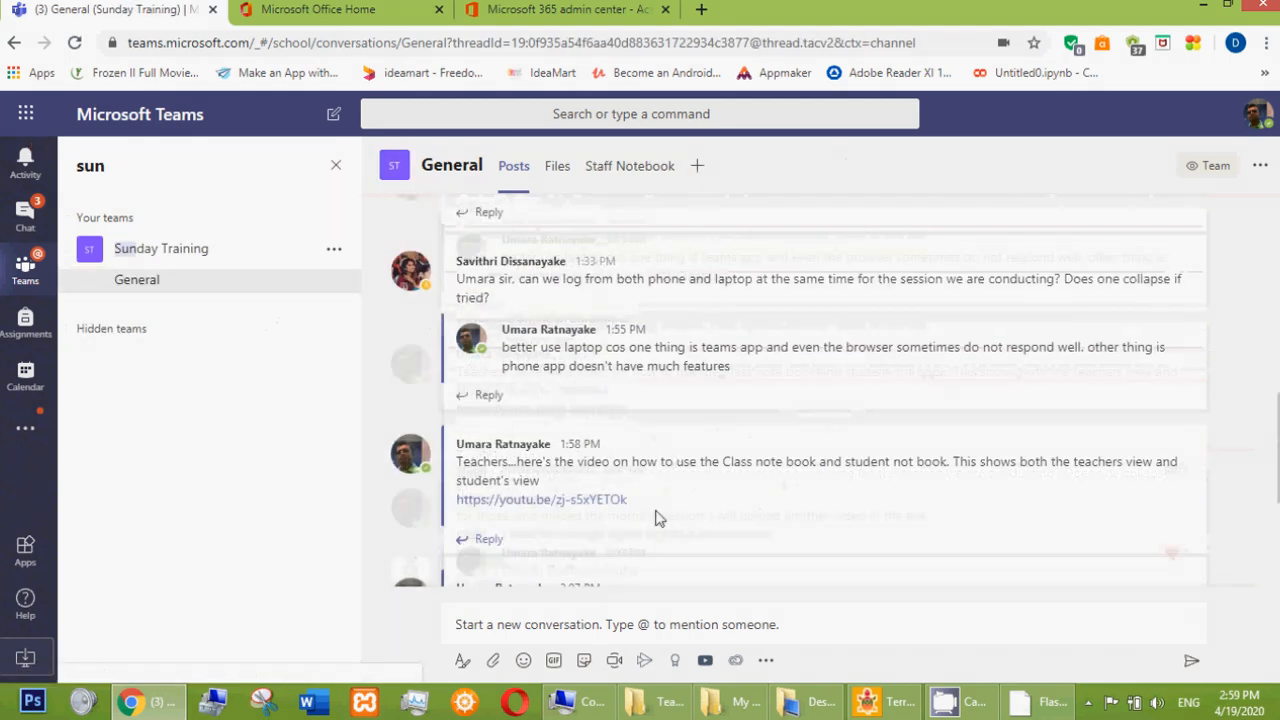
pyautogui.scroll(5, 746, 338)
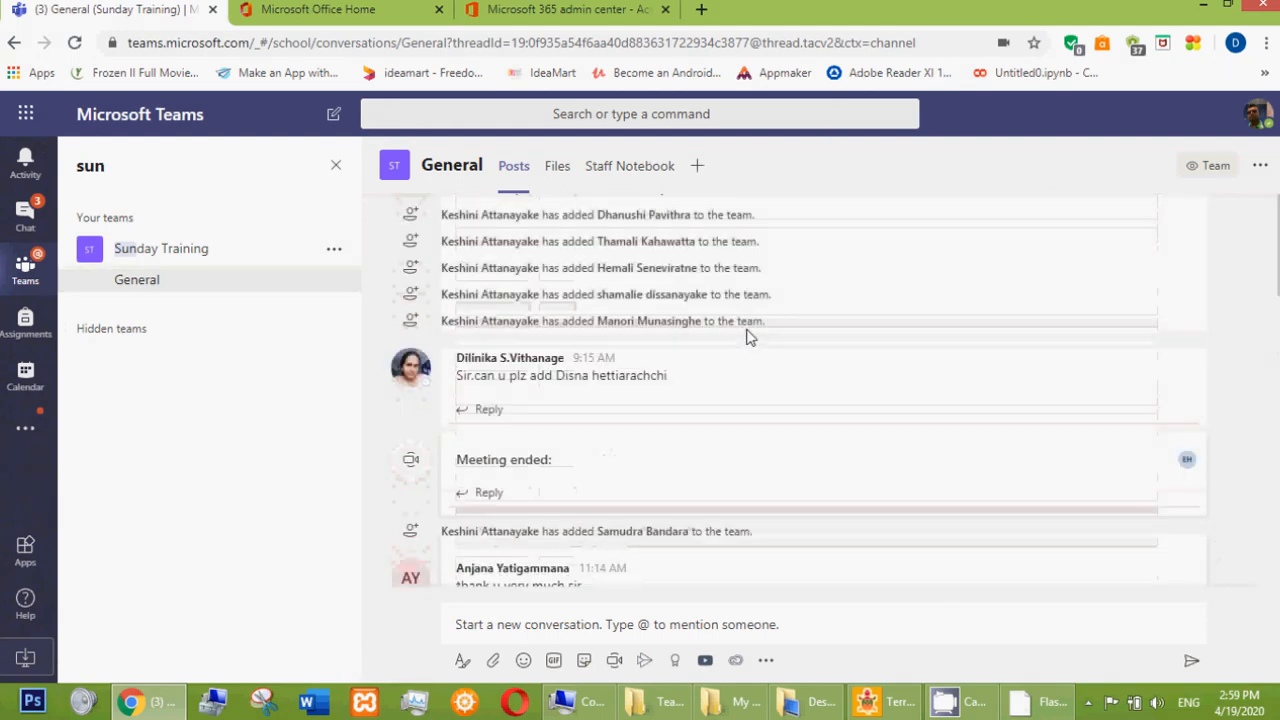
pyautogui.scroll(5, 790, 365)
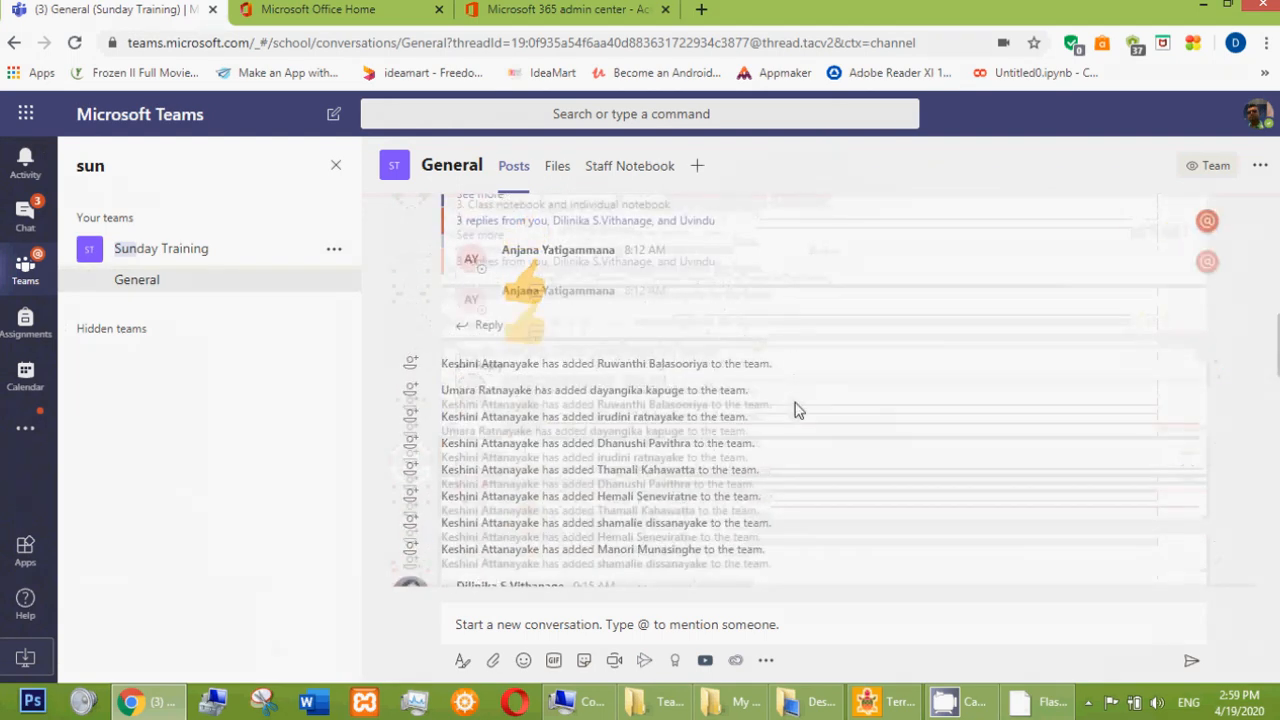
pyautogui.scroll(-5, 814, 443)
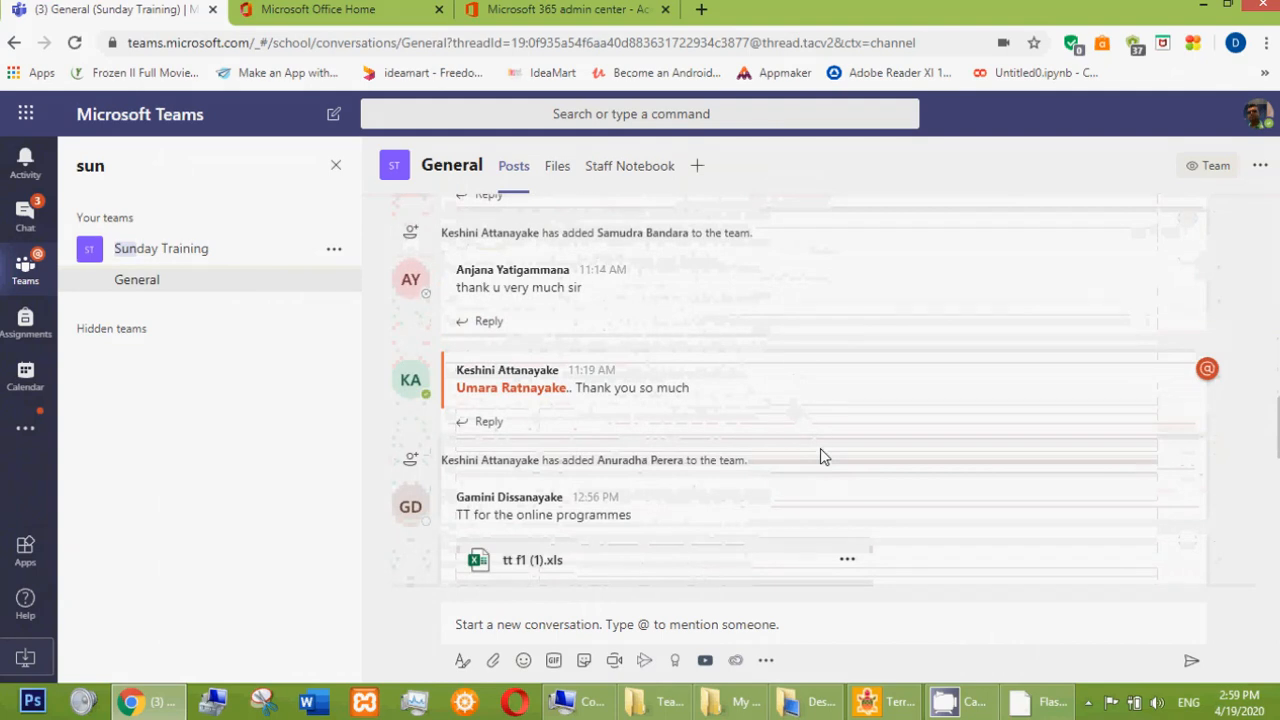
pyautogui.scroll(-1, 846, 520)
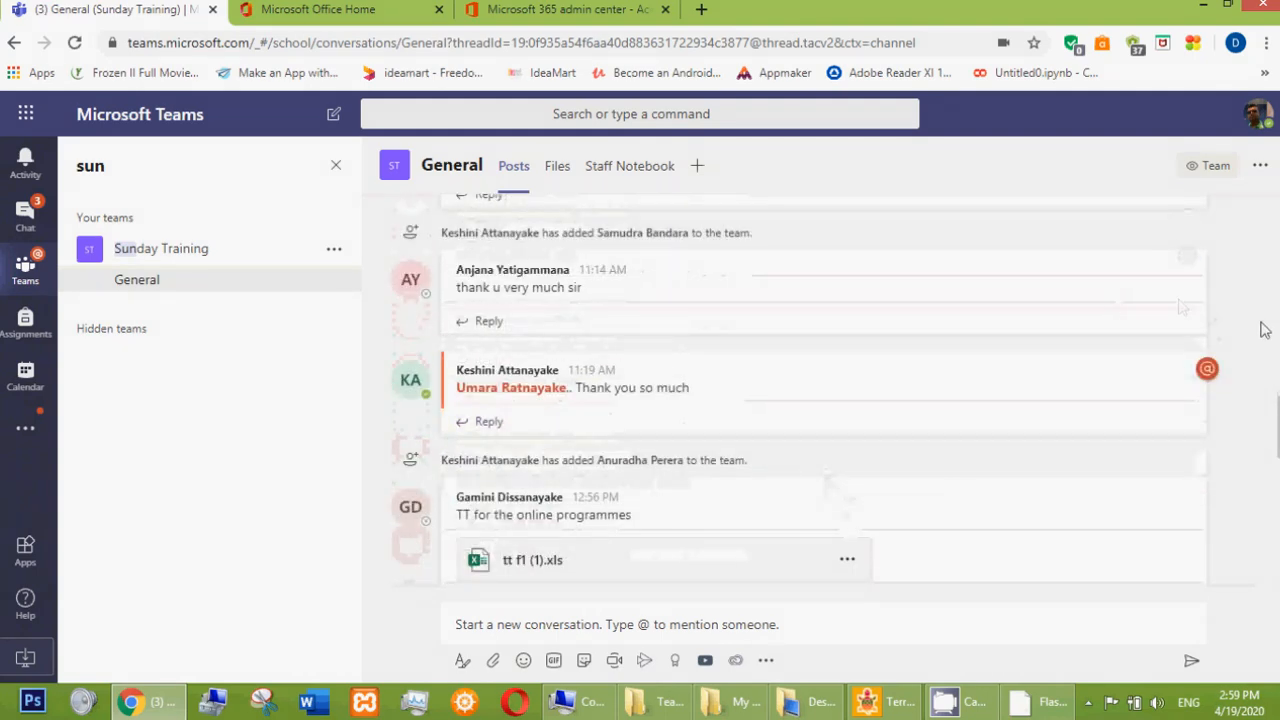
pyautogui.scroll(-10, 1260, 543)
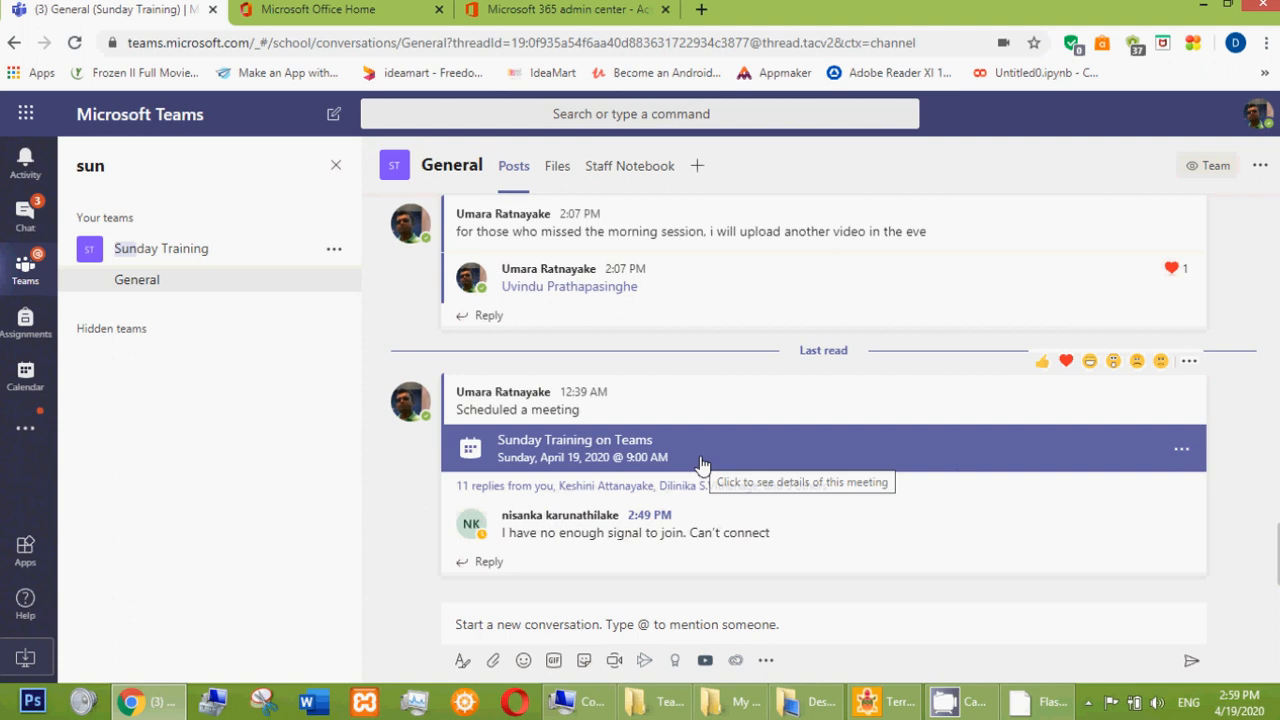
# Open the details of the scheduled "Sunday Training on Teams" meeting, review them and the join option, and close them to return to the channel
pyautogui.click(668, 458)
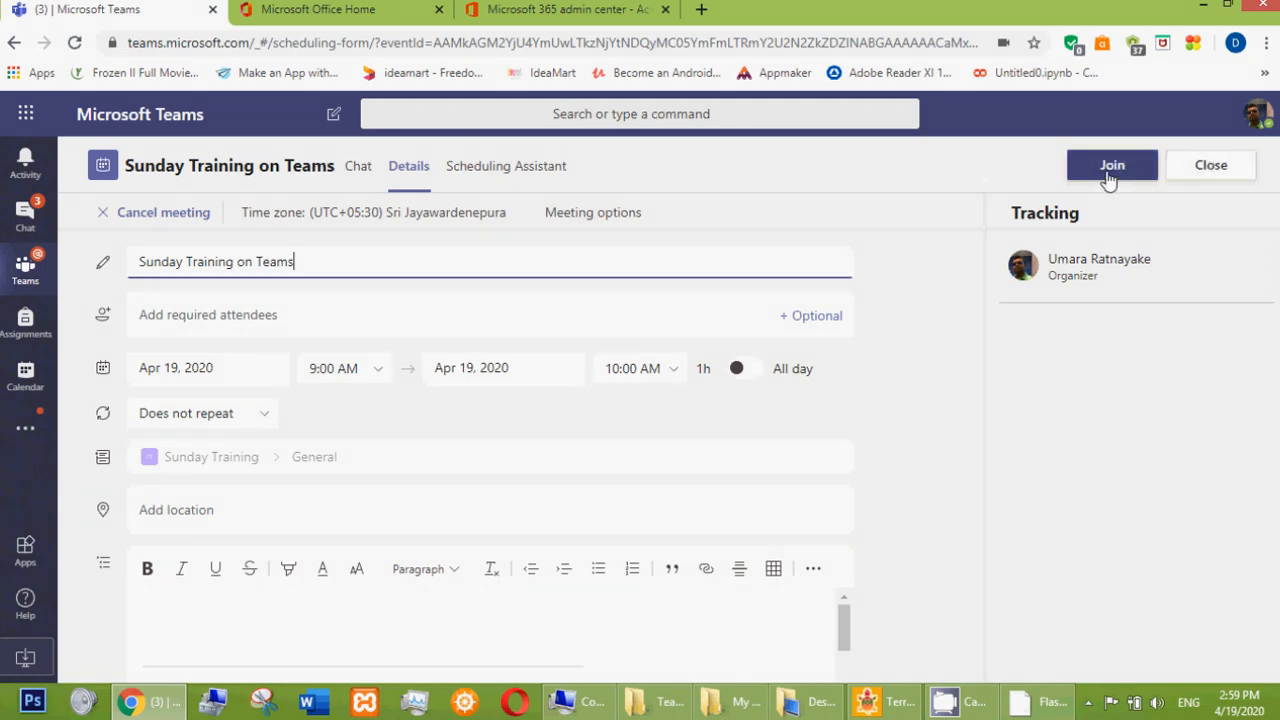
pyautogui.click(1208, 172)
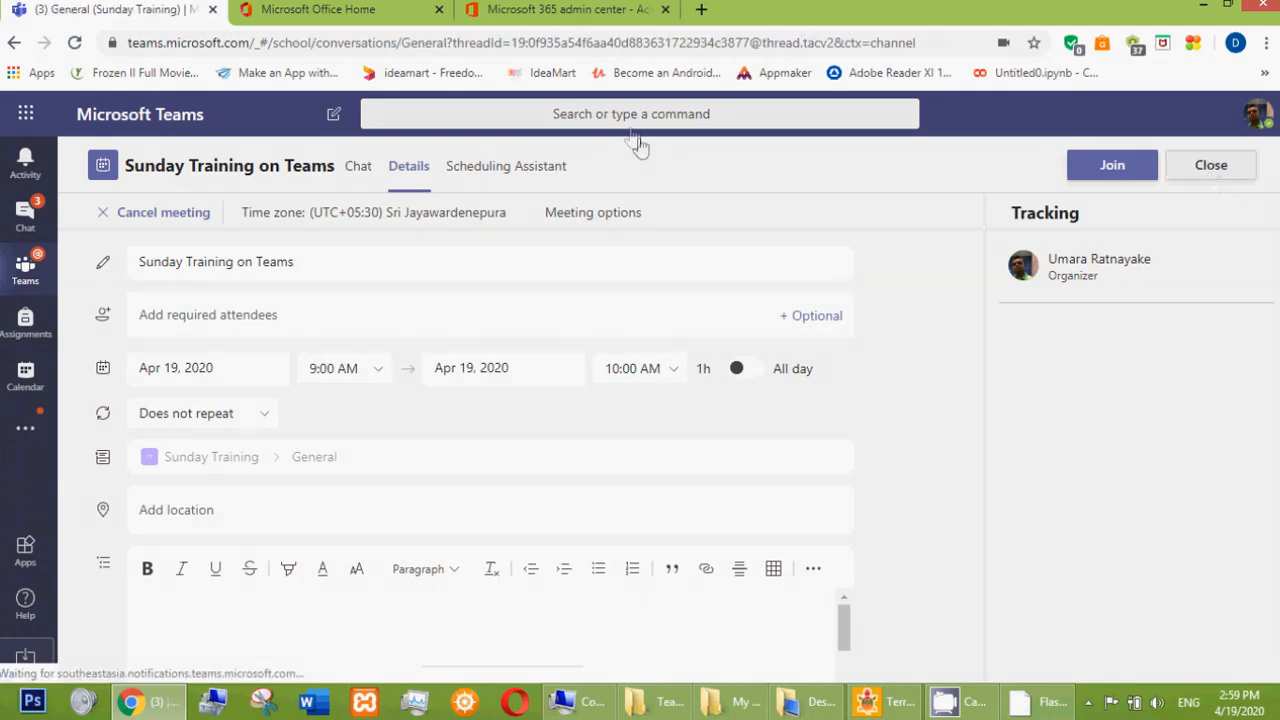
pyautogui.click(1200, 170)
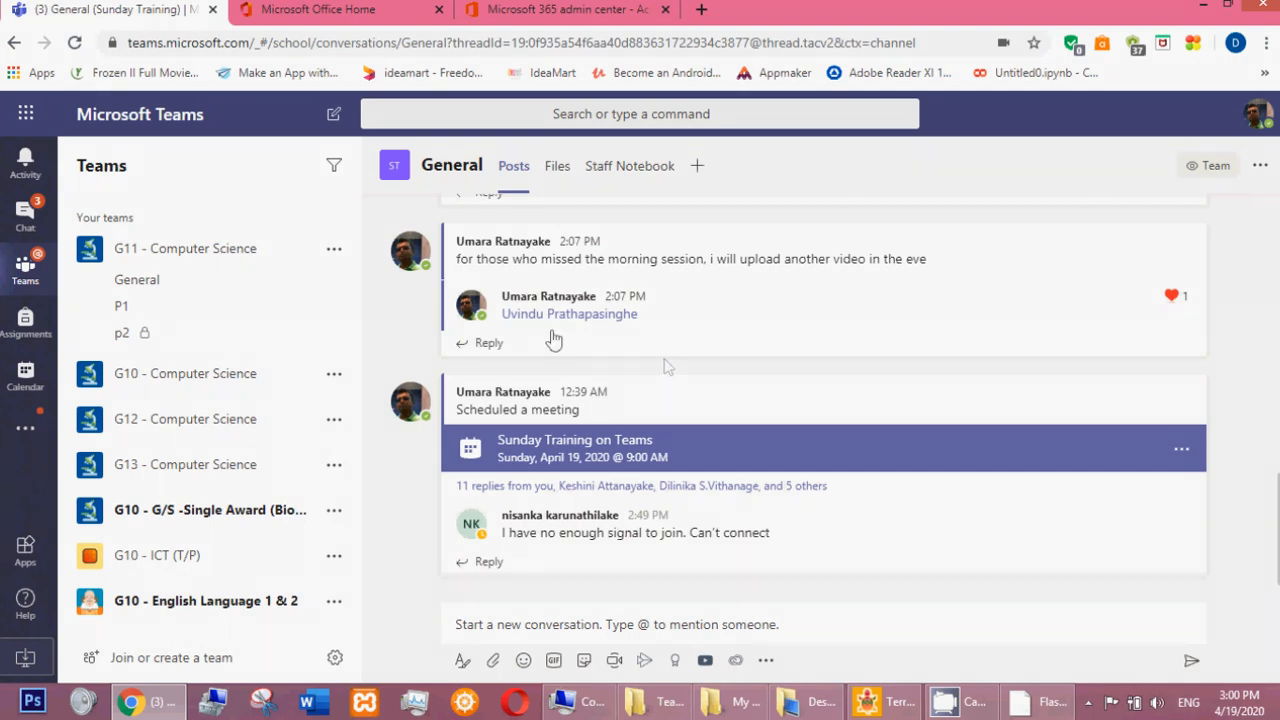
pyautogui.moveTo(679, 400)
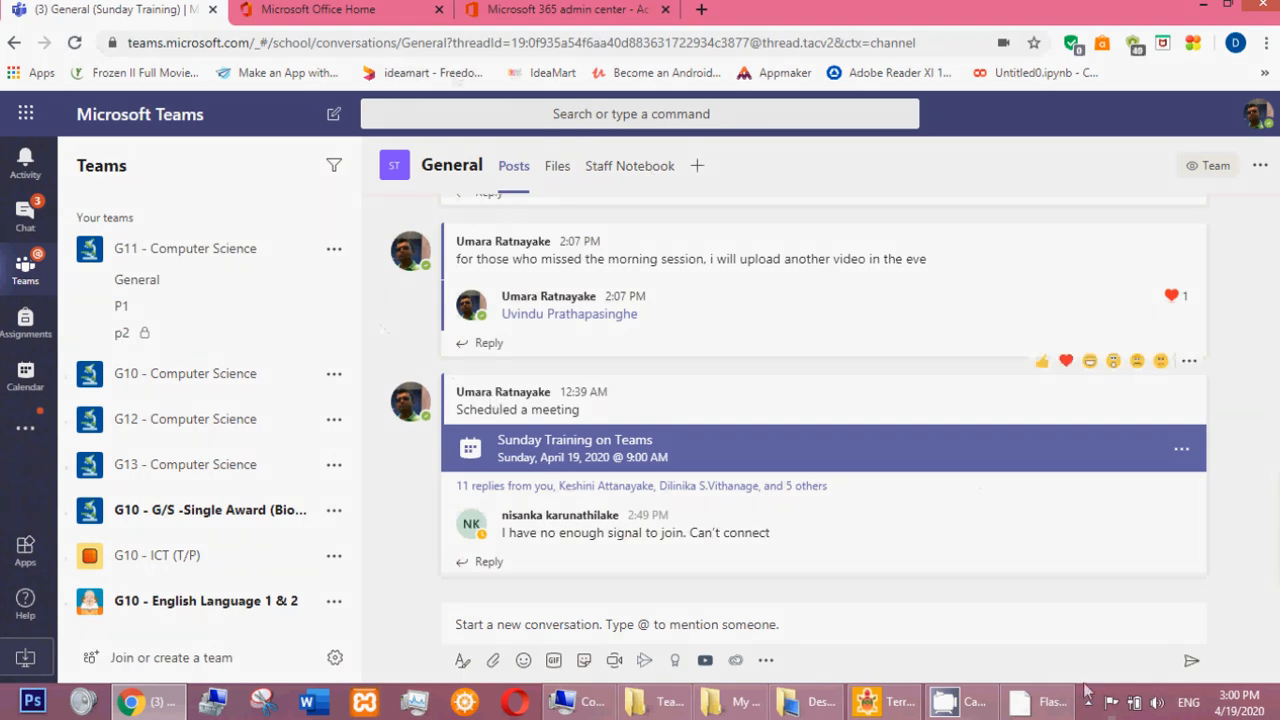
pyautogui.click(945, 702)
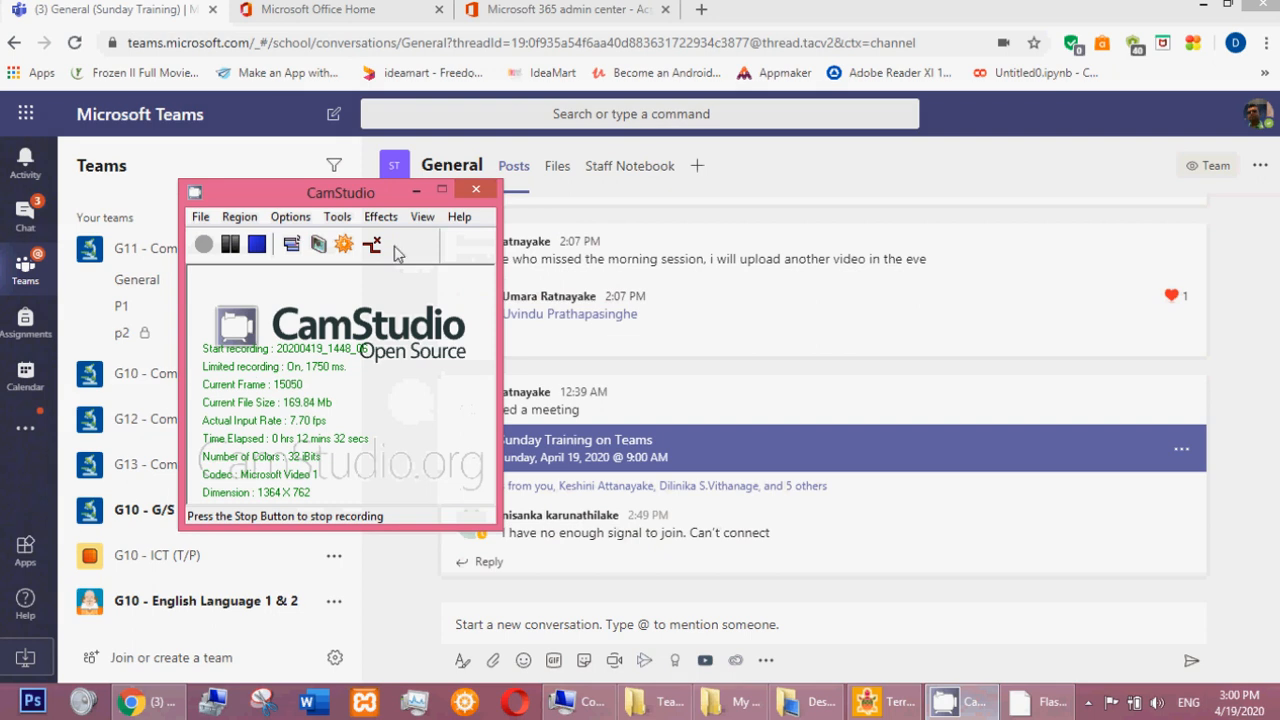
pyautogui.moveTo(268, 192); pyautogui.dragTo(266, 164)
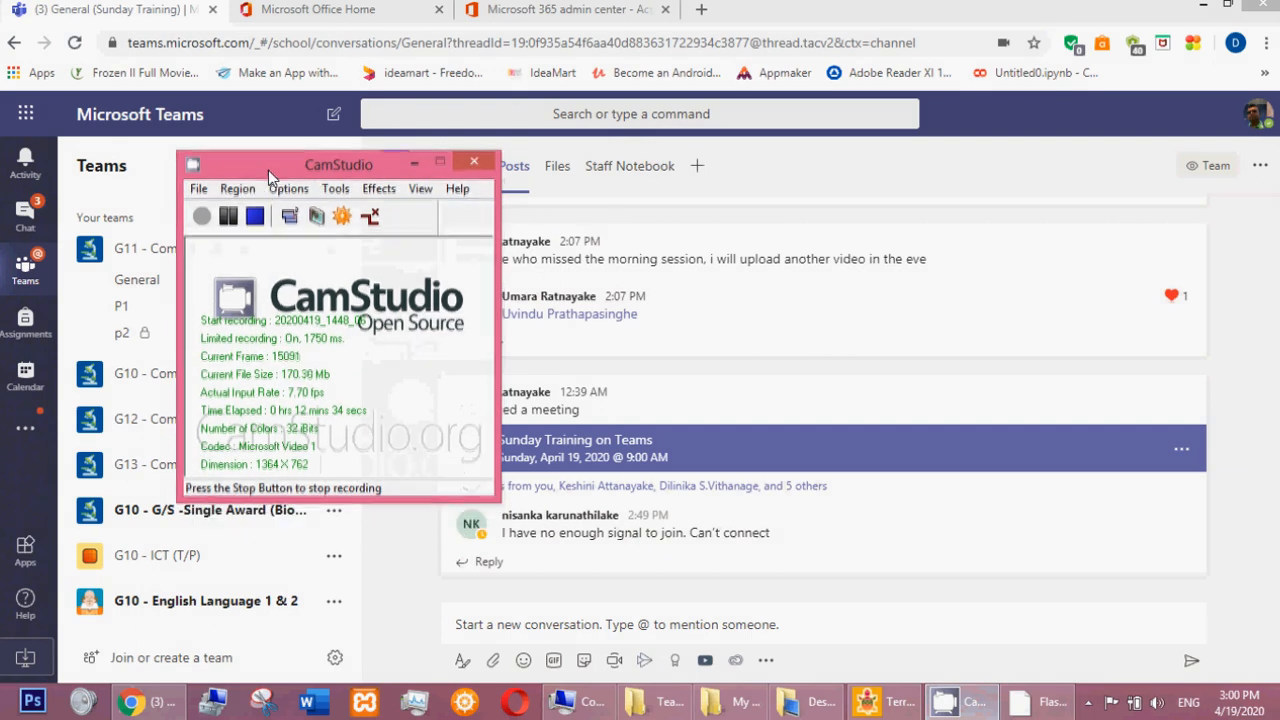